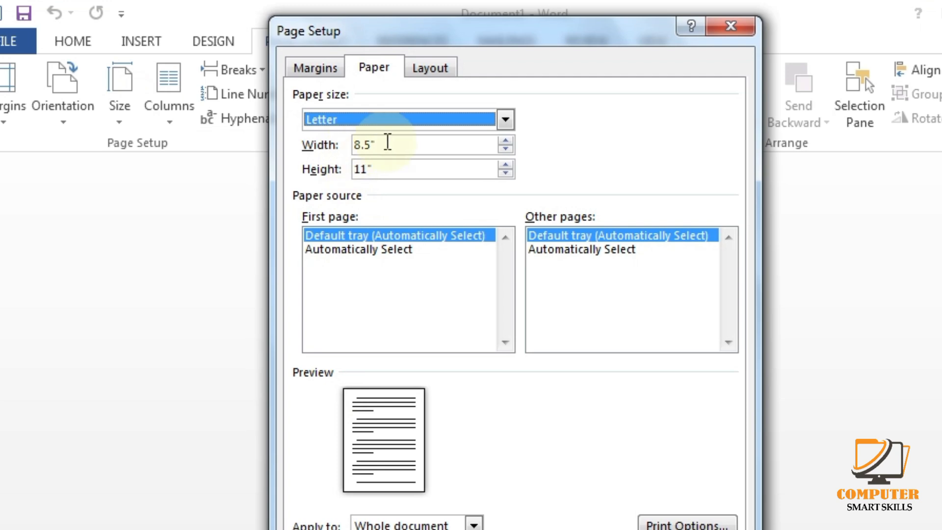
Set a custom paper size with a width of 3.4 inches and replace the default page height
{"action": "left_click_drag", "start_coordinate": [386, 144], "coordinate": [317, 151]}
{"action": "key", "text": "BackSpace"}
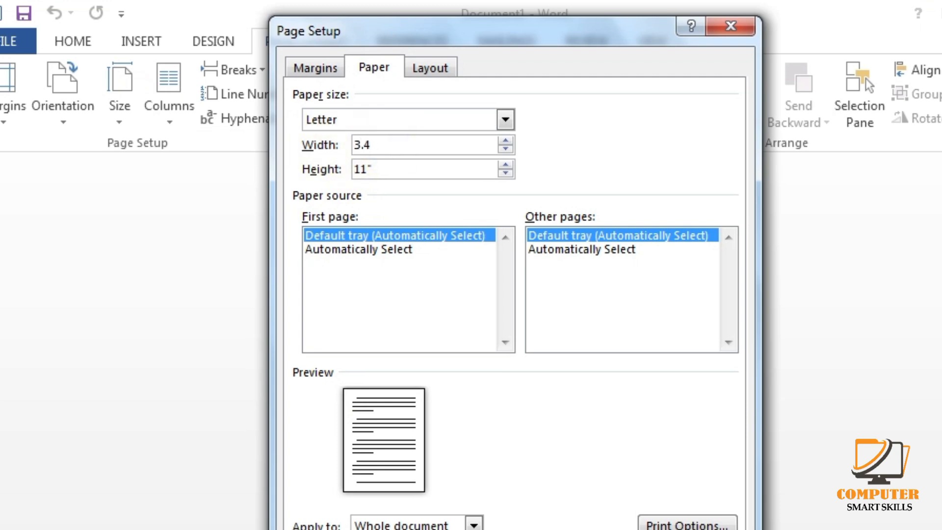
{"action": "left_click_drag", "start_coordinate": [381, 163], "coordinate": [330, 175]}
{"action": "key", "text": "BackSpace"}
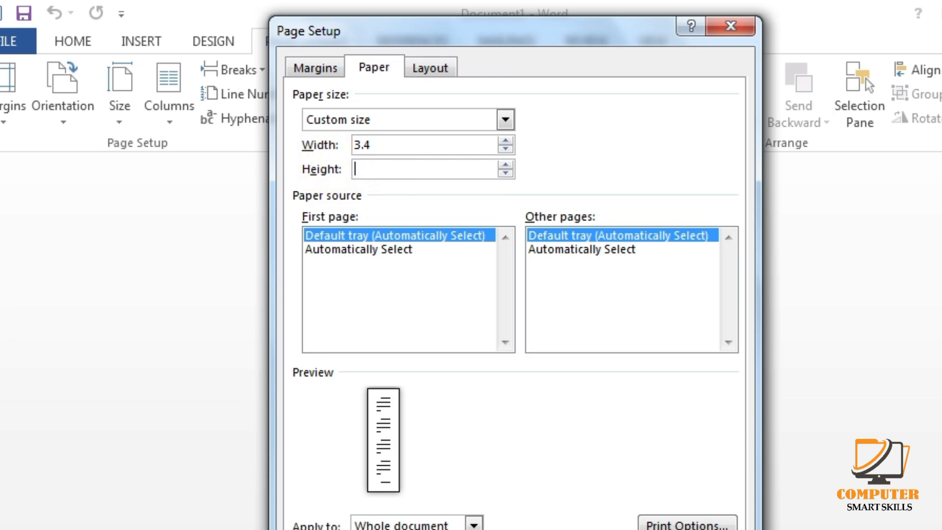
Set the top, bottom, left and right page margins to 0 and apply the page setup
{"action": "left_click", "coordinate": [315, 69]}
{"action": "left_click_drag", "start_coordinate": [405, 117], "coordinate": [383, 118]}
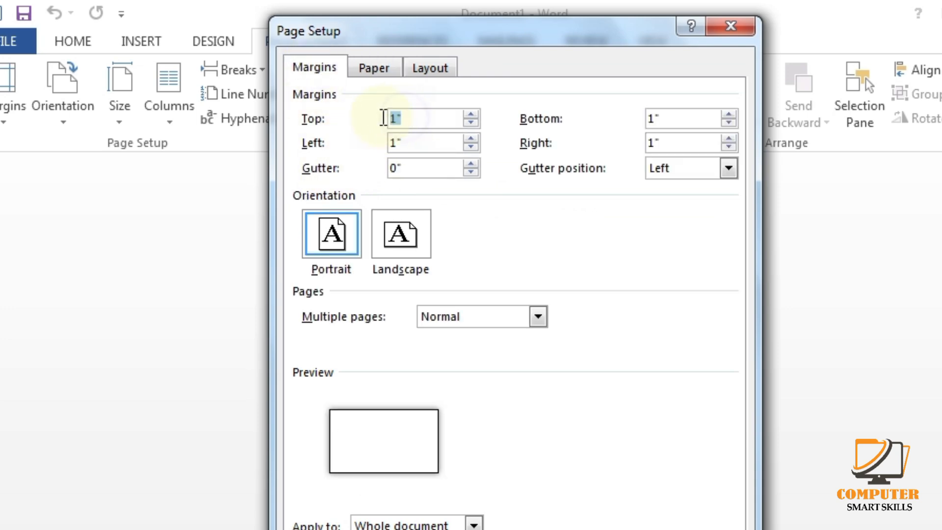
{"action": "type", "text": "0"}
{"action": "left_click_drag", "start_coordinate": [420, 142], "coordinate": [362, 164]}
{"action": "type", "text": "00"}
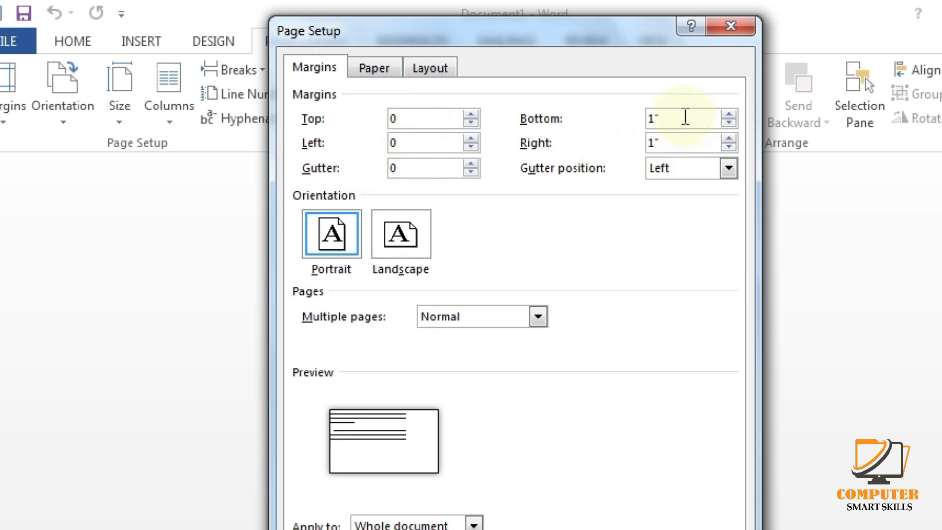
{"action": "left_click_drag", "start_coordinate": [686, 117], "coordinate": [610, 147]}
{"action": "type", "text": "00"}
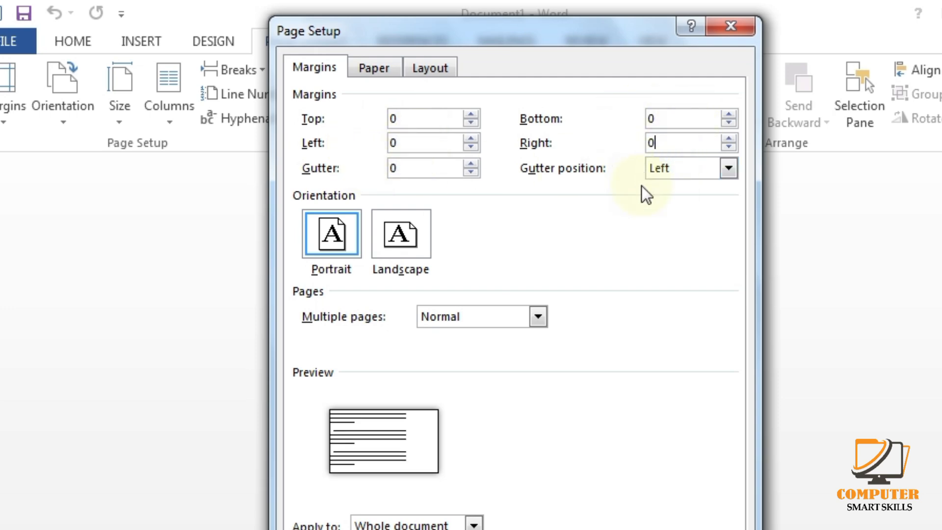
{"action": "left_click", "coordinate": [627, 460]}
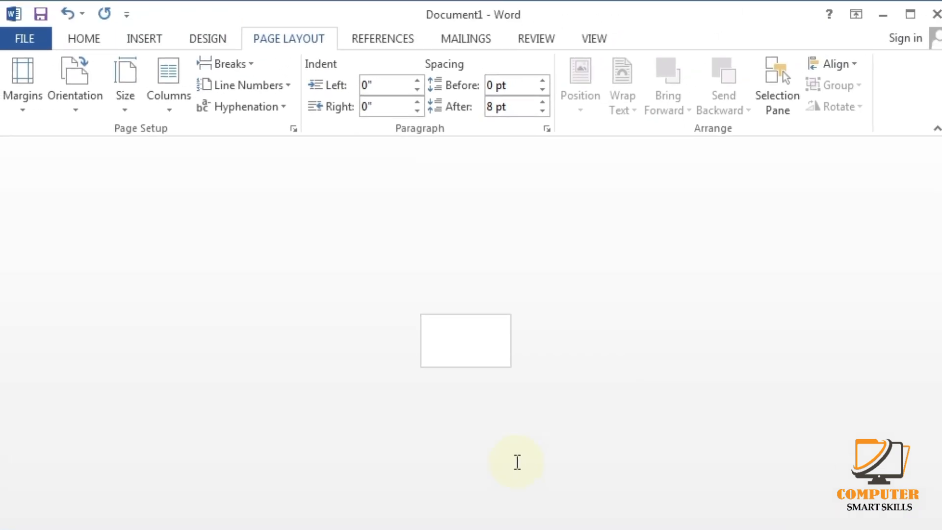
Draw a rectangle about 3.27" wide and 0.38" high along the upper edge of the page
{"action": "scroll", "coordinate": [517, 462], "scroll_direction": "up", "scroll_amount": 6}
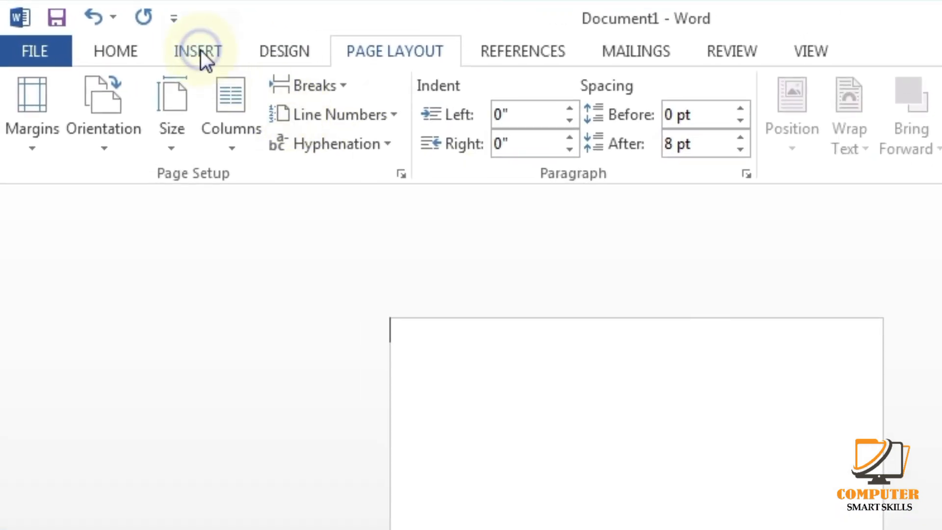
{"action": "left_click", "coordinate": [198, 51]}
{"action": "left_click", "coordinate": [336, 93]}
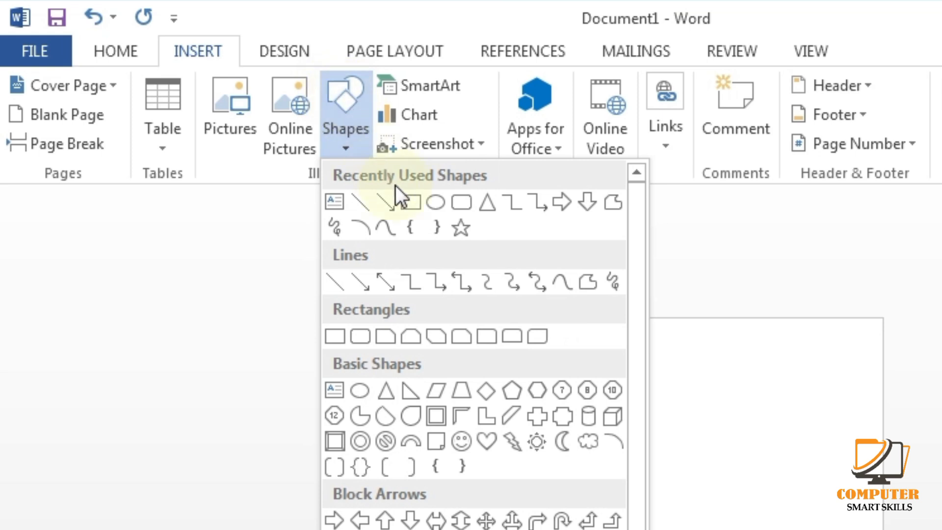
{"action": "left_click", "coordinate": [410, 202]}
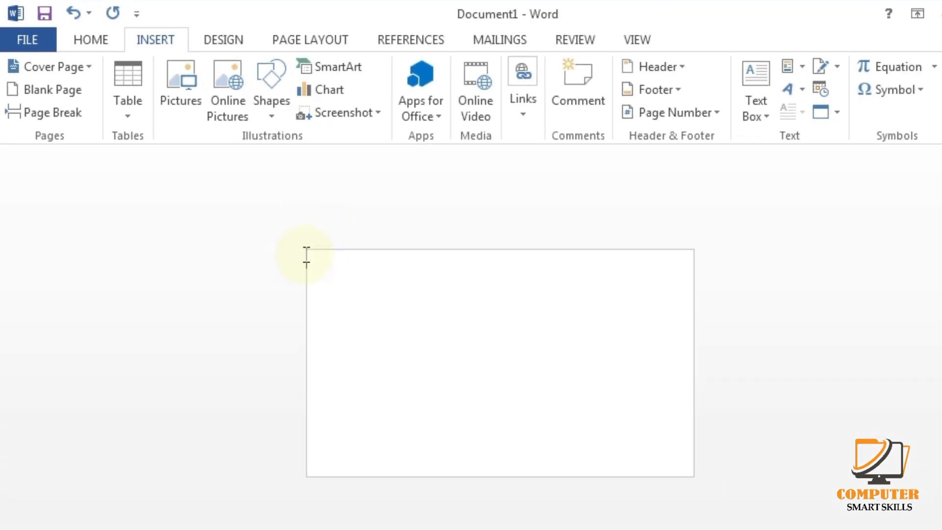
{"action": "mouse_move", "coordinate": [311, 254]}
{"action": "left_mouse_down"}
{"action": "mouse_move", "coordinate": [393, 278]}
{"action": "mouse_move", "coordinate": [686, 288]}
{"action": "mouse_move", "coordinate": [687, 297]}
{"action": "left_mouse_up"}
Remove the rectangle's outline and stretch it toward the page edges to about 3.37" by 0.43"
{"action": "left_click", "coordinate": [322, 88]}
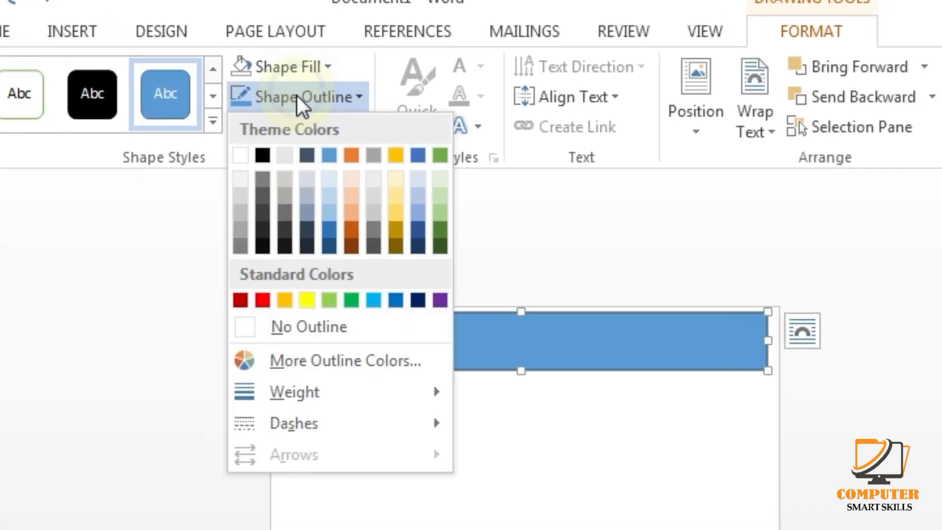
{"action": "left_click", "coordinate": [252, 330]}
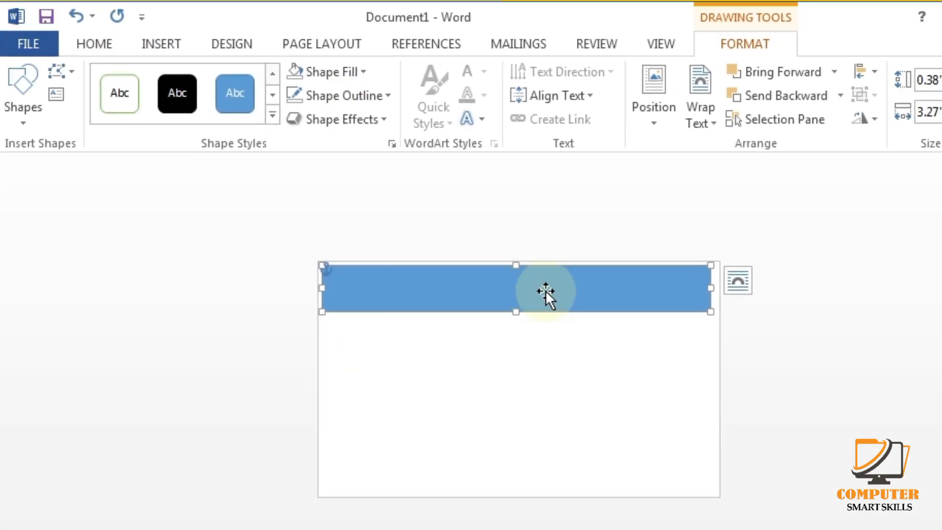
{"action": "left_click_drag", "start_coordinate": [711, 287], "coordinate": [717, 285]}
{"action": "left_click_drag", "start_coordinate": [323, 289], "coordinate": [318, 288]}
{"action": "mouse_move", "coordinate": [515, 265]}
{"action": "left_mouse_down"}
{"action": "mouse_move", "coordinate": [515, 250]}
{"action": "mouse_move", "coordinate": [516, 262]}
{"action": "left_mouse_up"}
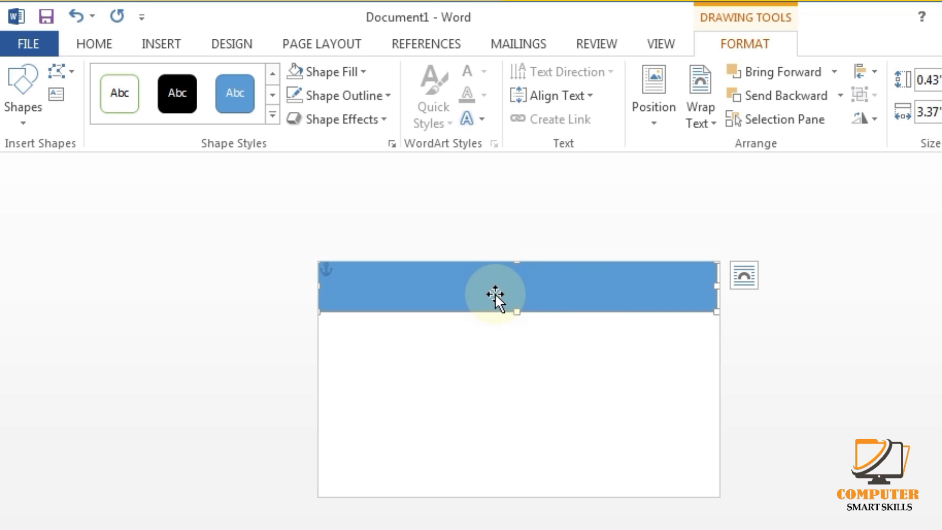
Edit the rectangle's points to bend its lower edge into a wave that dips on the left and rises on the right
{"action": "right_click", "coordinate": [495, 294]}
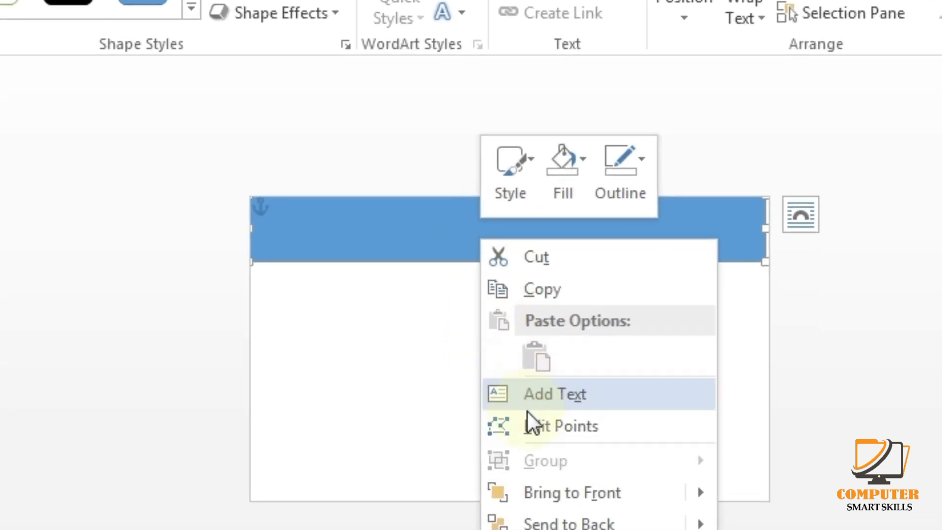
{"action": "left_click", "coordinate": [526, 426]}
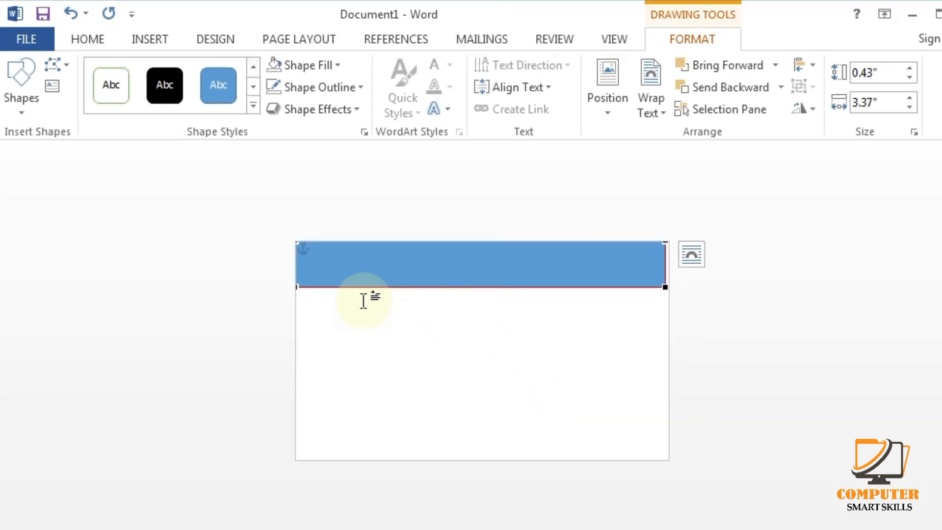
{"action": "left_click", "coordinate": [298, 287]}
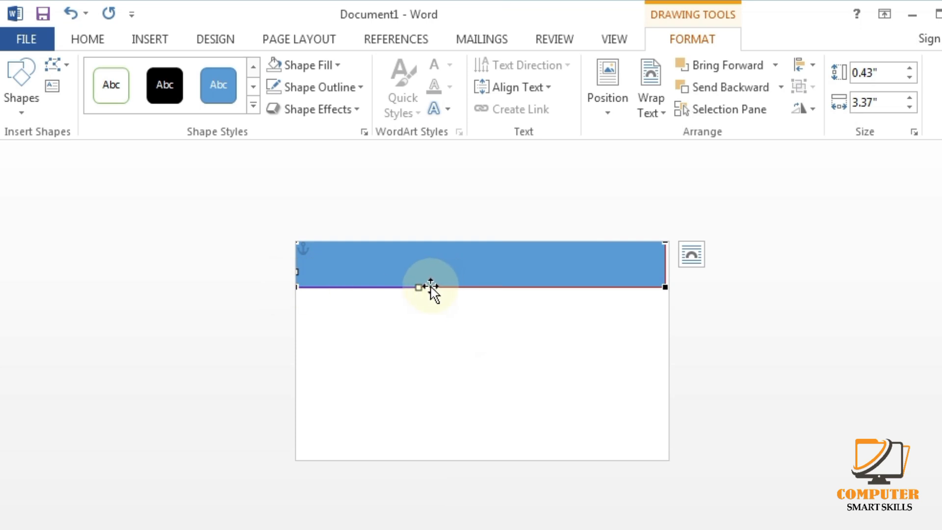
{"action": "left_click_drag", "start_coordinate": [418, 285], "coordinate": [416, 332]}
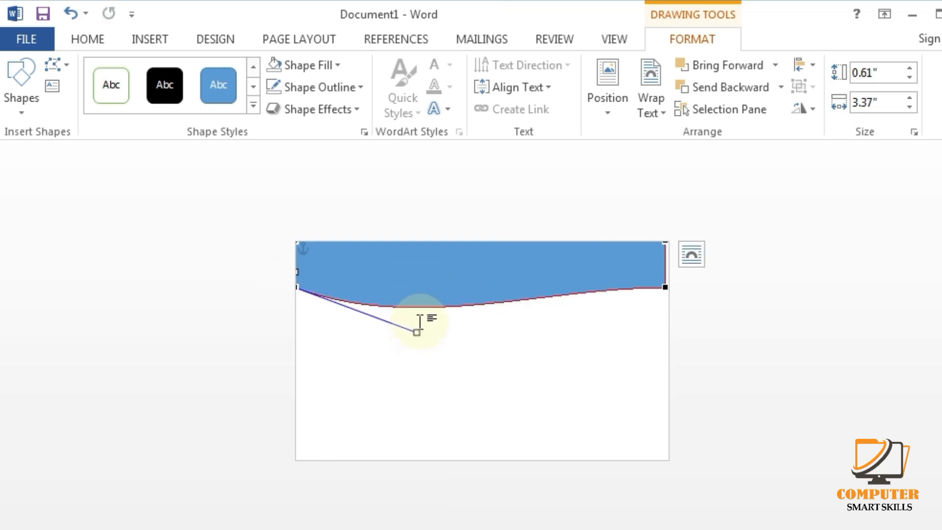
{"action": "left_click", "coordinate": [666, 285]}
{"action": "left_click_drag", "start_coordinate": [542, 285], "coordinate": [583, 234]}
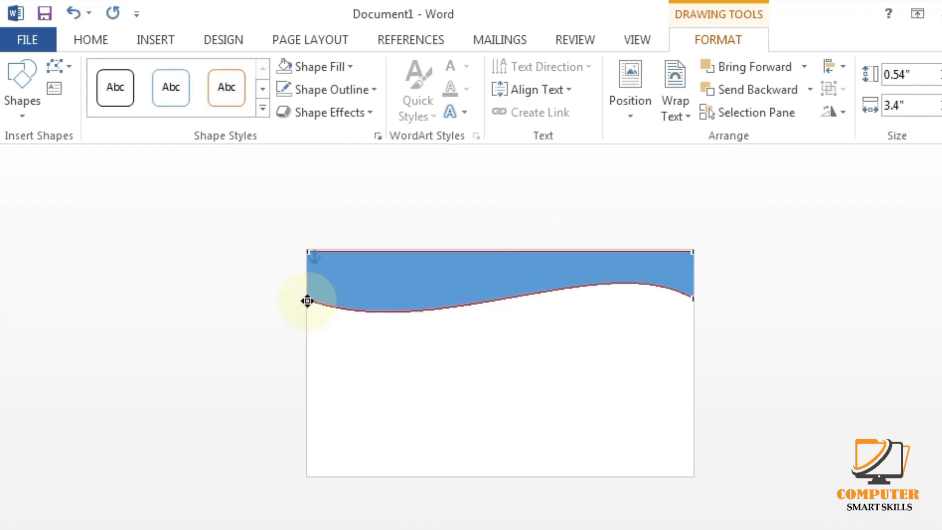
{"action": "mouse_move", "coordinate": [296, 290]}
{"action": "left_mouse_down"}
{"action": "mouse_move", "coordinate": [417, 332]}
{"action": "mouse_move", "coordinate": [430, 353]}
{"action": "left_mouse_up"}
{"action": "left_click", "coordinate": [488, 354]}
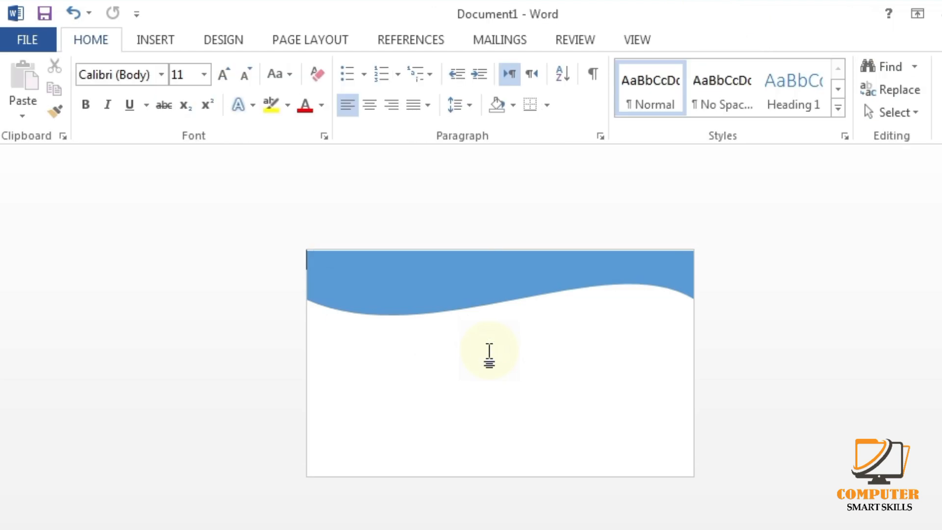
Change the wave shape's solid fill to a gradient fill using the detailed fill settings
{"action": "left_click", "coordinate": [420, 265]}
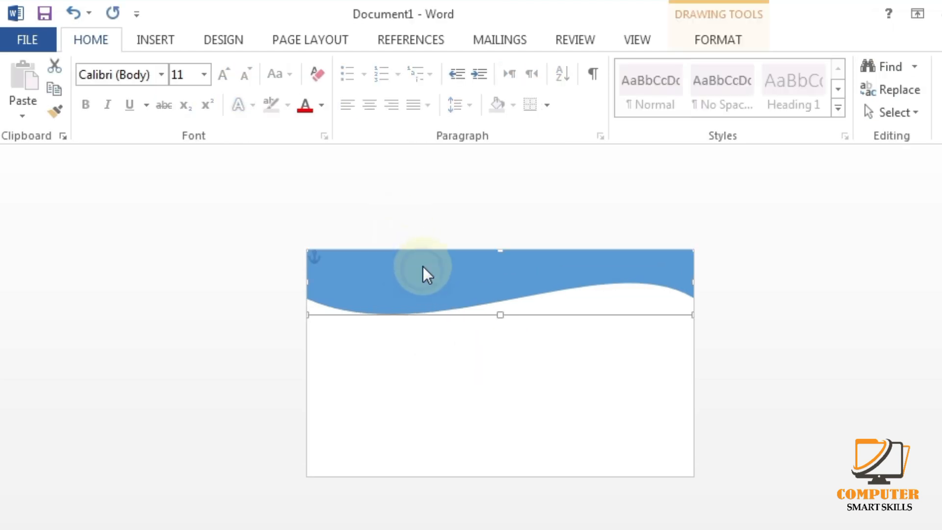
{"action": "left_click", "coordinate": [707, 41]}
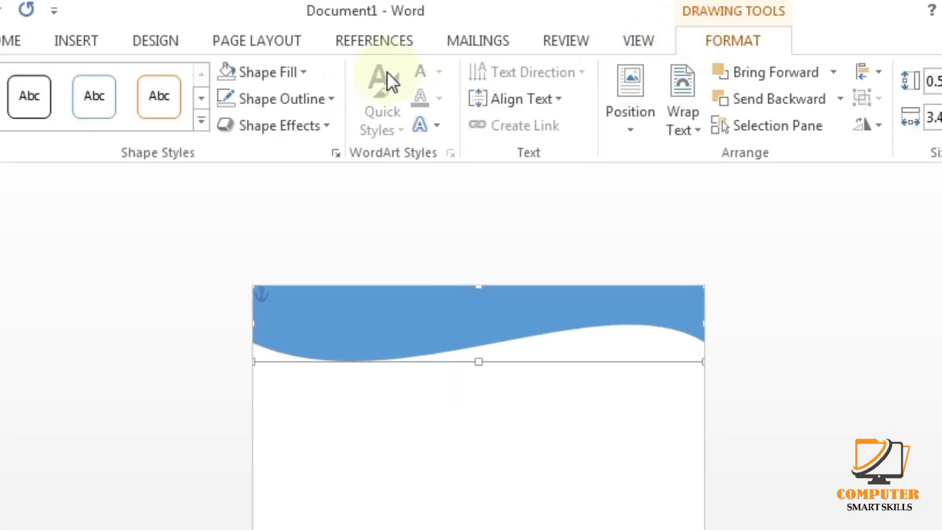
{"action": "left_click", "coordinate": [259, 74]}
{"action": "mouse_move", "coordinate": [272, 365]}
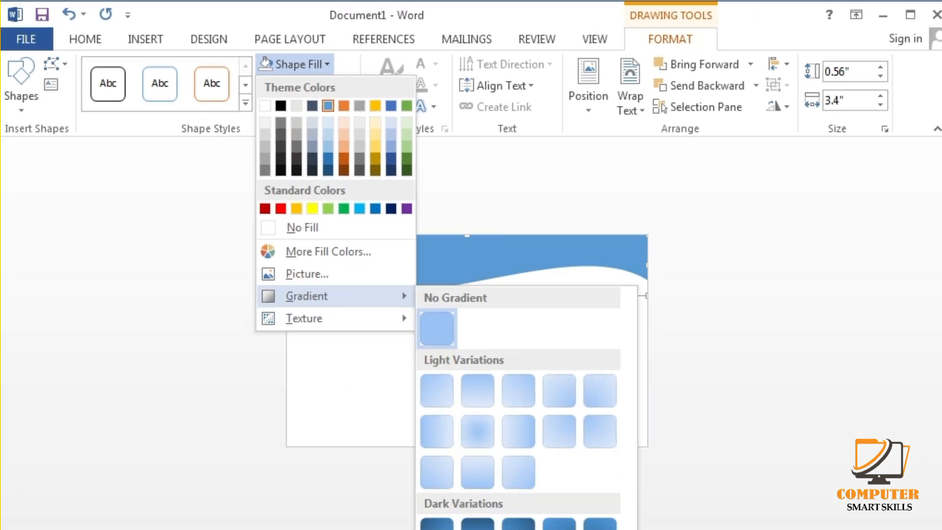
{"action": "left_click", "coordinate": [471, 529]}
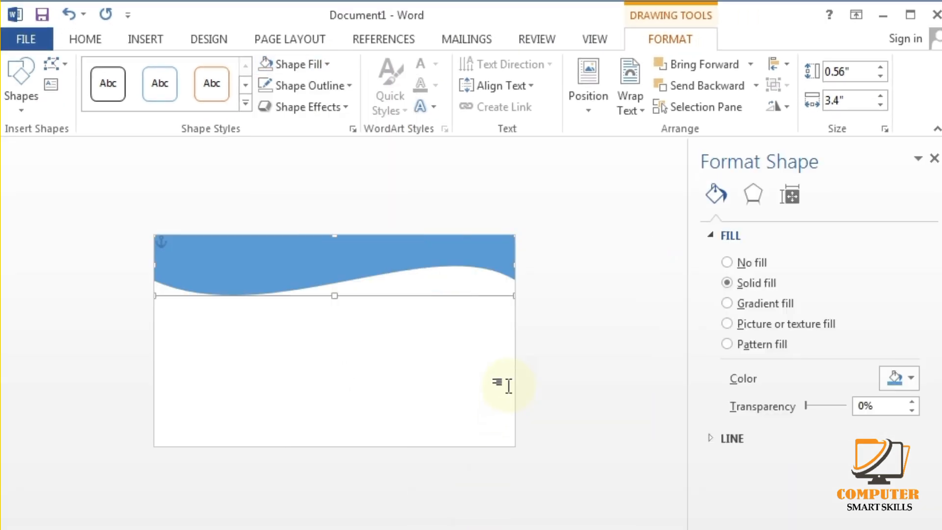
{"action": "left_click", "coordinate": [731, 305]}
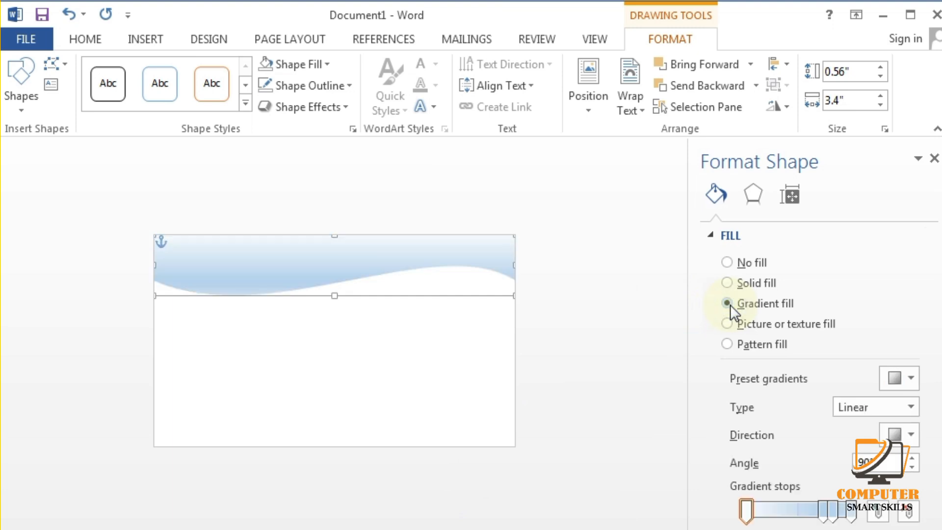
Remove two gradient stops so that only two remain, and move the first remaining stop to 36%
{"action": "left_click", "coordinate": [908, 515]}
{"action": "left_click", "coordinate": [907, 515]}
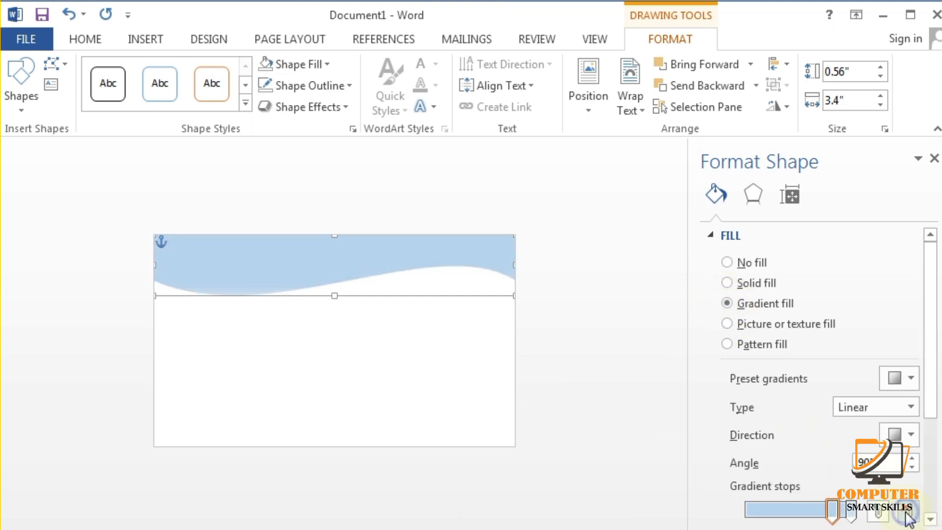
{"action": "left_click_drag", "start_coordinate": [833, 511], "coordinate": [782, 513]}
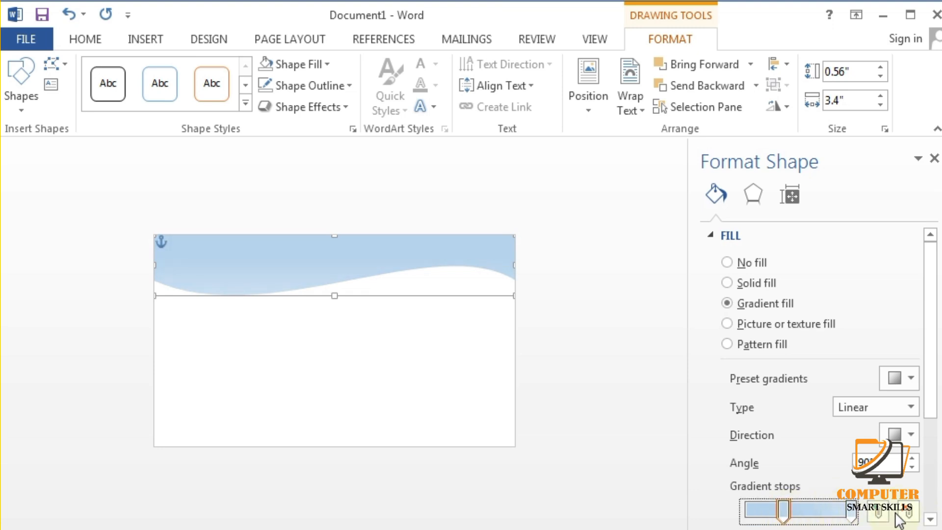
Color the 36% gradient stop standard dark red and the 100% stop the darkest theme blue
{"action": "left_click_drag", "start_coordinate": [929, 414], "coordinate": [935, 483]}
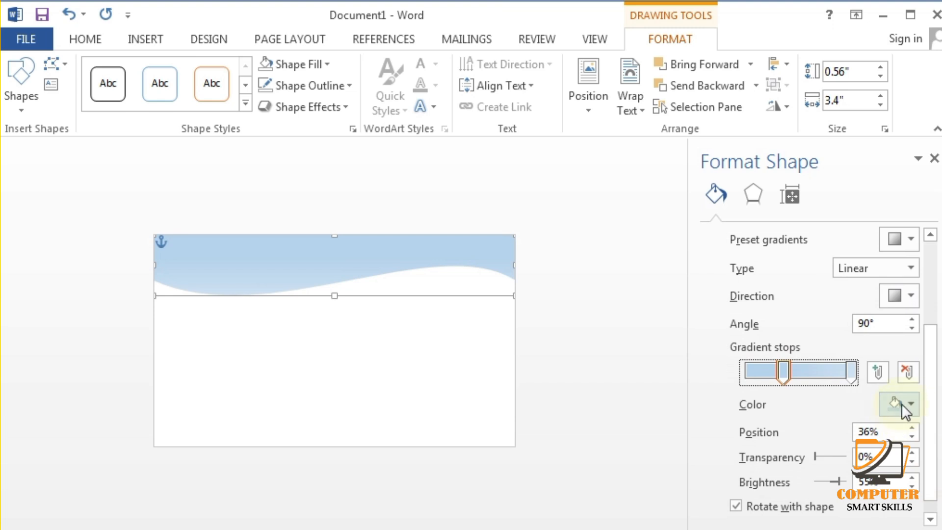
{"action": "left_click", "coordinate": [911, 404]}
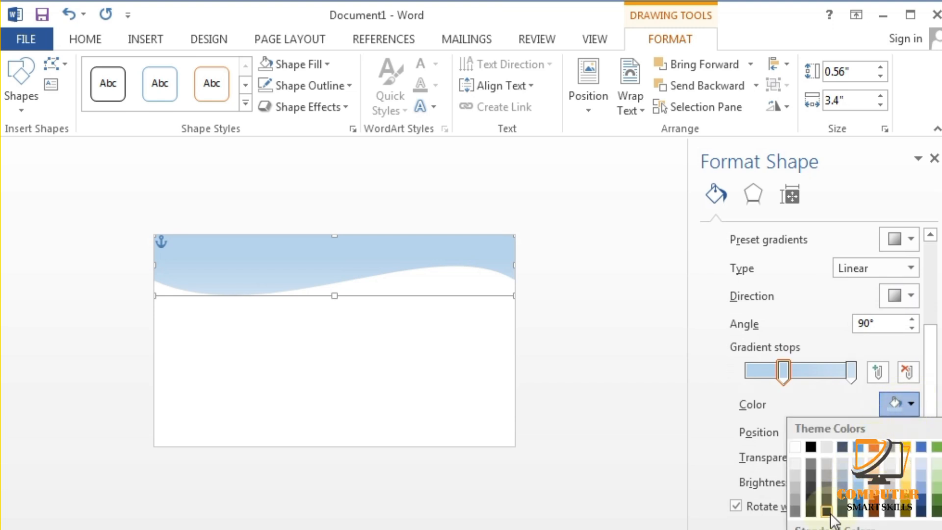
{"action": "left_click", "coordinate": [794, 529]}
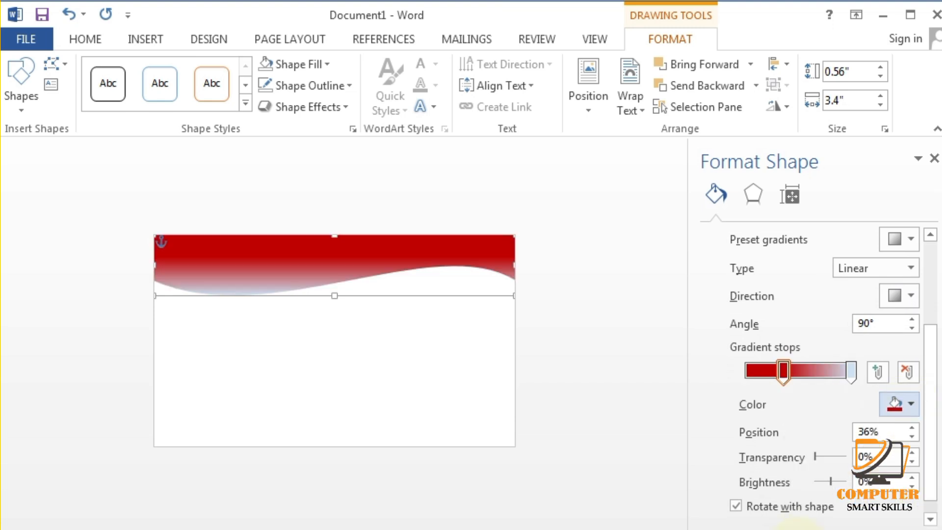
{"action": "left_click", "coordinate": [854, 370]}
{"action": "left_click", "coordinate": [914, 402]}
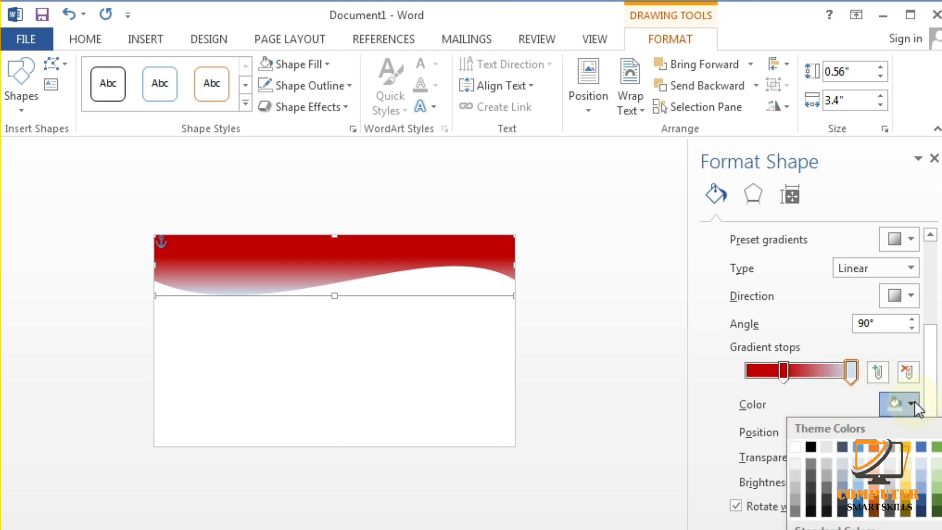
{"action": "left_click", "coordinate": [921, 513]}
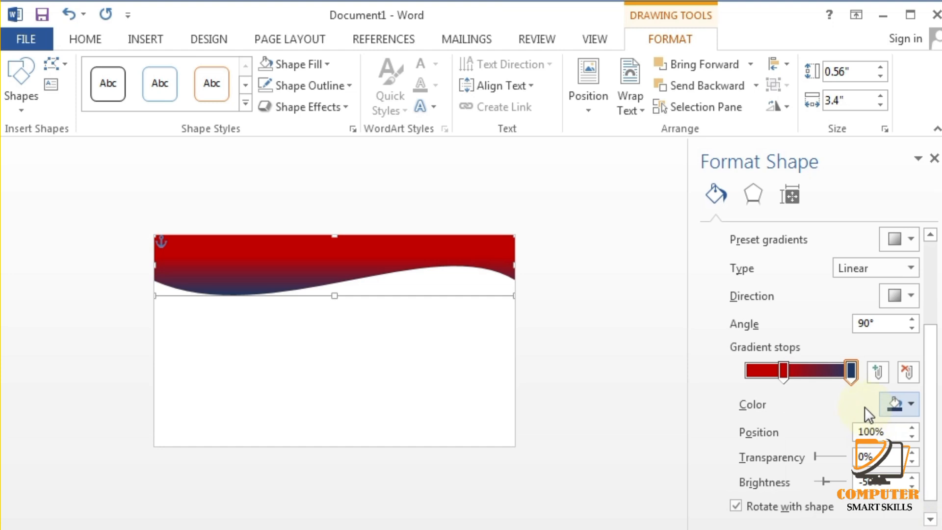
Set the gradient angle to 60°, shift the dark blue stop inward and move the red stop to 26%
{"action": "left_click", "coordinate": [913, 328]}
{"action": "left_click", "coordinate": [913, 327]}
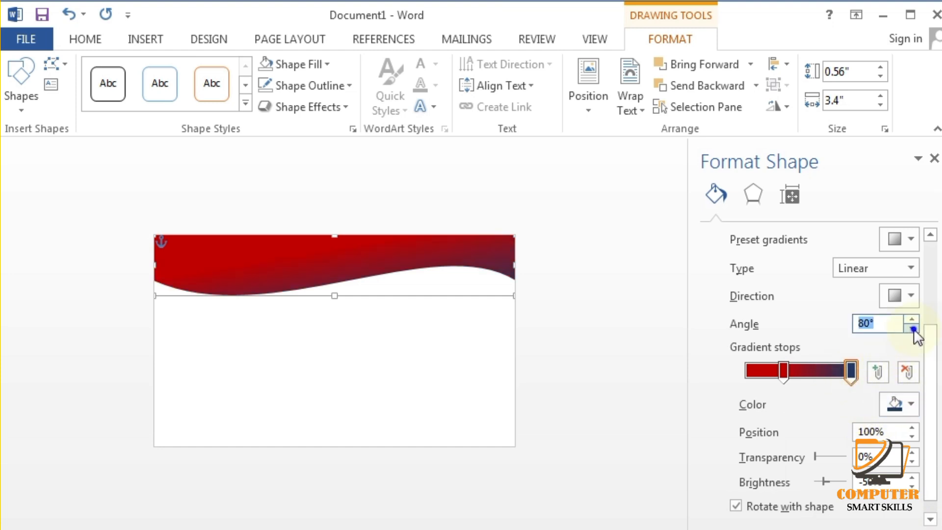
{"action": "left_click", "coordinate": [912, 328]}
{"action": "left_click_drag", "start_coordinate": [852, 372], "coordinate": [776, 373]}
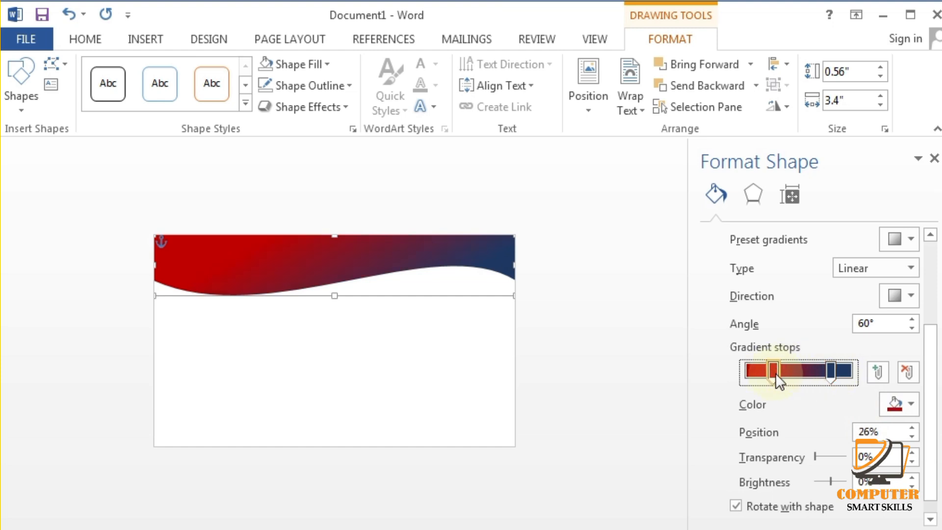
Darken the 26% gradient stop to a custom red with RGB 142, 0, 0
{"action": "left_click", "coordinate": [912, 404]}
{"action": "left_click", "coordinate": [829, 529]}
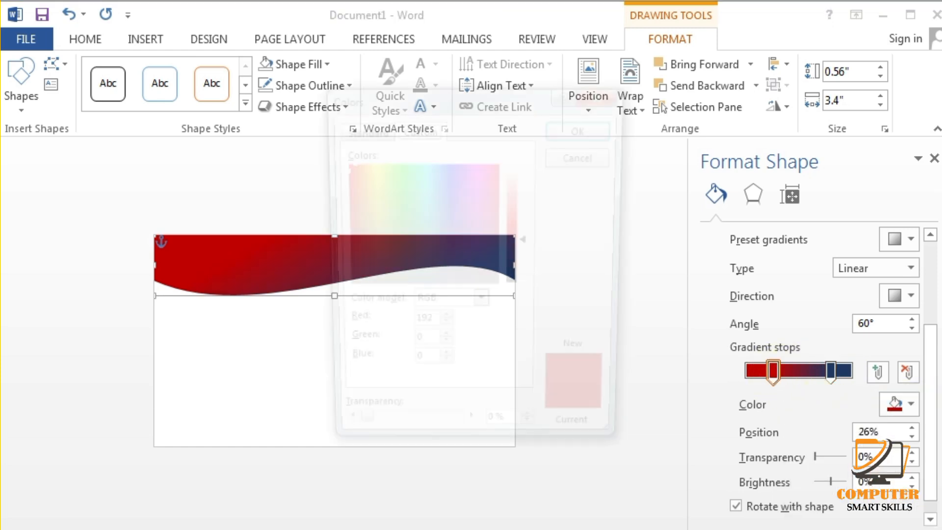
{"action": "left_click_drag", "start_coordinate": [529, 242], "coordinate": [528, 254]}
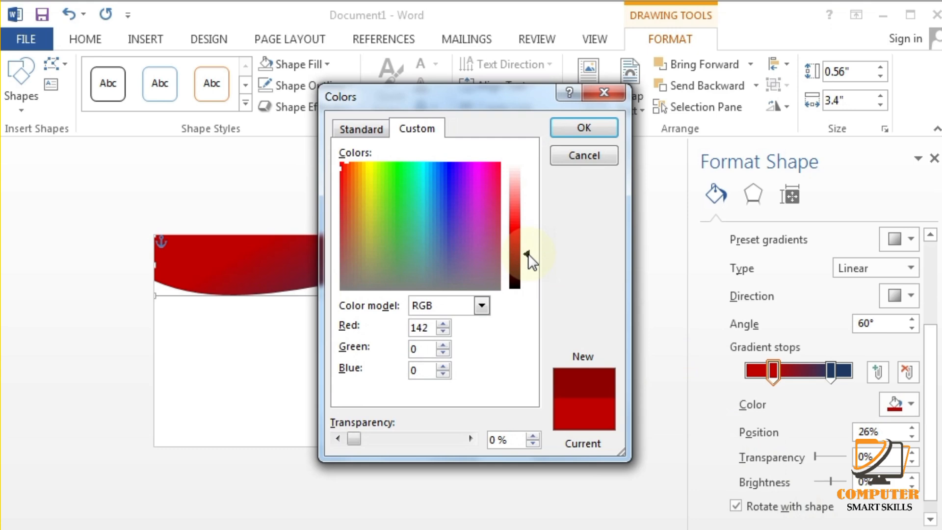
{"action": "left_click", "coordinate": [593, 133]}
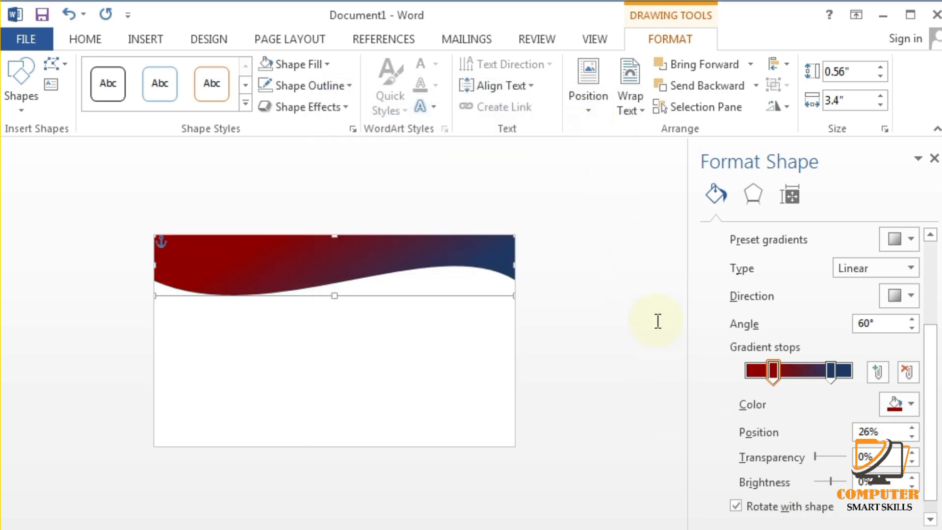
Move the header wave's dark blue gradient stop slightly inward
{"action": "left_click", "coordinate": [831, 372]}
{"action": "left_click_drag", "start_coordinate": [815, 373], "coordinate": [816, 373]}
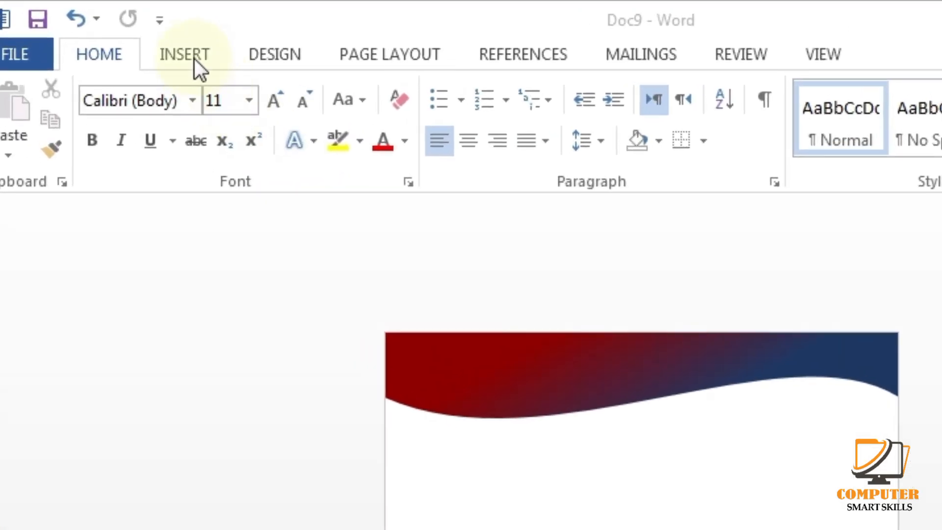
Draw a rectangle about 0.25" high and 3.37" wide along the card's lower edge
{"action": "left_click", "coordinate": [145, 35]}
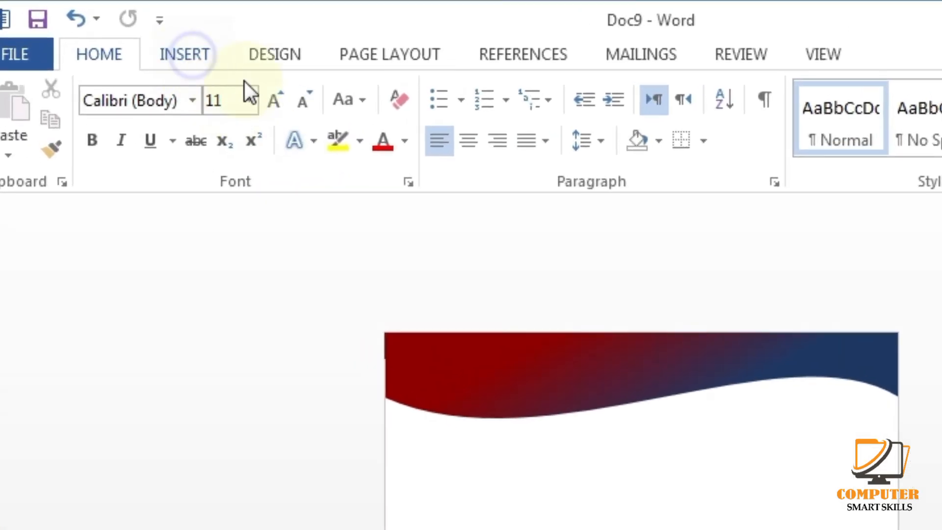
{"action": "left_click", "coordinate": [195, 55]}
{"action": "left_click", "coordinate": [338, 123]}
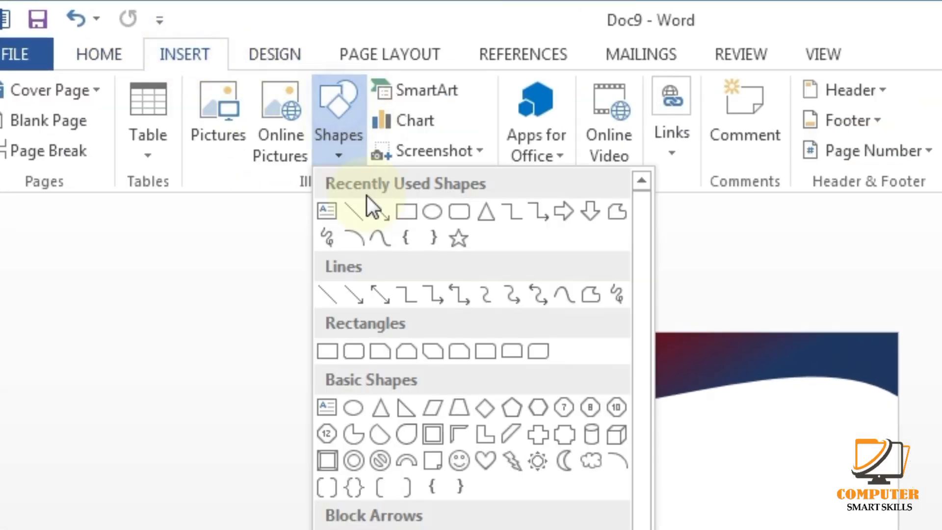
{"action": "left_click", "coordinate": [395, 213]}
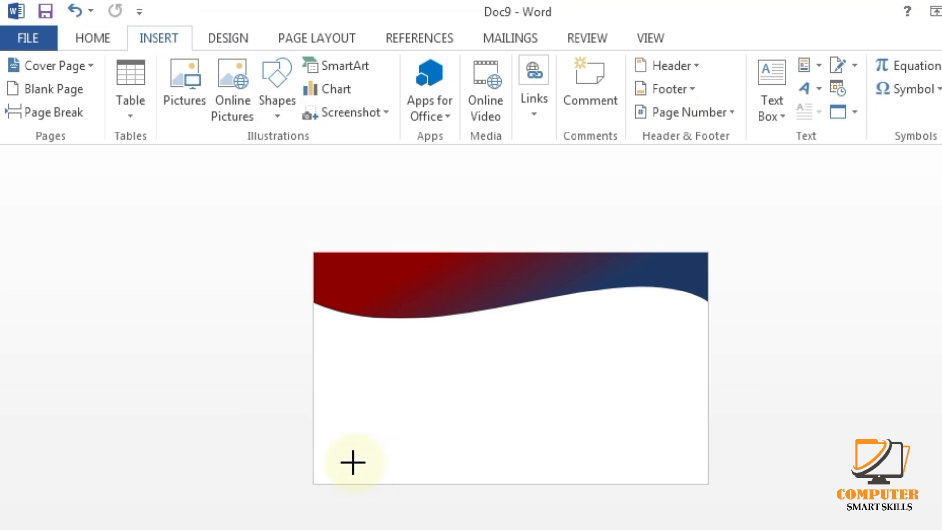
{"action": "mouse_move", "coordinate": [314, 453]}
{"action": "left_mouse_down"}
{"action": "mouse_move", "coordinate": [373, 463]}
{"action": "mouse_move", "coordinate": [704, 464]}
{"action": "mouse_move", "coordinate": [709, 483]}
{"action": "left_mouse_up"}
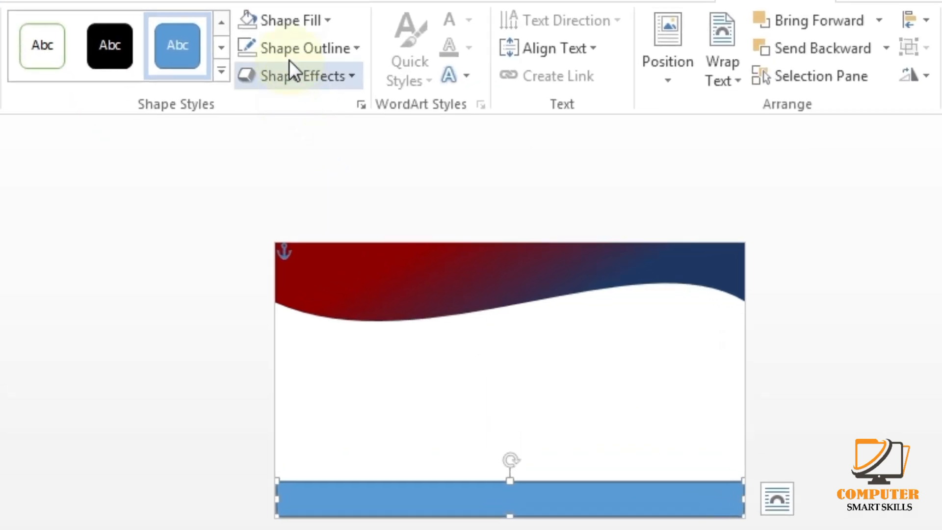
Remove the bottom rectangle's outline and nudge it slightly down onto the card's edge
{"action": "left_click", "coordinate": [286, 49]}
{"action": "left_click", "coordinate": [260, 314]}
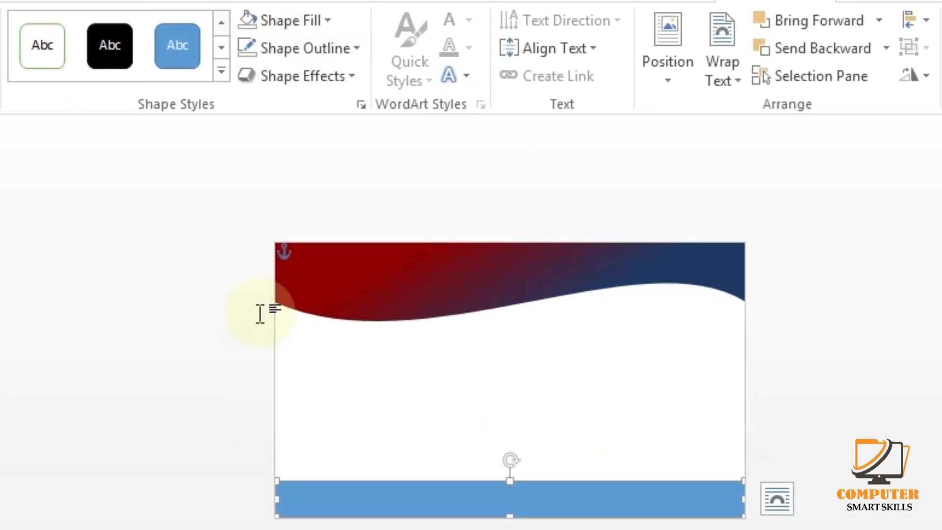
{"action": "key", "text": "Down"}
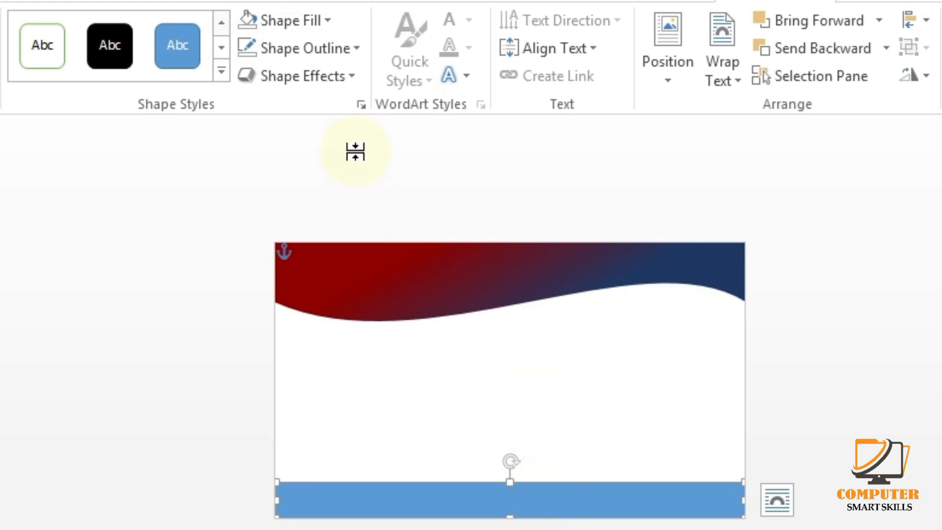
Give the bottom rectangle the red-to-blue gradient fill and set its linear angle to 180°
{"action": "left_click", "coordinate": [287, 21]}
{"action": "mouse_move", "coordinate": [341, 372]}
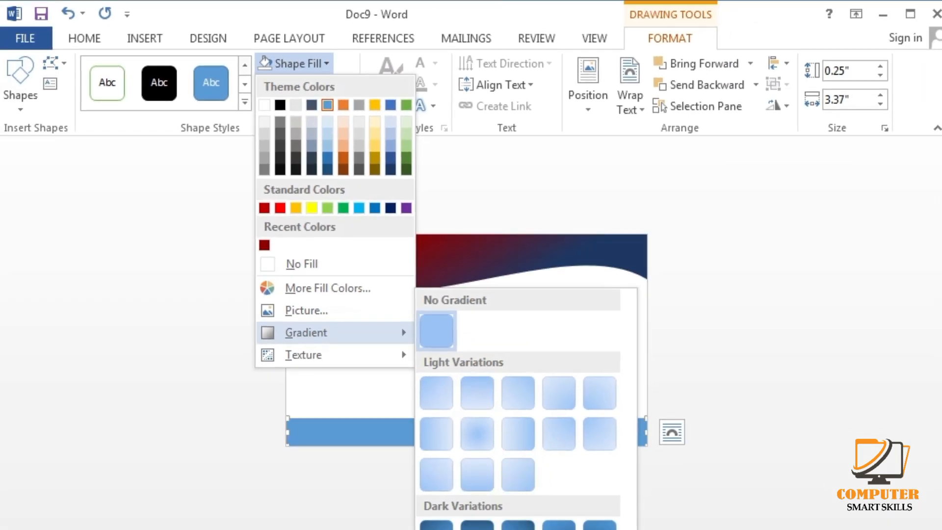
{"action": "left_click", "coordinate": [472, 529]}
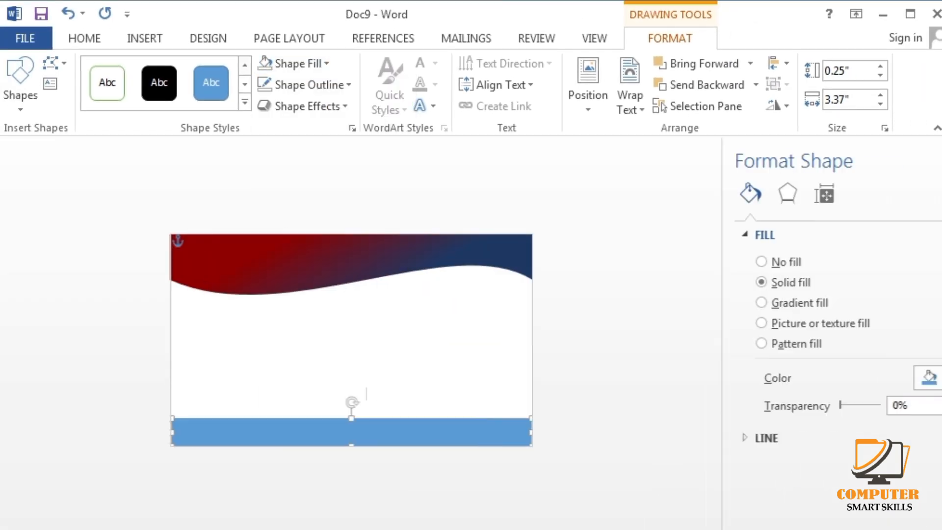
{"action": "left_click", "coordinate": [728, 303]}
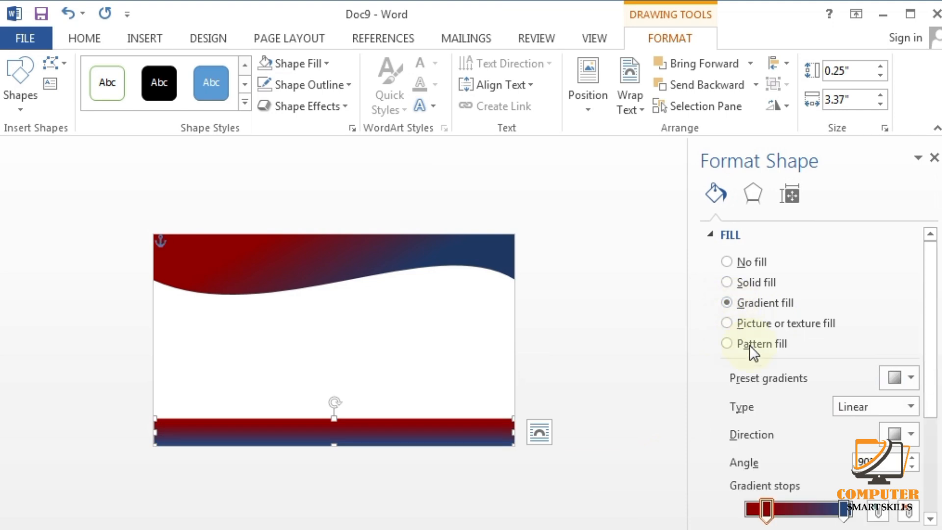
{"action": "left_click", "coordinate": [912, 458]}
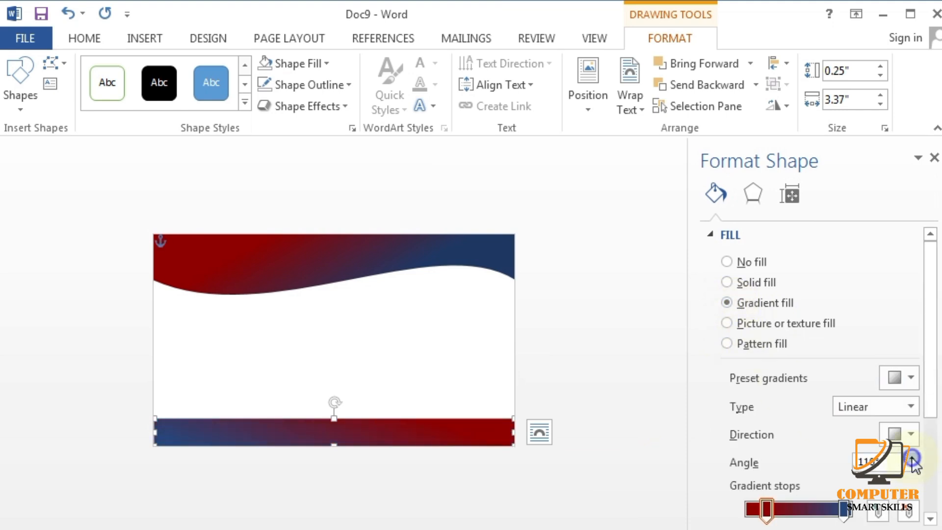
{"action": "left_click", "coordinate": [912, 458]}
{"action": "left_click", "coordinate": [912, 458]}
{"action": "left_click", "coordinate": [912, 457]}
{"action": "left_click", "coordinate": [912, 458]}
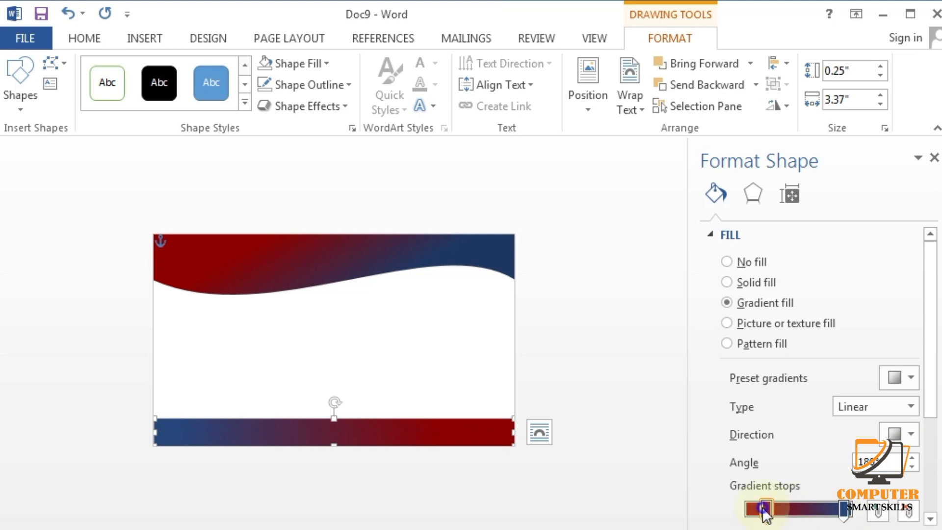
Move the red gradient stop to the very start of the gradient and close the shape formatting options
{"action": "left_click_drag", "start_coordinate": [766, 513], "coordinate": [743, 513]}
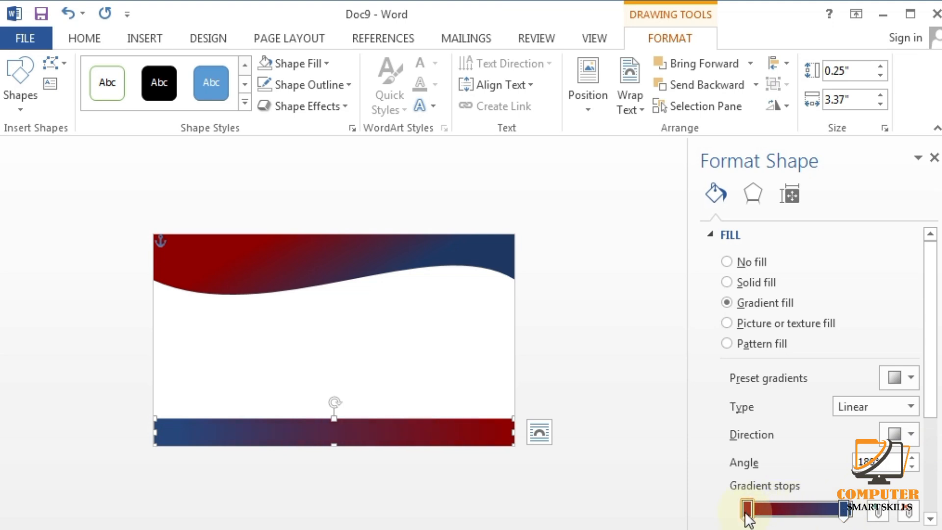
{"action": "left_click", "coordinate": [849, 515]}
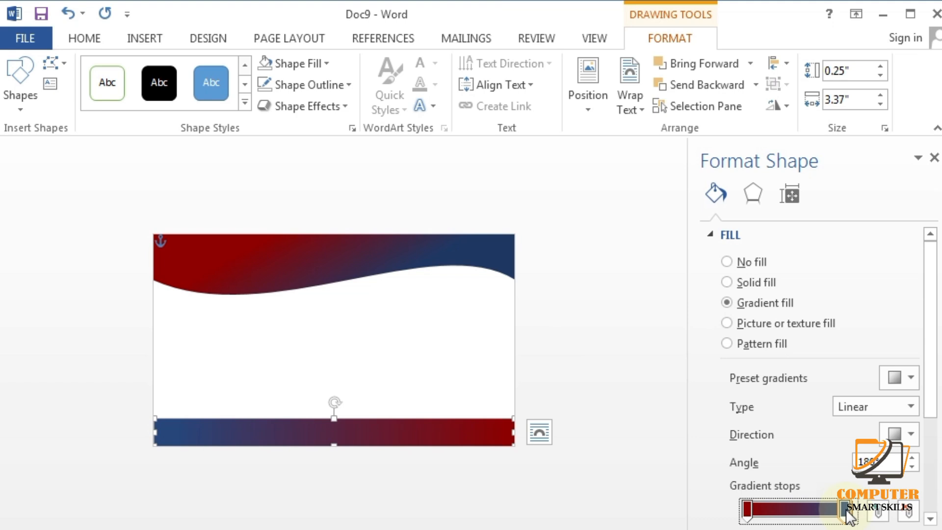
{"action": "left_click", "coordinate": [935, 158]}
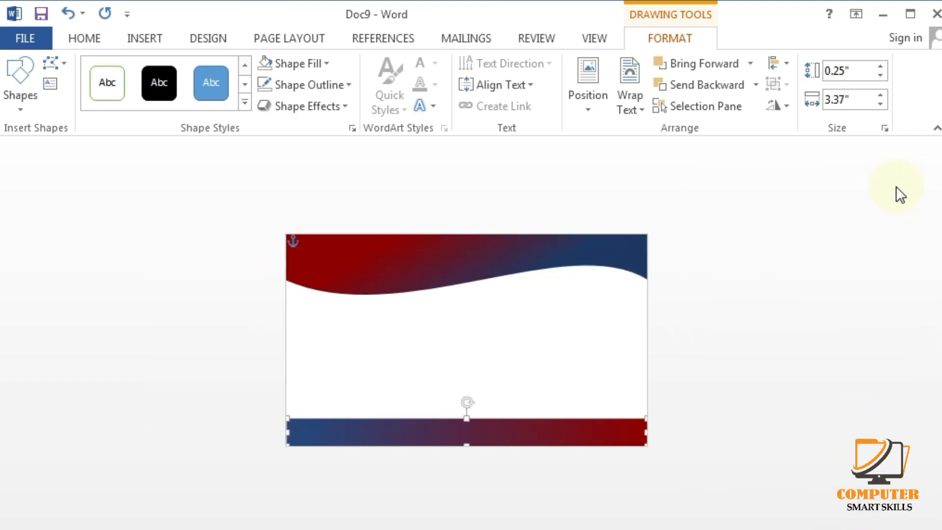
Duplicate the header wave and place the copy slightly below and to the right of the original
{"action": "left_click", "coordinate": [490, 260]}
{"action": "left_click", "coordinate": [489, 259]}
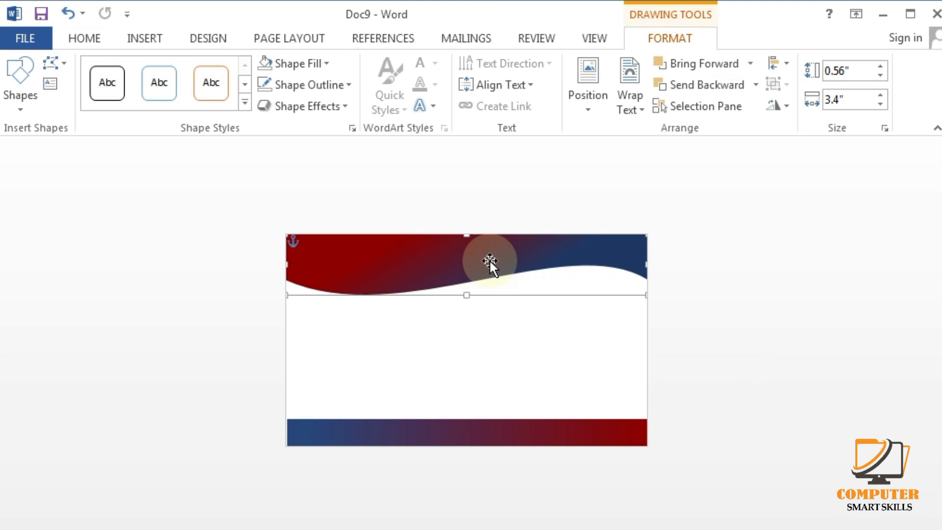
{"action": "key", "text": "ctrl+v"}
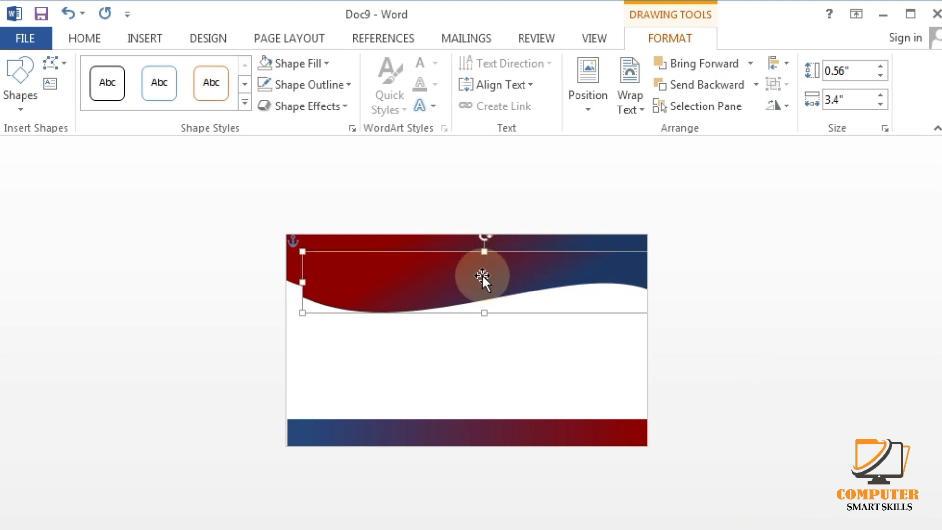
{"action": "left_click_drag", "start_coordinate": [482, 275], "coordinate": [472, 289]}
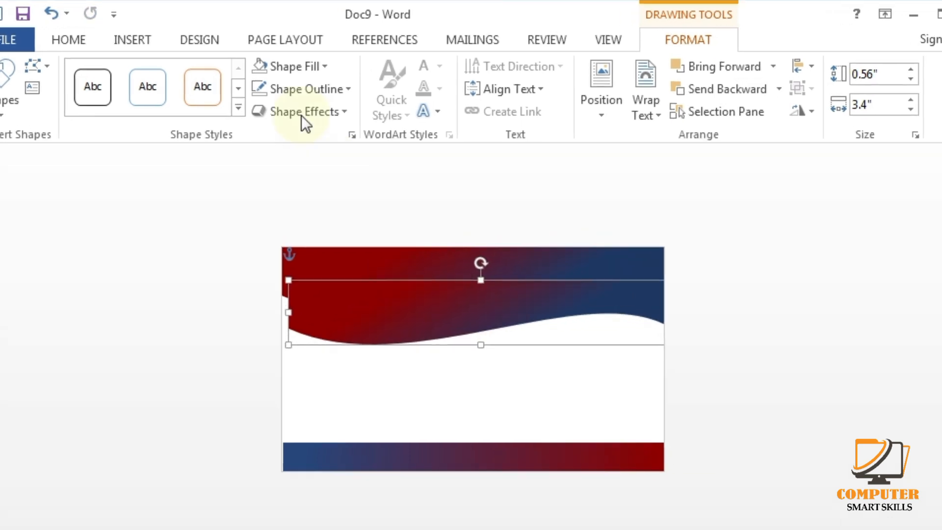
Fill the copied wave with the theme green and send it behind the original header wave
{"action": "left_click", "coordinate": [291, 63]}
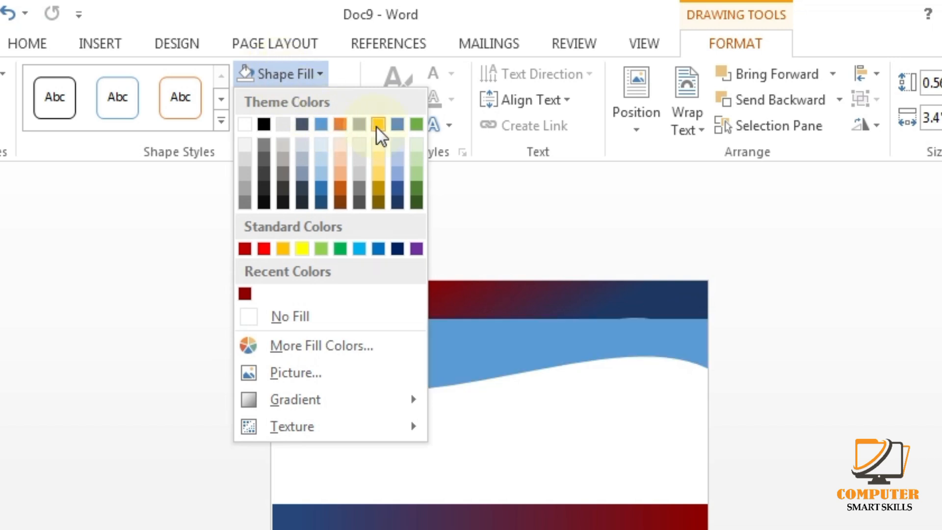
{"action": "left_click", "coordinate": [415, 122]}
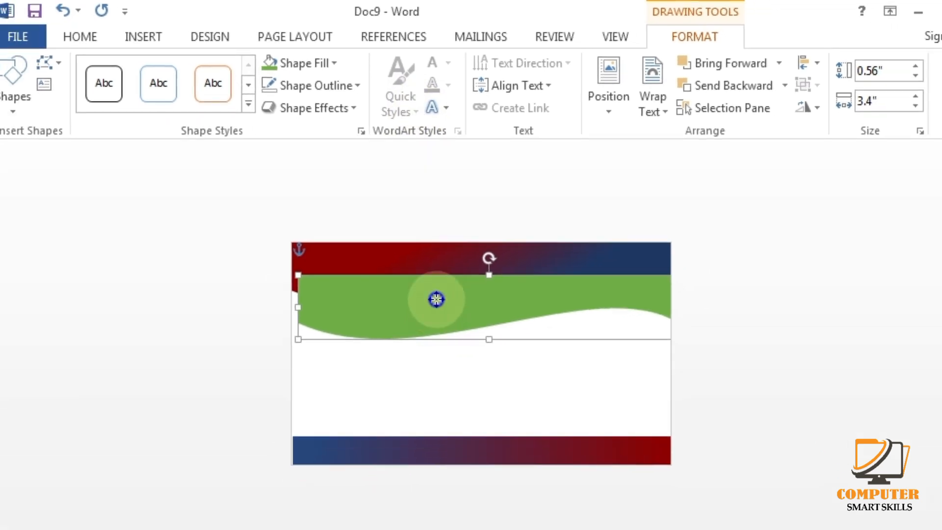
{"action": "right_click", "coordinate": [435, 298]}
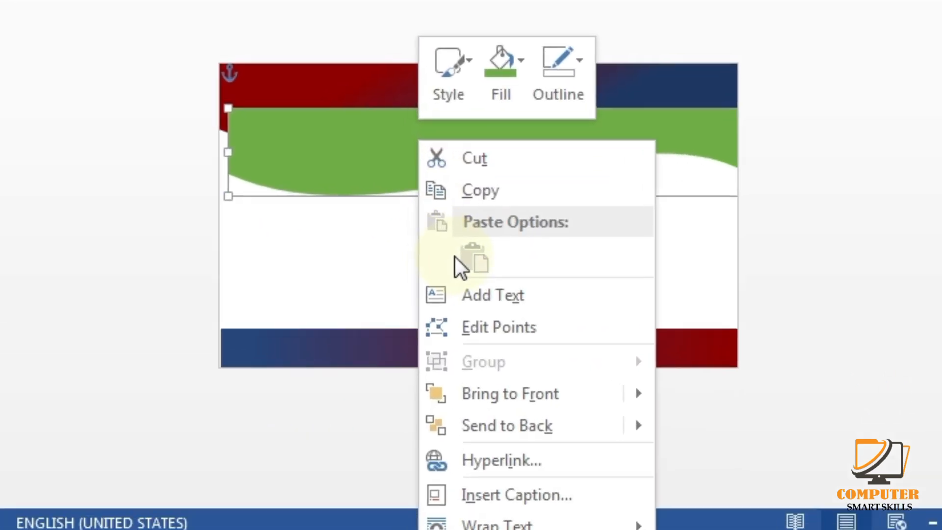
{"action": "mouse_move", "coordinate": [498, 424]}
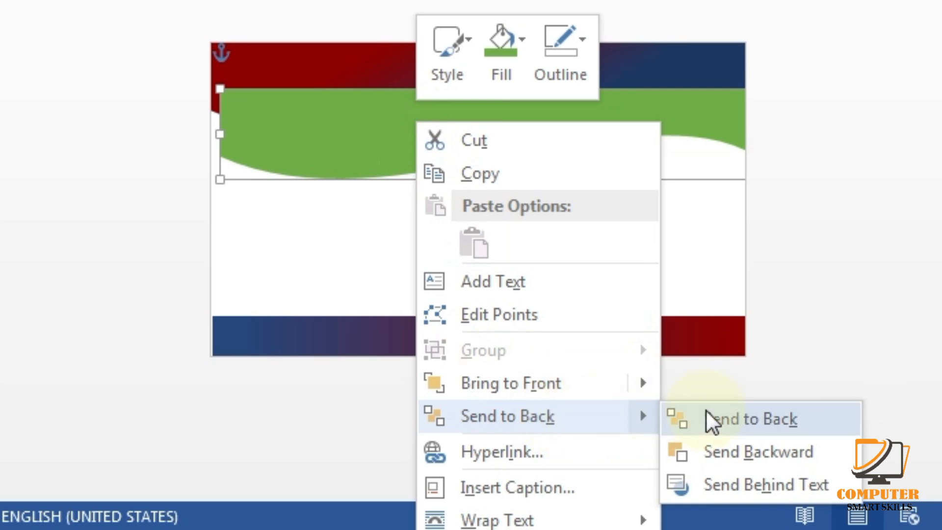
{"action": "left_click", "coordinate": [709, 420]}
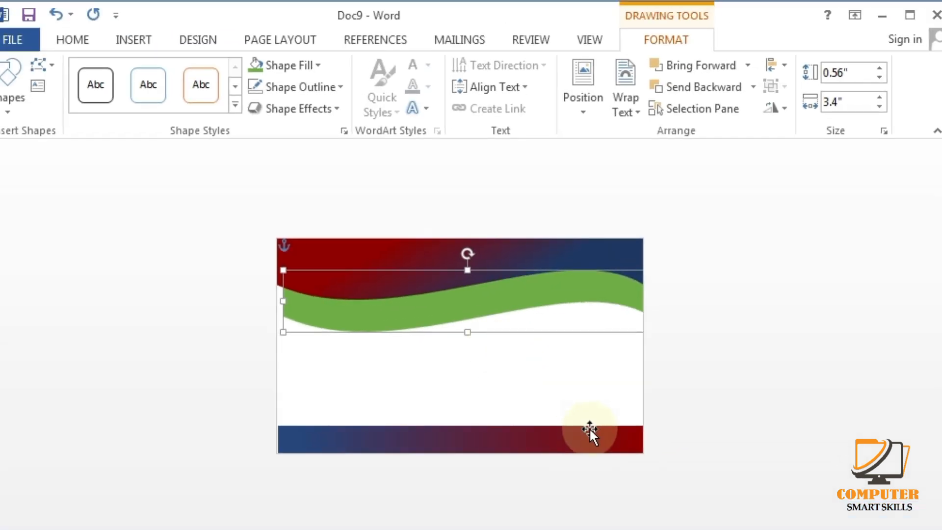
Nudge the green wave up and left until only a thin band shows beneath the header wave
{"action": "key", "text": "Up"}
{"action": "key", "text": "Up"}
{"action": "key", "text": "Up"}
{"action": "key", "text": "Up"}
{"action": "key", "text": "Up"}
{"action": "key", "text": "Up"}
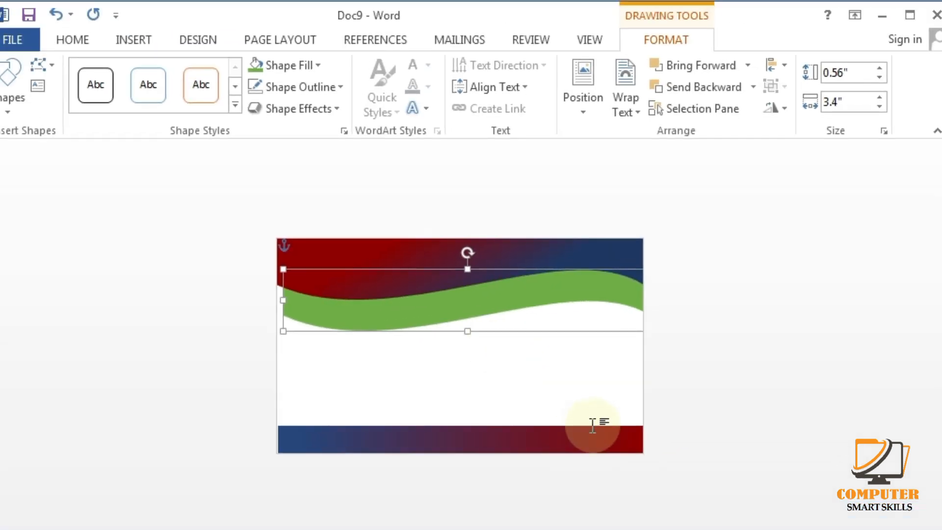
{"action": "key", "text": "Left"}
{"action": "key", "text": "Left"}
{"action": "key", "text": "Left"}
{"action": "key", "text": "Left"}
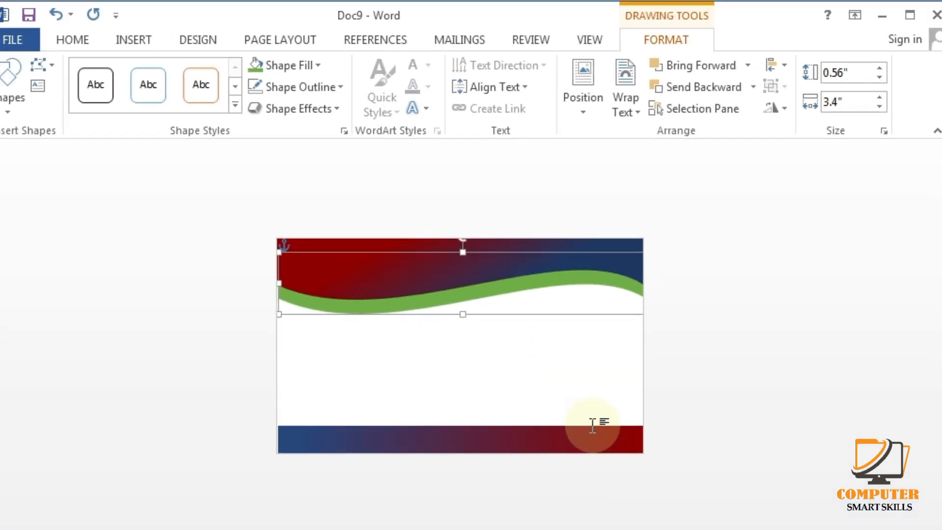
{"action": "key", "text": "Up"}
{"action": "key", "text": "Up"}
{"action": "key", "text": "Up"}
{"action": "key", "text": "Up"}
{"action": "key", "text": "Up"}
{"action": "key", "text": "Up"}
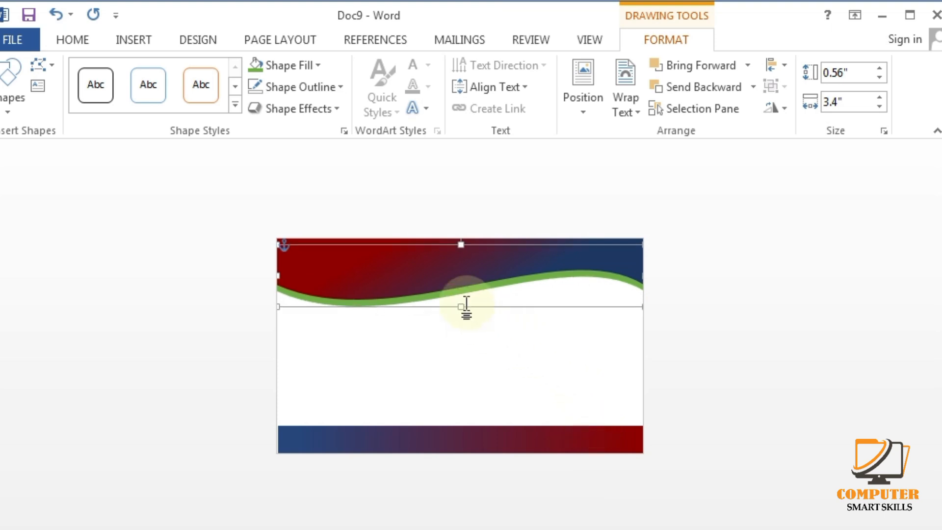
{"action": "key", "text": "Up"}
{"action": "key", "text": "Up"}
{"action": "key", "text": "Up"}
{"action": "key", "text": "Up"}
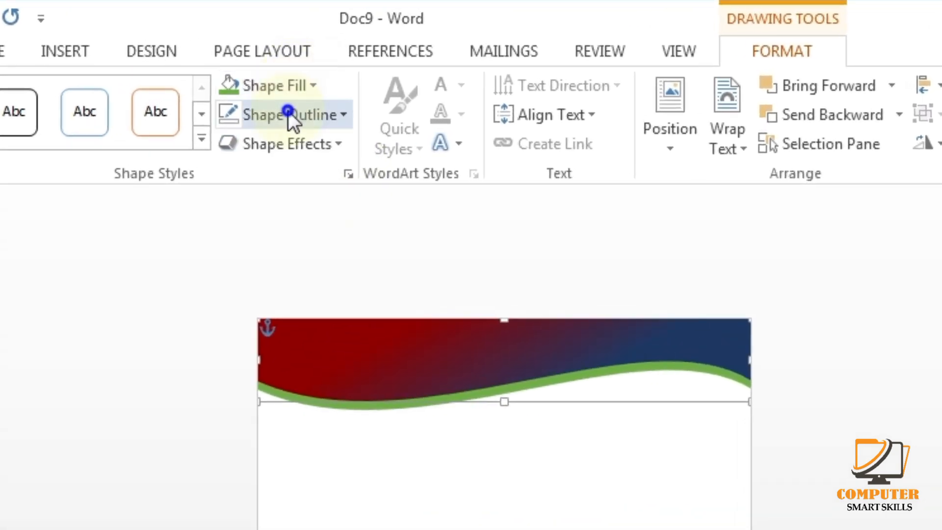
Give the red-to-blue header wave a white outline with a 1½ pt weight
{"action": "left_click", "coordinate": [288, 115]}
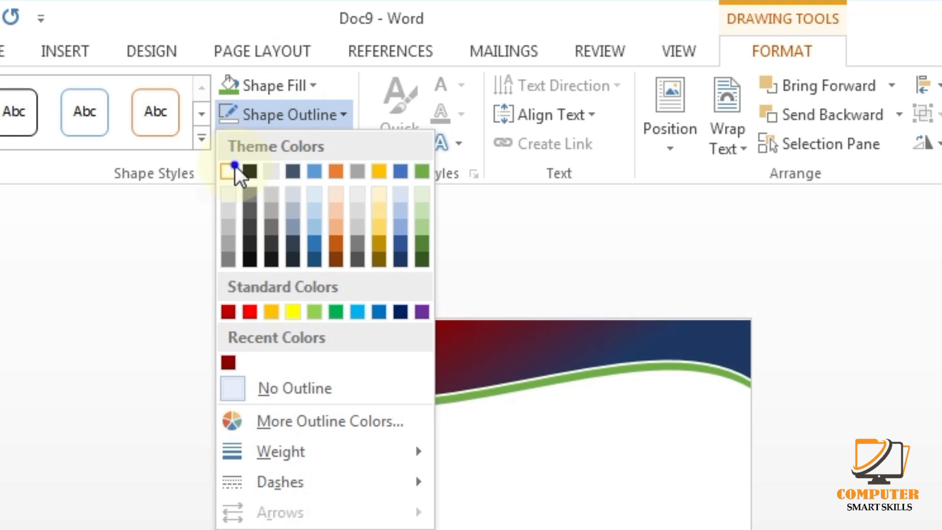
{"action": "left_click", "coordinate": [235, 165]}
{"action": "left_click", "coordinate": [273, 118]}
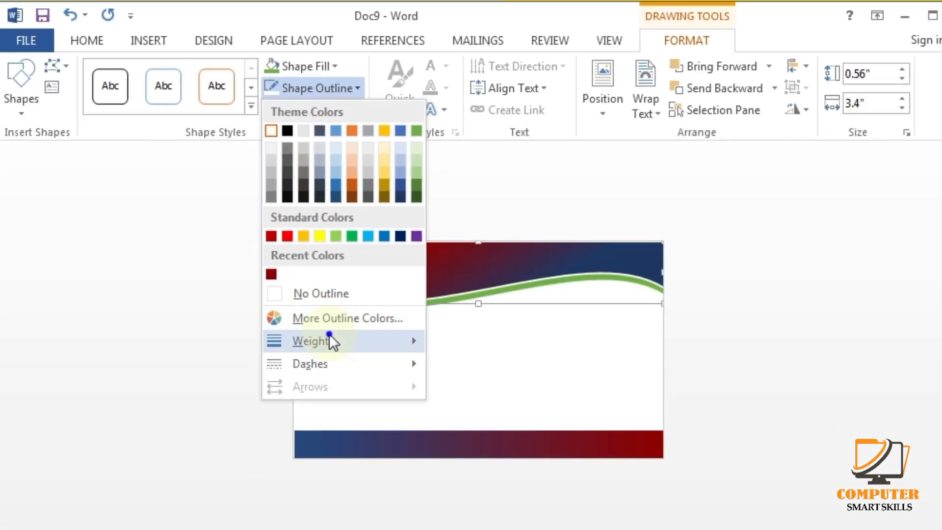
{"action": "mouse_move", "coordinate": [304, 449]}
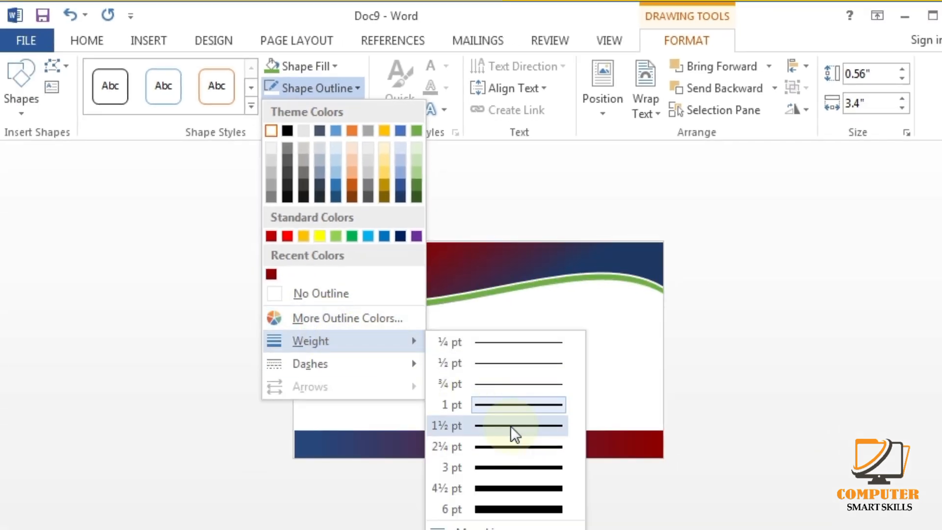
{"action": "left_click", "coordinate": [510, 426]}
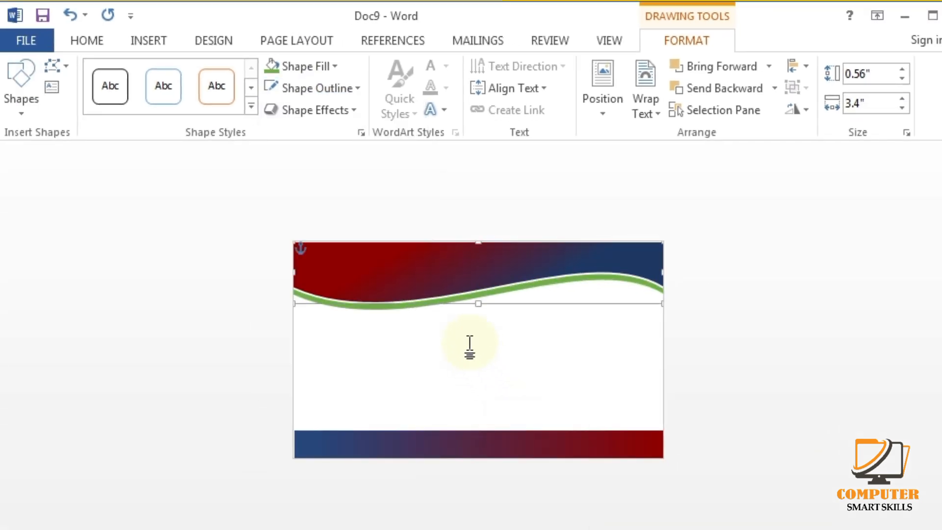
Nudge the green wave slightly right and edit its points to reshape the curve's lower-left end beneath the header wave
{"action": "left_click", "coordinate": [414, 308]}
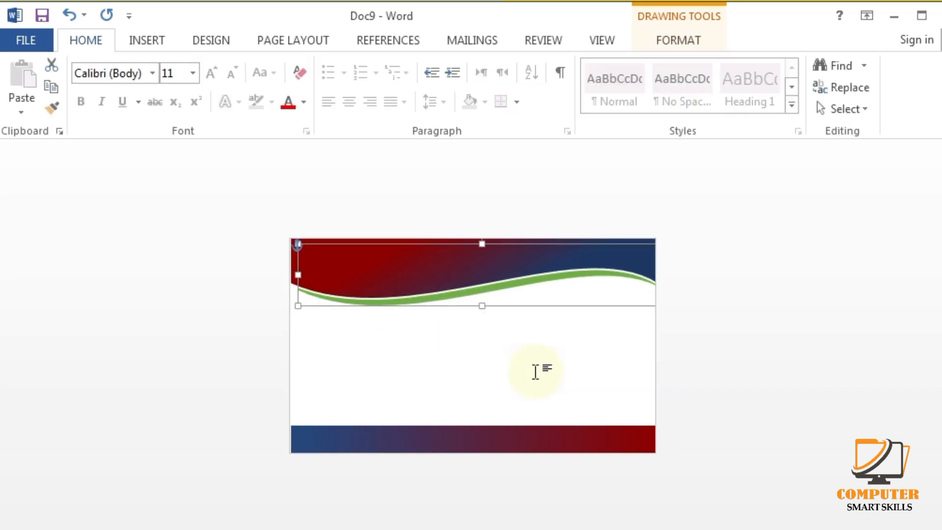
{"action": "key", "text": "Right"}
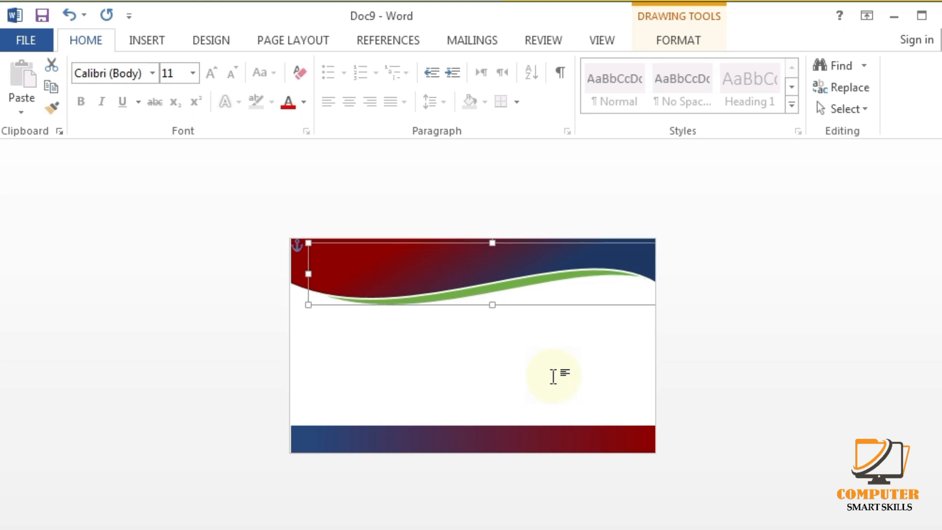
{"action": "right_click", "coordinate": [512, 306]}
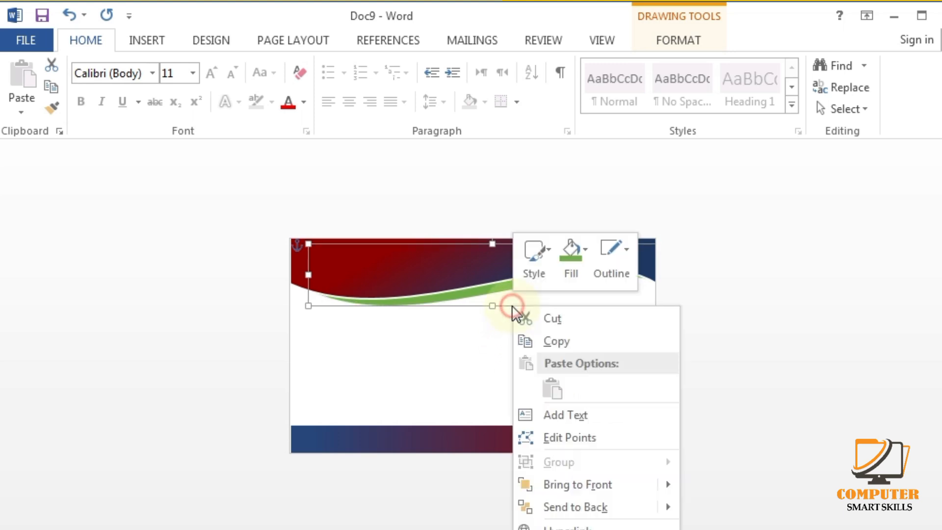
{"action": "left_click", "coordinate": [550, 436]}
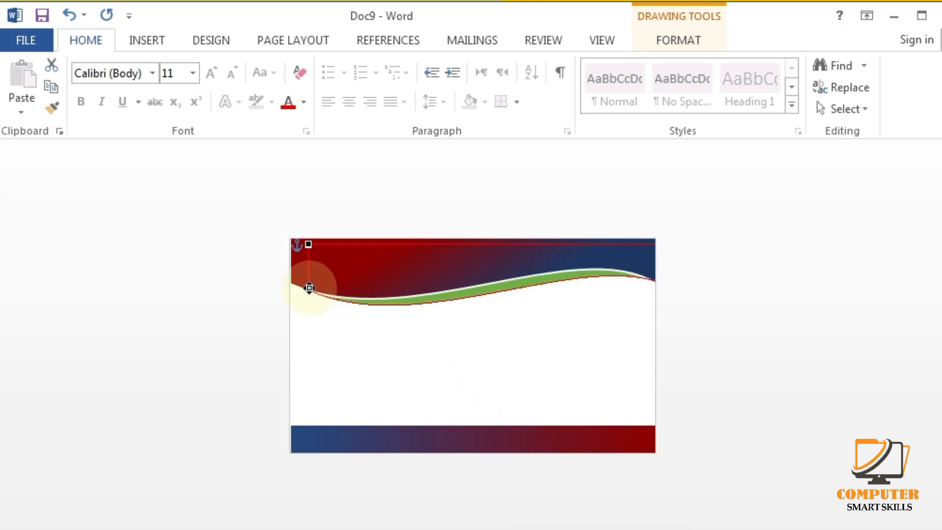
{"action": "left_click_drag", "start_coordinate": [425, 342], "coordinate": [422, 349]}
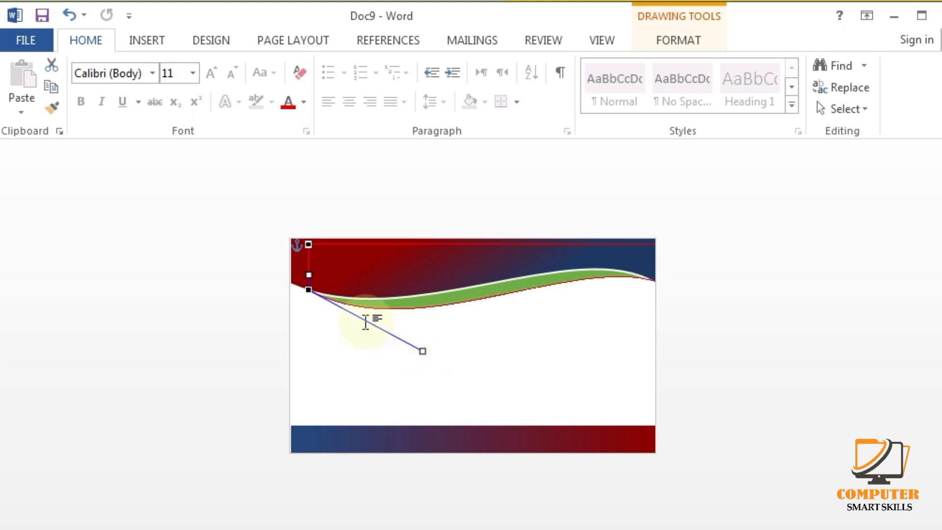
{"action": "left_click_drag", "start_coordinate": [307, 289], "coordinate": [306, 287]}
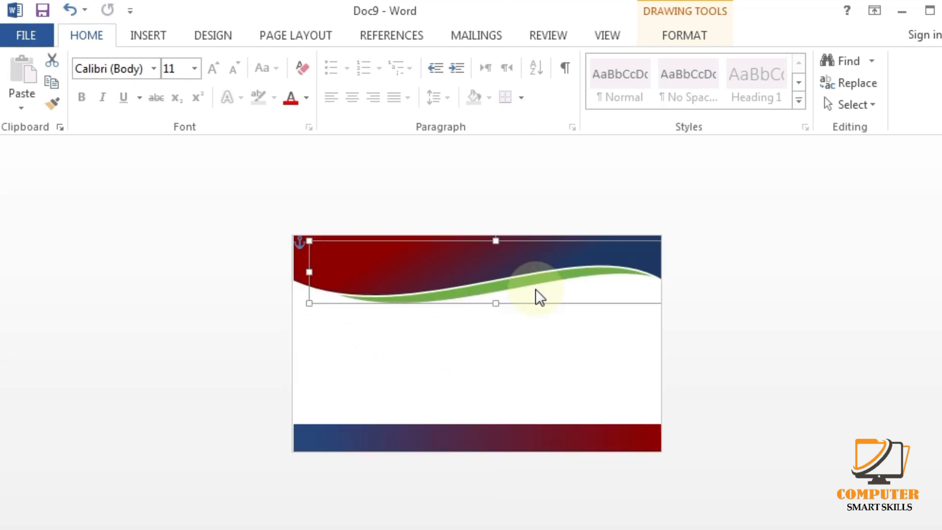
Nudge the green wave down and adjust it sideways so a thicker green band shows beneath the header wave
{"action": "key", "text": "Right"}
{"action": "key", "text": "Right"}
{"action": "key", "text": "Right"}
{"action": "key", "text": "Right"}
{"action": "key", "text": "Right"}
{"action": "key", "text": "Down"}
{"action": "key", "text": "Down"}
{"action": "key", "text": "Down"}
{"action": "key", "text": "Down"}
{"action": "key", "text": "Down"}
{"action": "key", "text": "Down"}
{"action": "key", "text": "Down"}
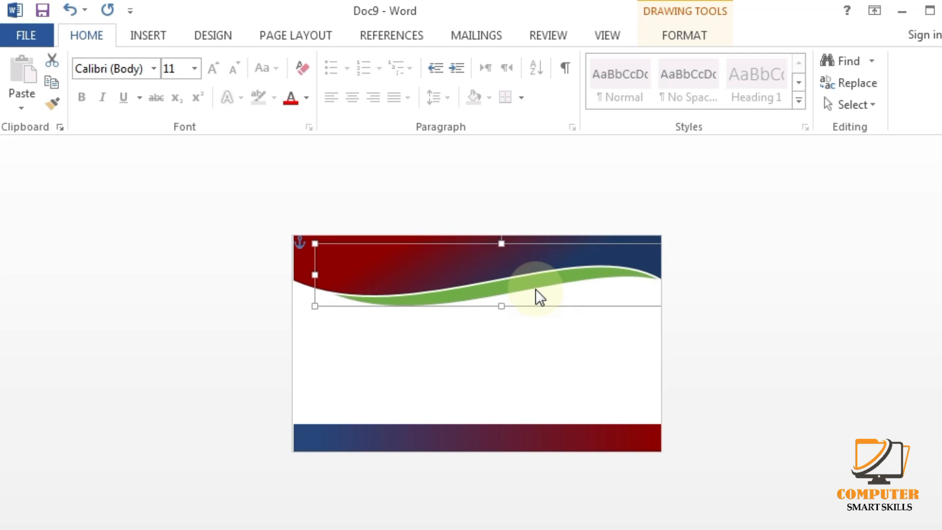
{"action": "key", "text": "Up"}
{"action": "key", "text": "Up"}
{"action": "key", "text": "Left"}
{"action": "key", "text": "Left"}
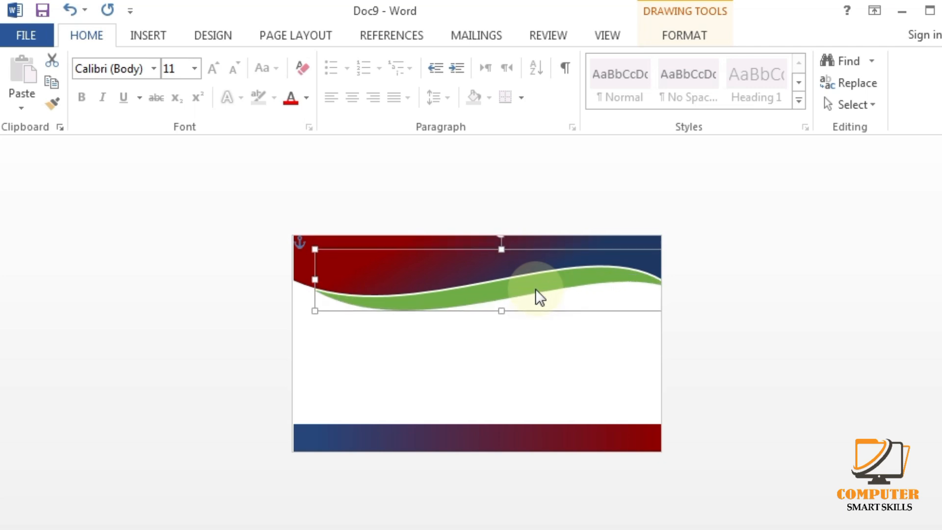
{"action": "key", "text": "Left"}
{"action": "key", "text": "Left"}
{"action": "key", "text": "Left"}
{"action": "key", "text": "Left"}
{"action": "key", "text": "Left"}
{"action": "key", "text": "Up"}
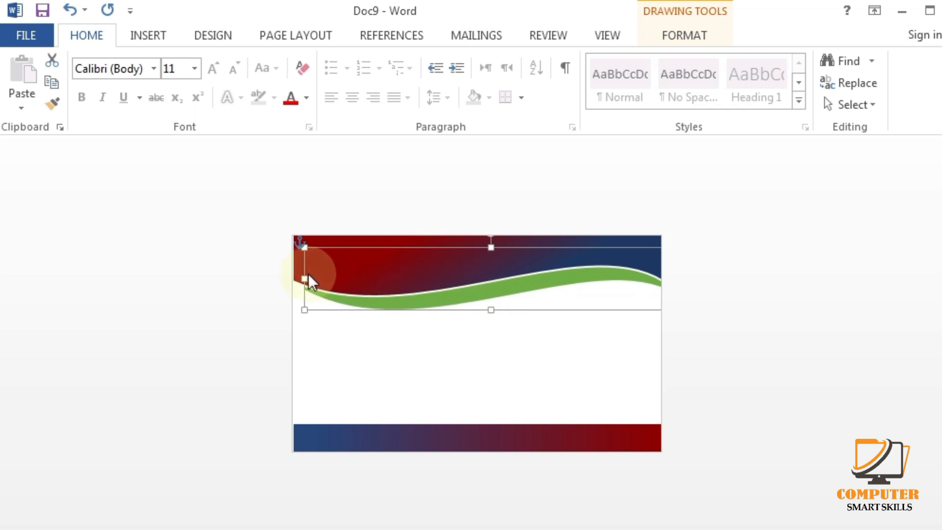
Narrow the green wave slightly from its left side and nudge it up so the band tapers beneath the header wave
{"action": "mouse_move", "coordinate": [303, 278]}
{"action": "left_mouse_down"}
{"action": "mouse_move", "coordinate": [326, 276]}
{"action": "mouse_move", "coordinate": [315, 275]}
{"action": "left_mouse_up"}
{"action": "key", "text": "Down"}
{"action": "key", "text": "Up"}
{"action": "key", "text": "Up"}
{"action": "key", "text": "Up"}
{"action": "key", "text": "Up"}
{"action": "key", "text": "Up"}
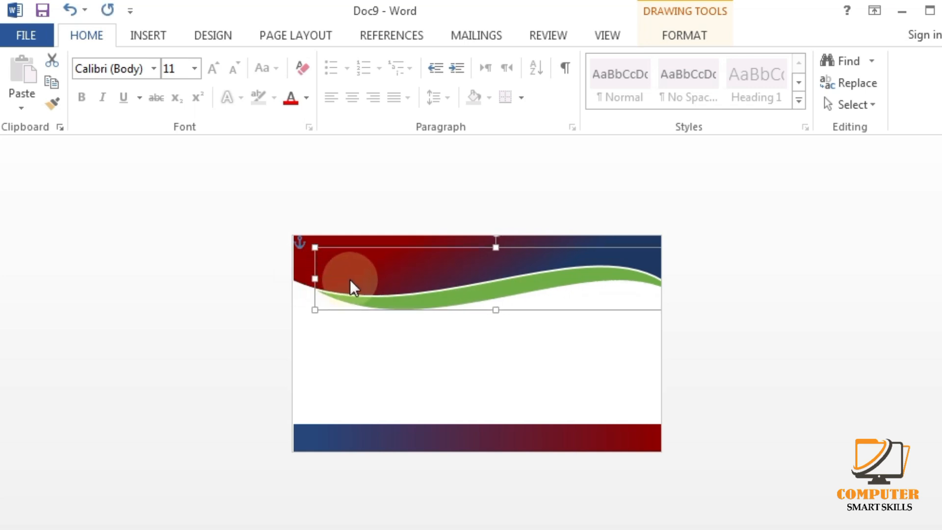
{"action": "key", "text": "Up"}
{"action": "key", "text": "Down"}
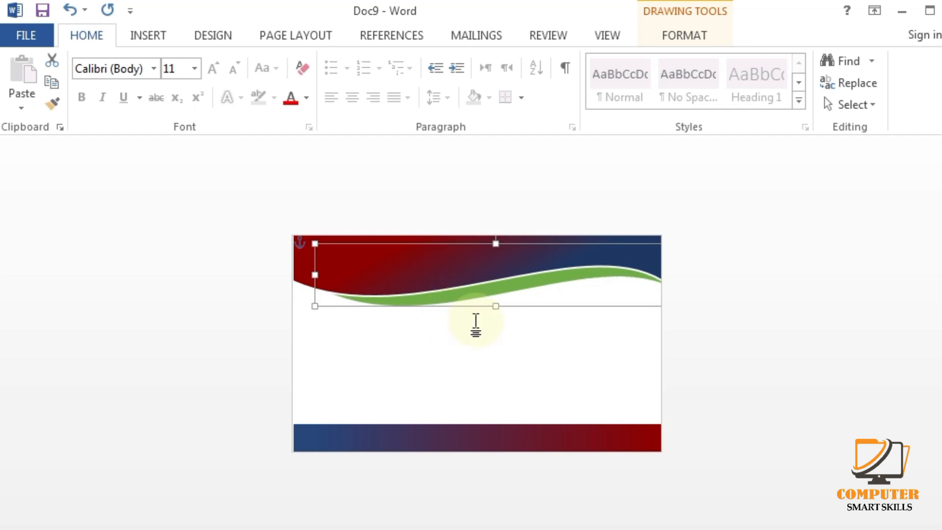
{"action": "key", "text": "Up"}
{"action": "left_click", "coordinate": [750, 317]}
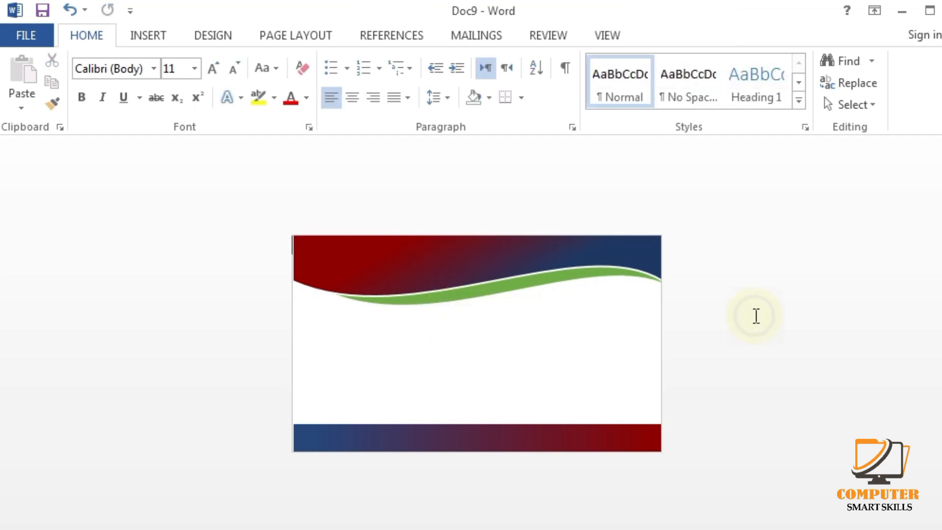
Draw a circle of about 0.4 inch over the left end of the red header area
{"action": "left_click", "coordinate": [161, 36]}
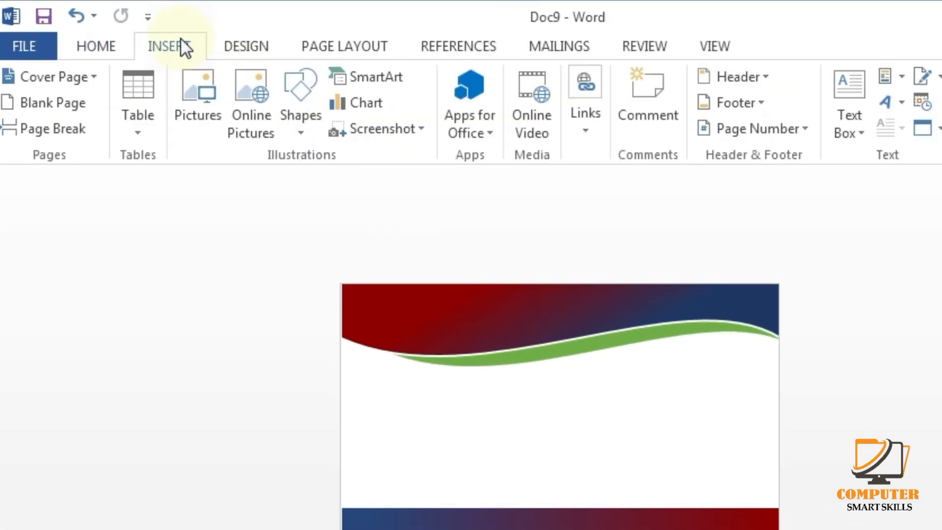
{"action": "left_click", "coordinate": [304, 85]}
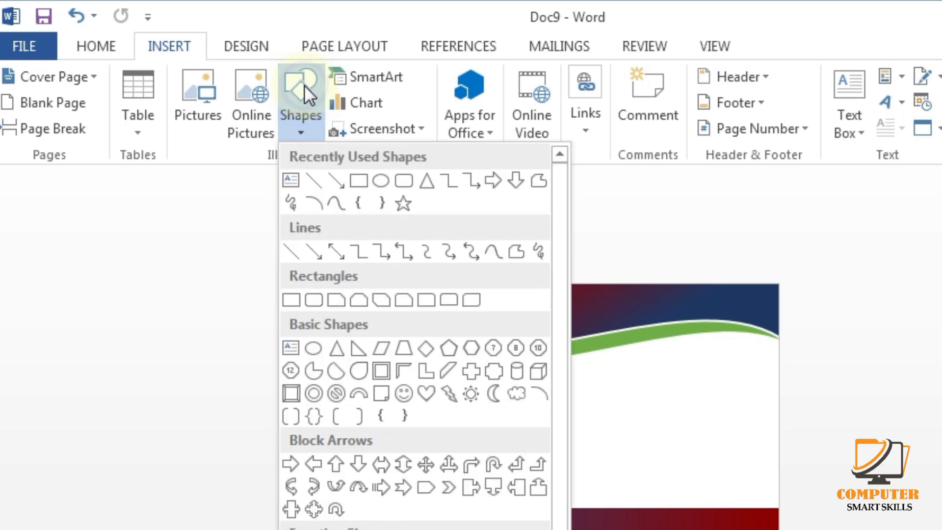
{"action": "left_click", "coordinate": [383, 181]}
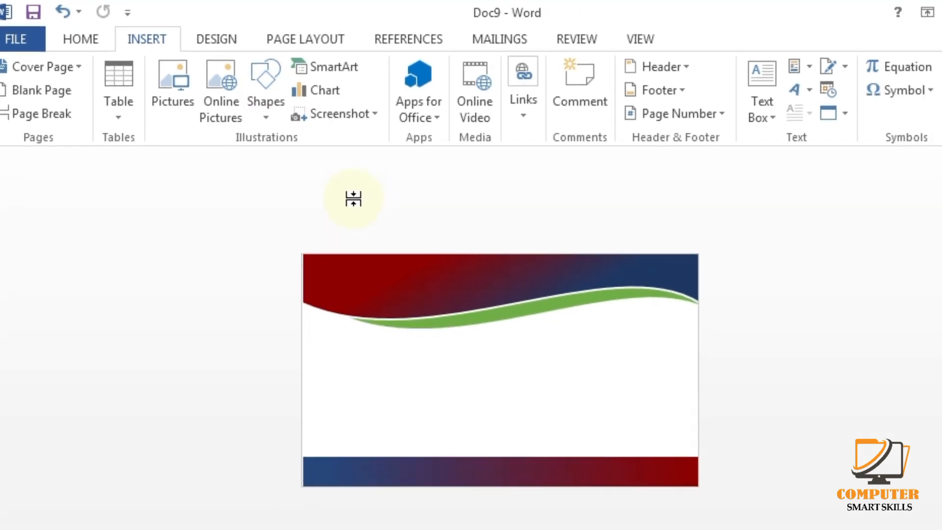
{"action": "mouse_move", "coordinate": [324, 268]}
{"action": "left_mouse_down"}
{"action": "mouse_move", "coordinate": [372, 316]}
{"action": "mouse_move", "coordinate": [345, 290]}
{"action": "left_mouse_up"}
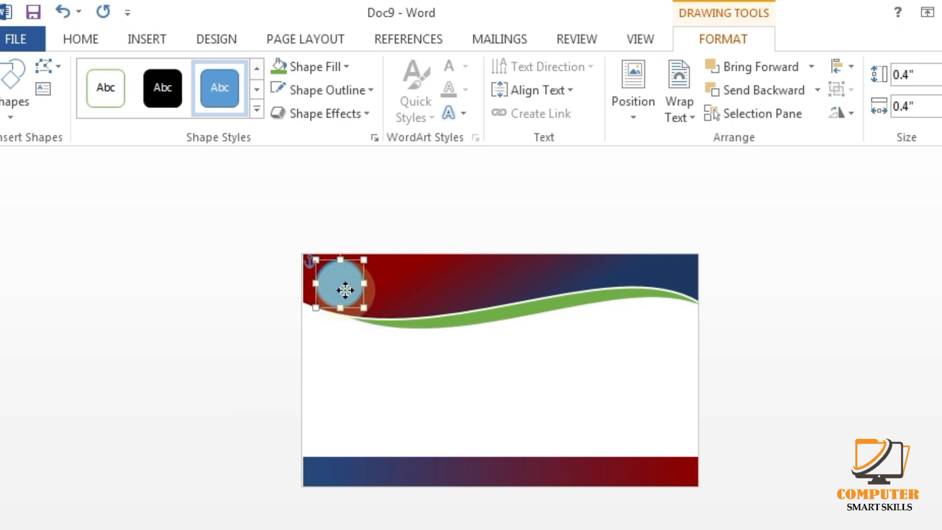
Fill the header circle with white and give it a black outline
{"action": "left_click", "coordinate": [318, 67]}
{"action": "left_click", "coordinate": [282, 112]}
{"action": "left_click", "coordinate": [305, 89]}
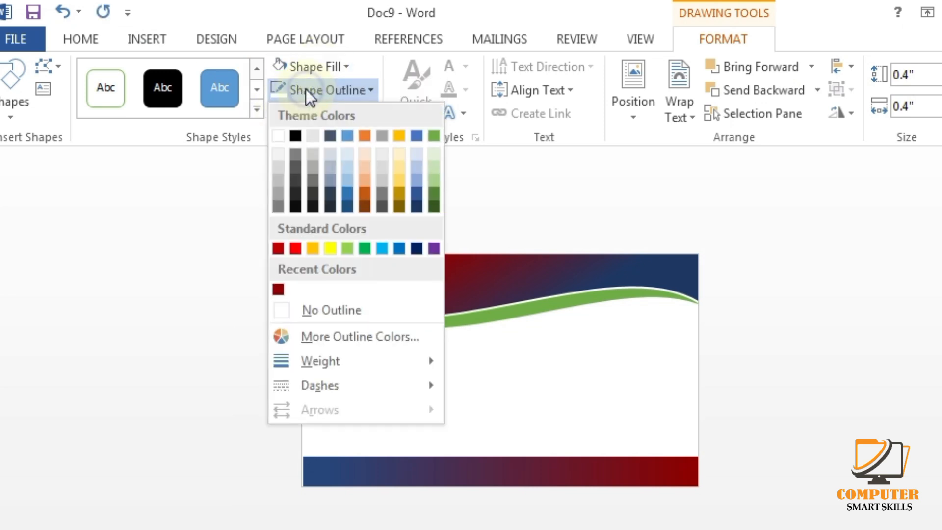
{"action": "left_click", "coordinate": [297, 134]}
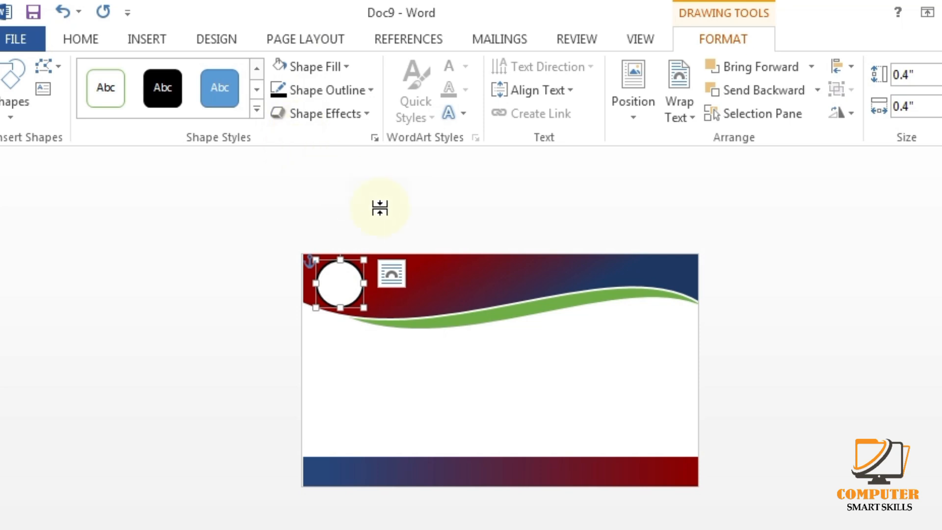
{"action": "left_click", "coordinate": [453, 293]}
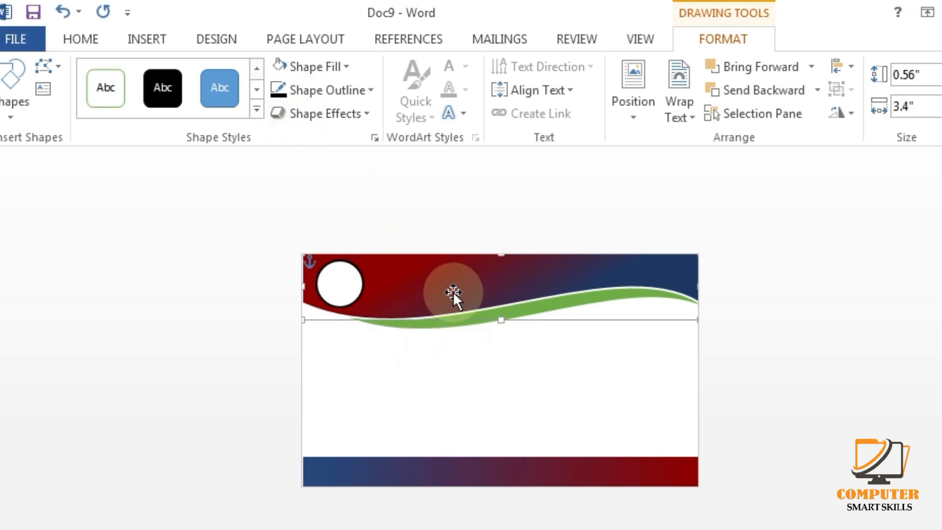
{"action": "left_click", "coordinate": [803, 394]}
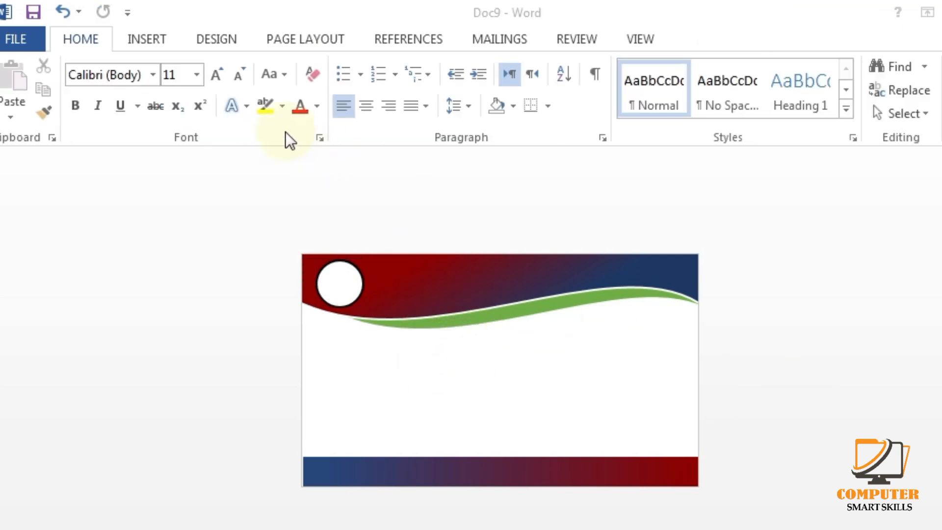
Insert WordArt in the plain black style and move its box into the white area below the waves
{"action": "left_click", "coordinate": [147, 39]}
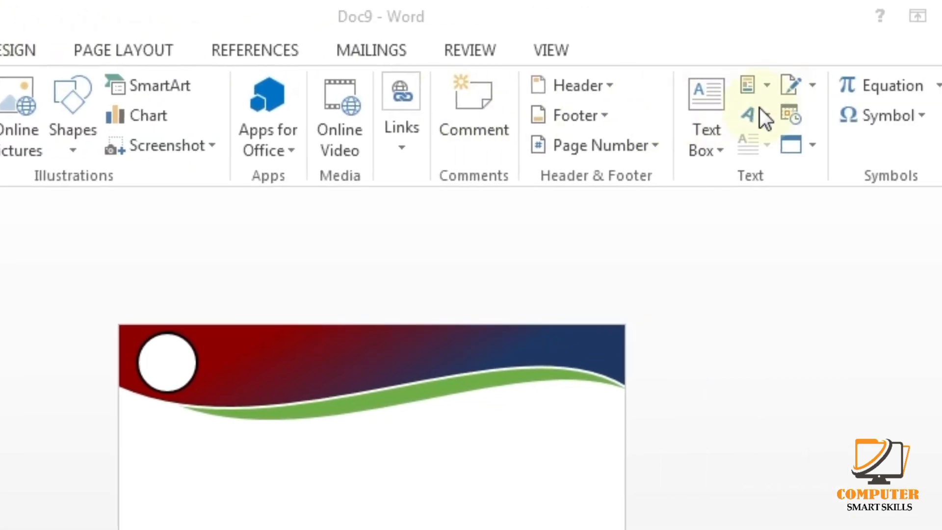
{"action": "left_click", "coordinate": [752, 114]}
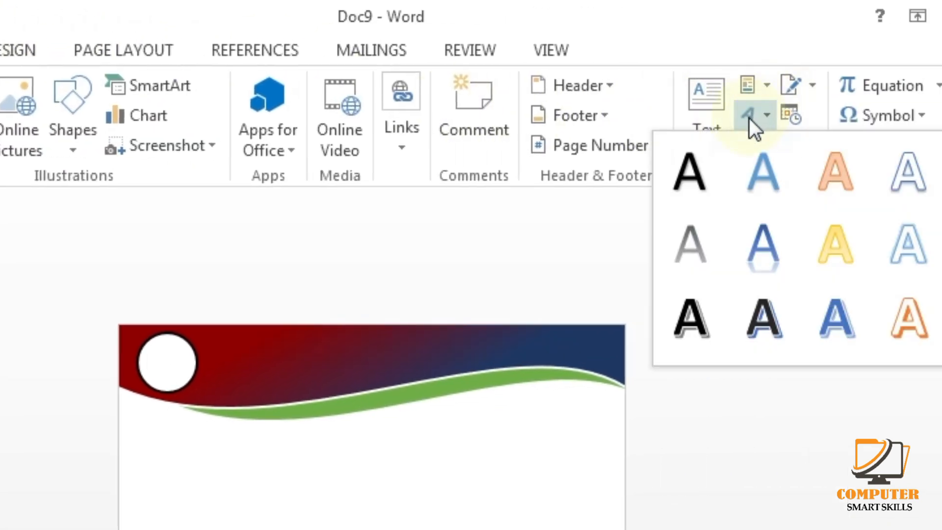
{"action": "left_click", "coordinate": [696, 160]}
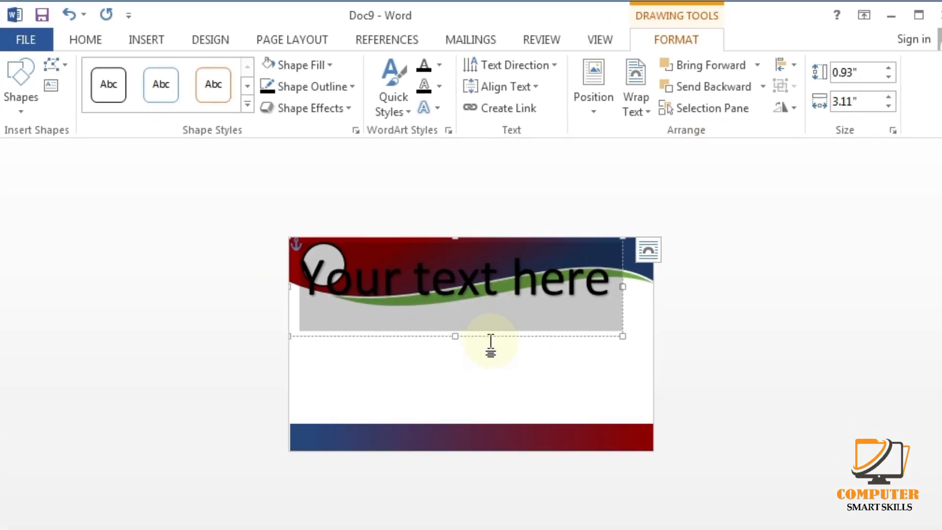
{"action": "left_click_drag", "start_coordinate": [493, 338], "coordinate": [517, 383]}
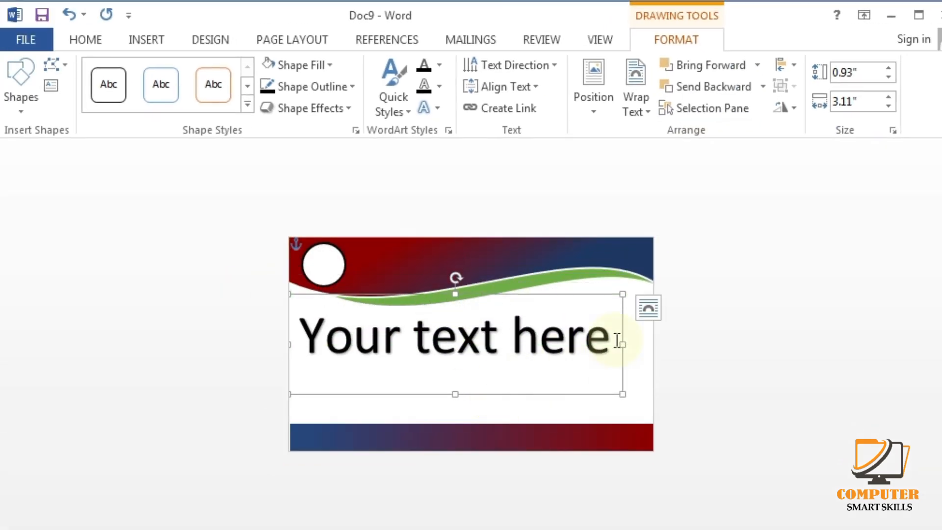
Replace the WordArt placeholder with "Tipe Your School Name" in the No Spacing style and shift its box slightly down and right
{"action": "left_click_drag", "start_coordinate": [615, 339], "coordinate": [313, 343]}
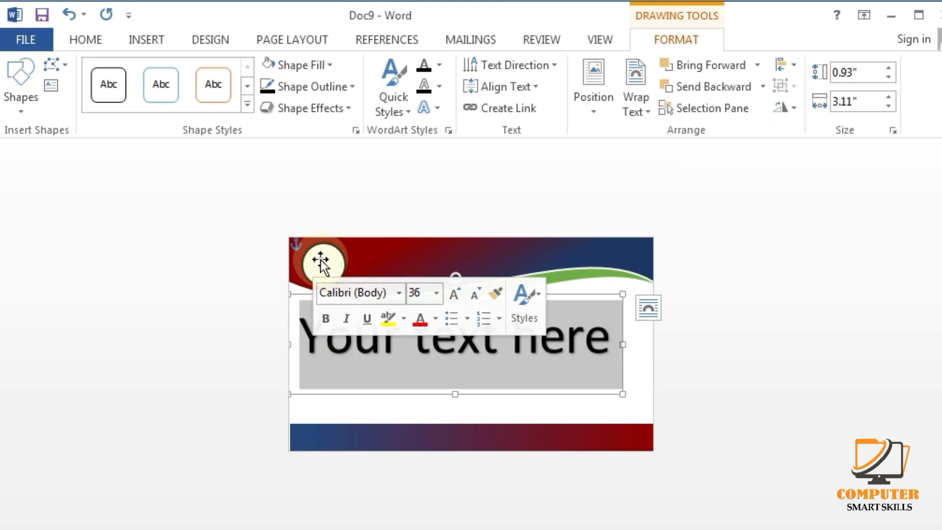
{"action": "key", "text": "Delete"}
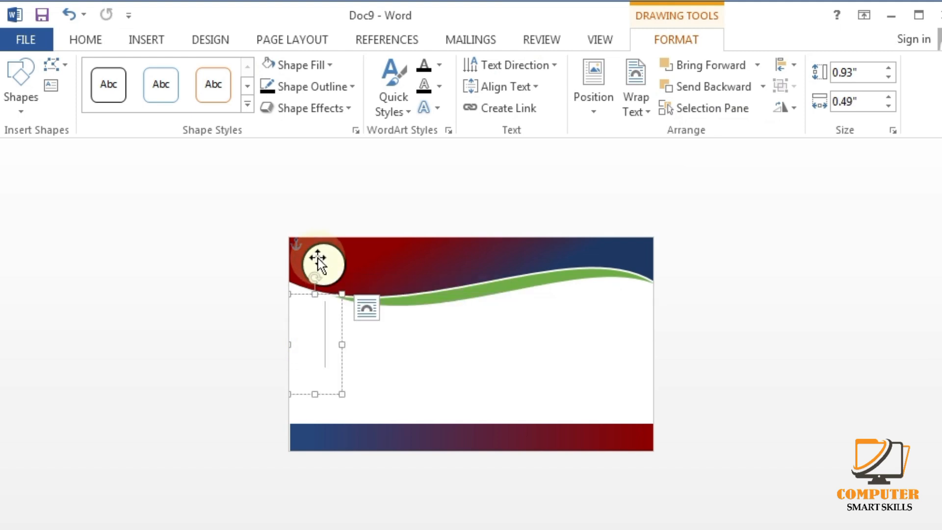
{"action": "left_click", "coordinate": [86, 39]}
{"action": "left_click", "coordinate": [689, 81]}
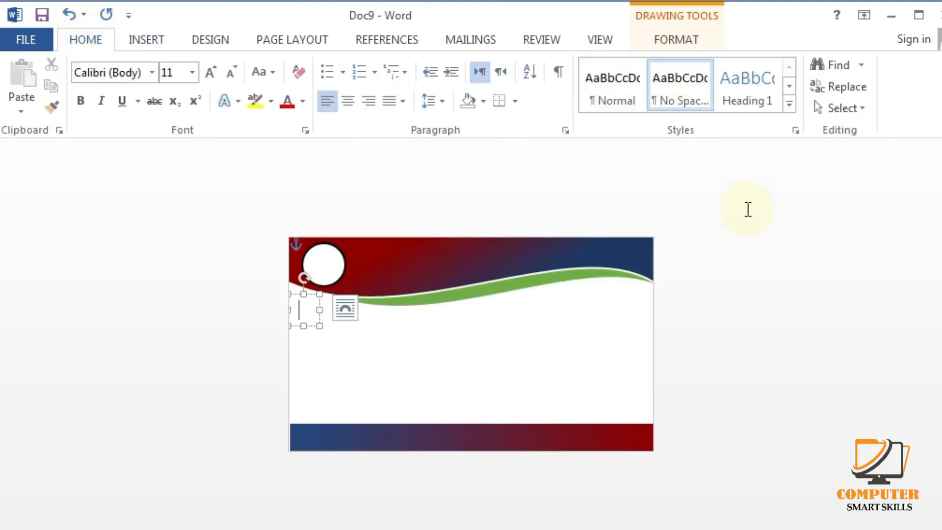
{"action": "left_click_drag", "start_coordinate": [308, 328], "coordinate": [339, 359]}
{"action": "type", "text": "Tipe Your School Name"}
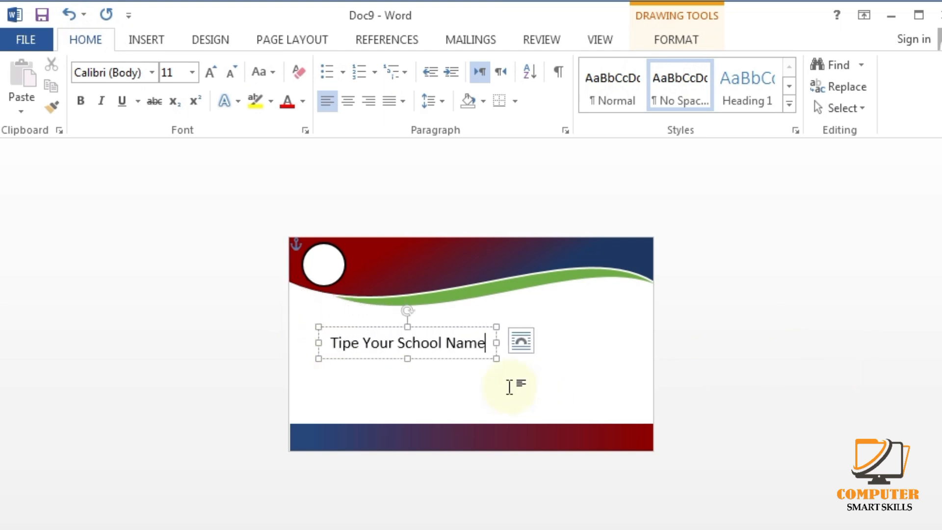
Set the school name text in Arial Black and move its box onto the header beside the circle
{"action": "left_click_drag", "start_coordinate": [487, 344], "coordinate": [288, 348]}
{"action": "left_click", "coordinate": [152, 72]}
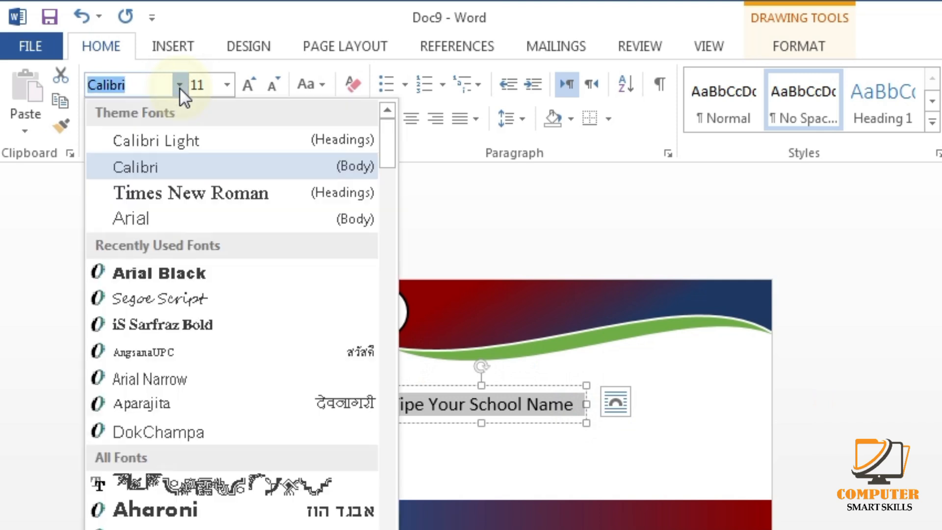
{"action": "left_click", "coordinate": [158, 271]}
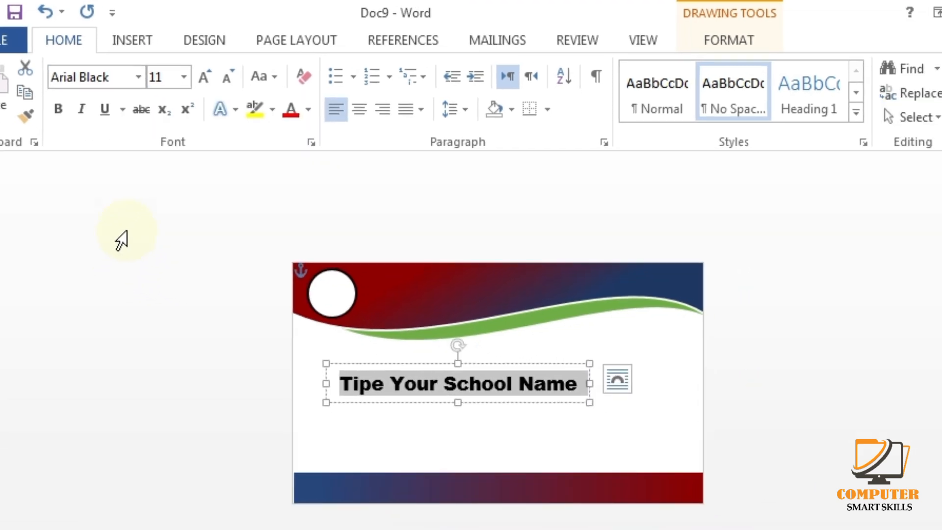
{"action": "left_click_drag", "start_coordinate": [412, 364], "coordinate": [446, 259]}
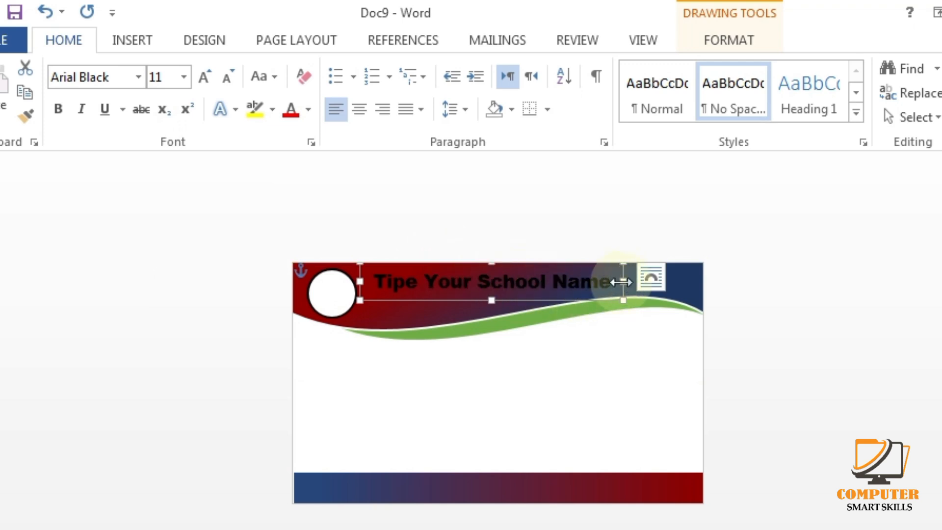
Change the font color of the school name text in the header to white
{"action": "left_click_drag", "start_coordinate": [611, 282], "coordinate": [372, 284]}
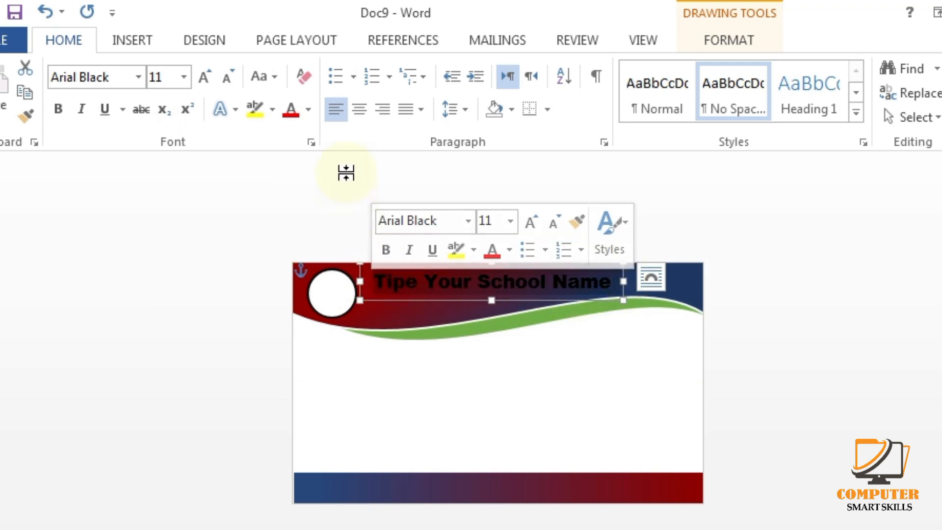
{"action": "left_click", "coordinate": [308, 111]}
{"action": "left_click", "coordinate": [294, 183]}
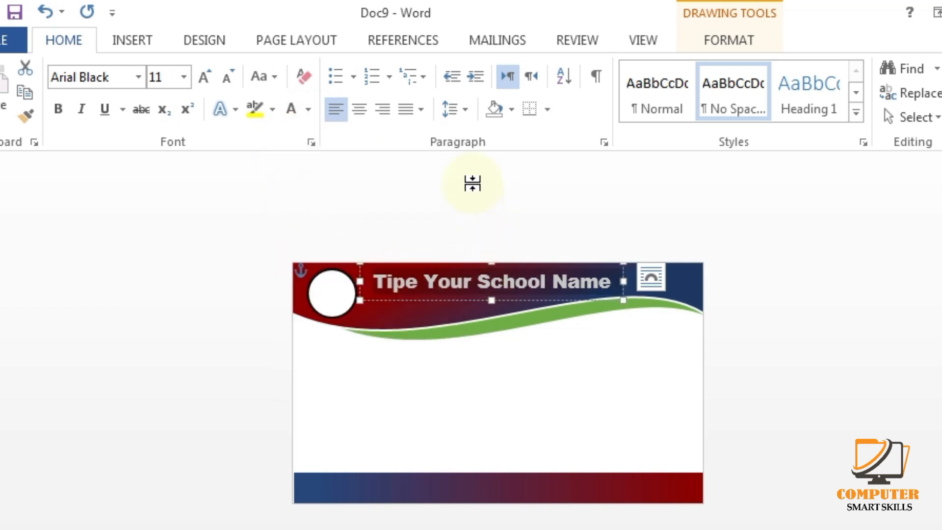
Apply a straight Transform text effect to the school name so the lettering stretches to fit its box
{"action": "left_click", "coordinate": [705, 44]}
{"action": "left_click", "coordinate": [450, 118]}
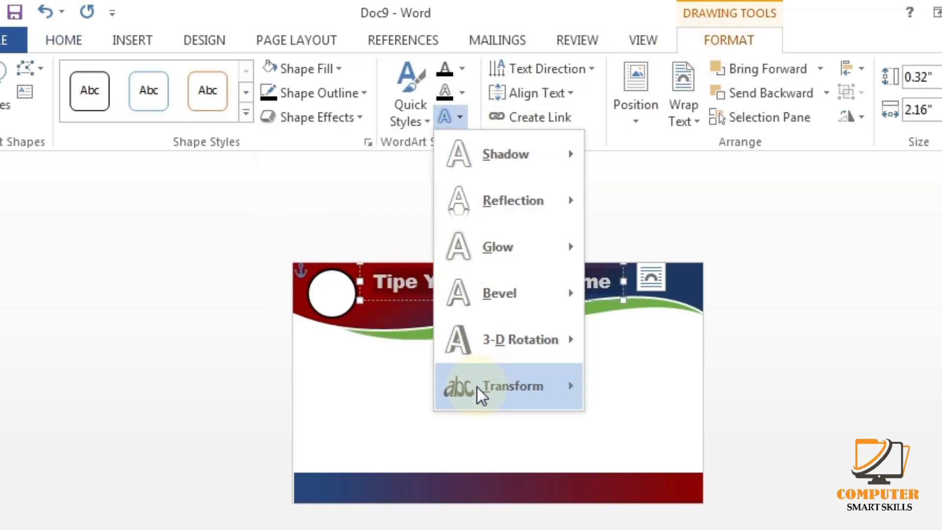
{"action": "mouse_move", "coordinate": [479, 387]}
{"action": "left_click", "coordinate": [606, 423]}
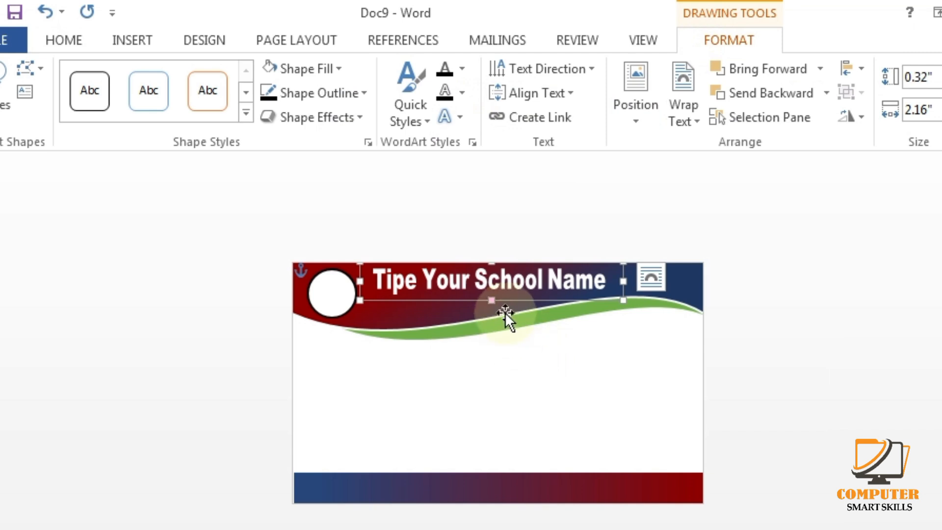
Nudge the school name box down in the header and resize it to 0.3" high by 2.79" wide
{"action": "key", "text": "Down"}
{"action": "key", "text": "Down"}
{"action": "key", "text": "Down"}
{"action": "key", "text": "Down"}
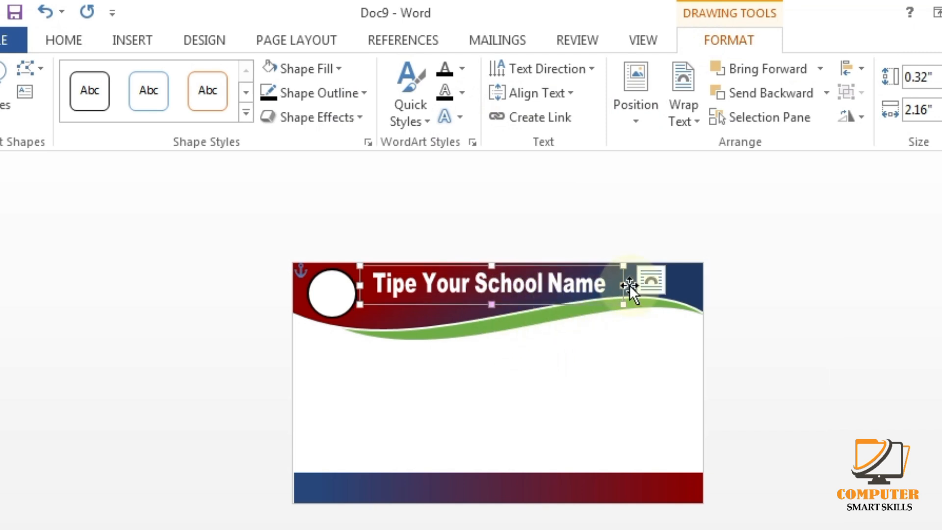
{"action": "left_click_drag", "start_coordinate": [624, 286], "coordinate": [703, 282]}
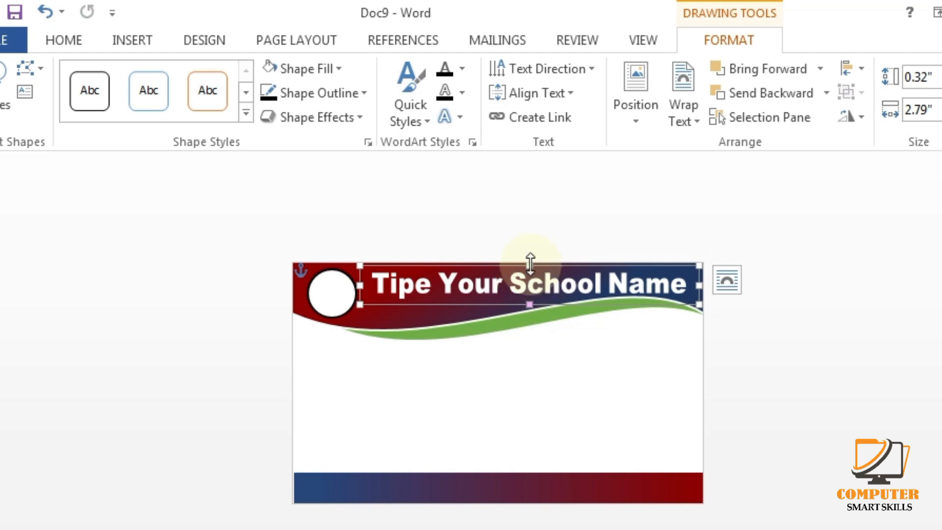
{"action": "left_click_drag", "start_coordinate": [531, 265], "coordinate": [531, 268]}
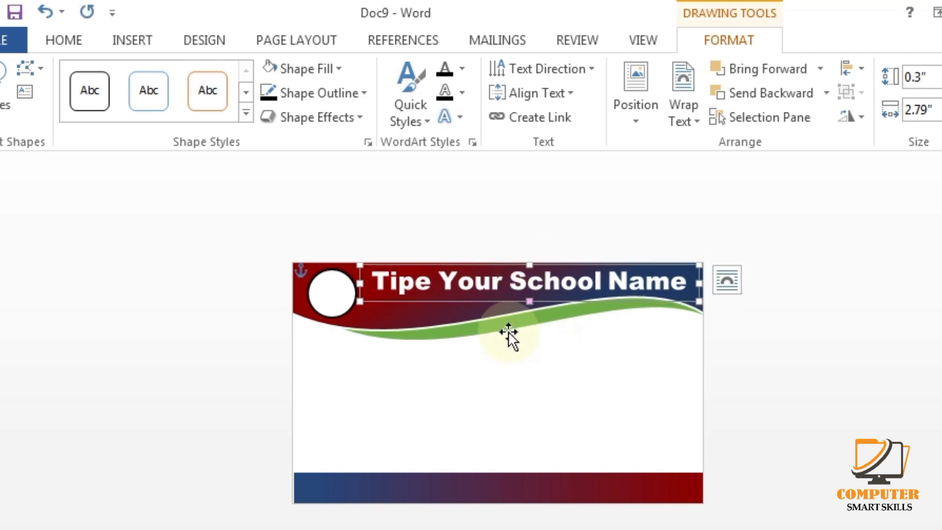
{"action": "left_click", "coordinate": [579, 359]}
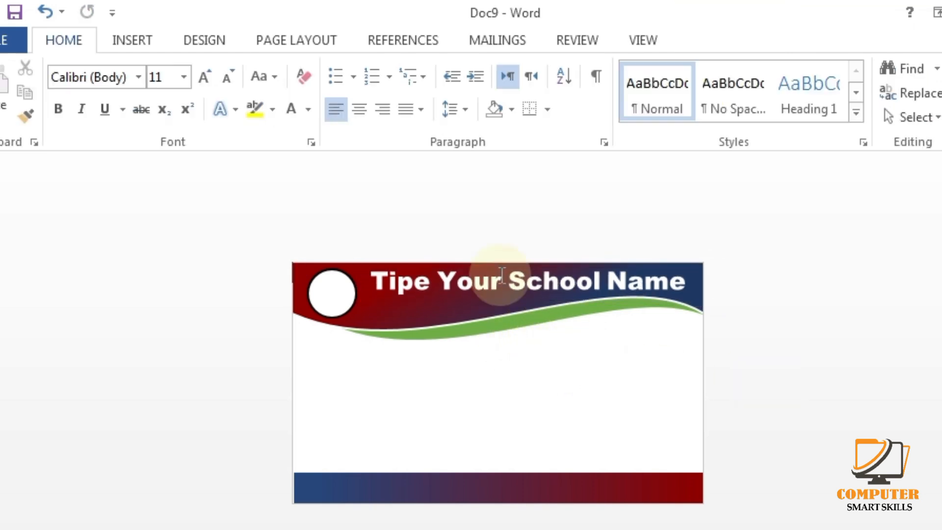
Duplicate the school name box just below the original and replace the copy's text with "Address Type Here"
{"action": "left_click", "coordinate": [490, 297]}
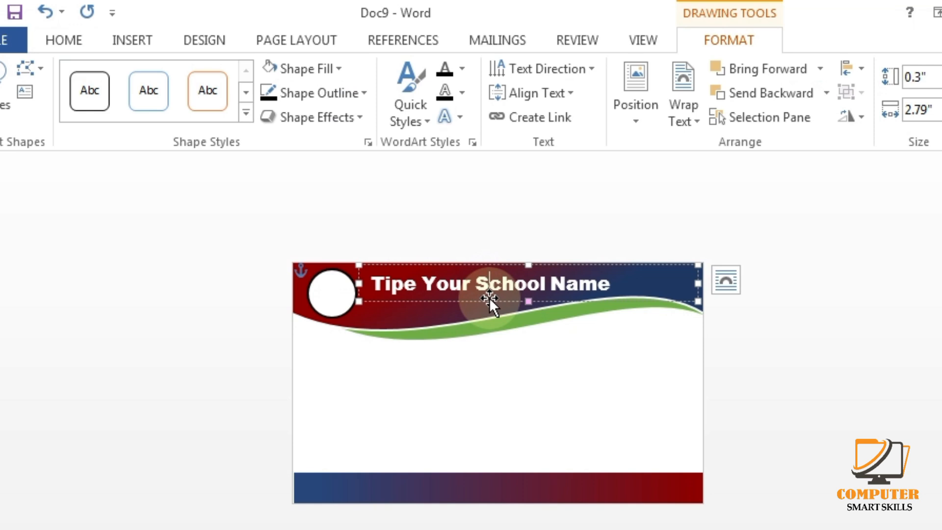
{"action": "left_click_drag", "start_coordinate": [490, 298], "coordinate": [479, 326]}
{"action": "left_click_drag", "start_coordinate": [623, 316], "coordinate": [320, 324]}
{"action": "type", "text": "Addres"}
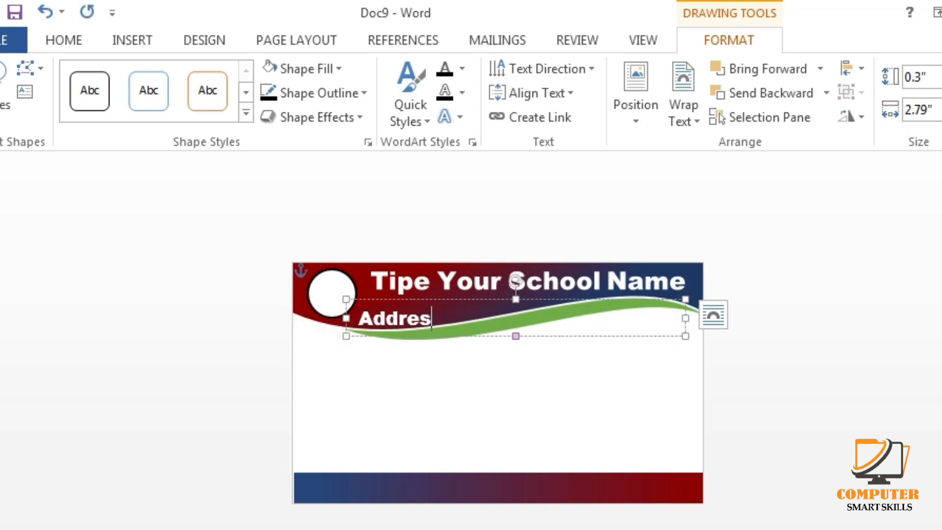
{"action": "type", "text": "s Type Here"}
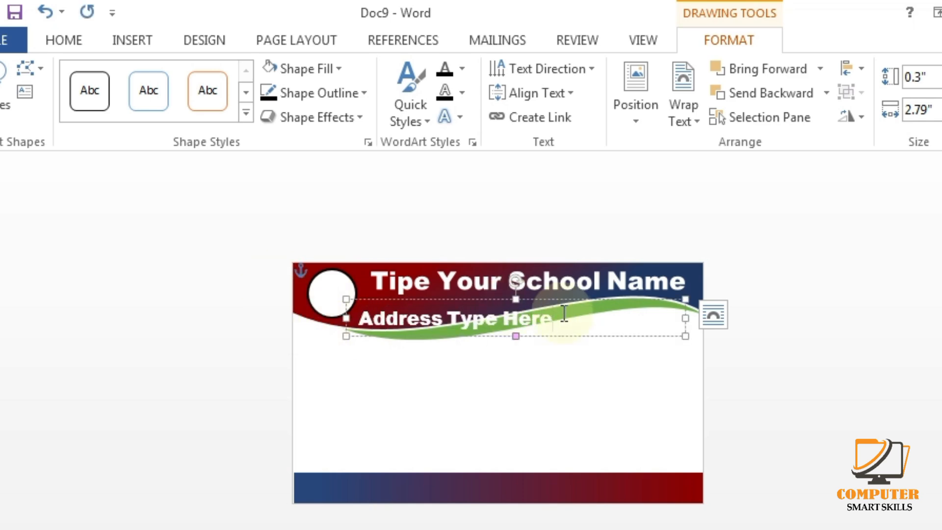
Change the font of the "Address Type Here" text to Times New Roman
{"action": "left_click_drag", "start_coordinate": [564, 314], "coordinate": [351, 324]}
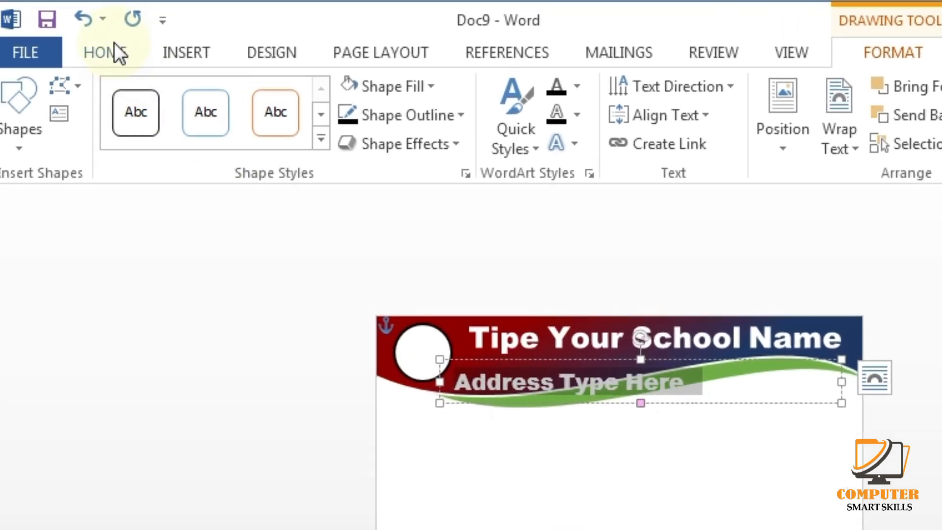
{"action": "left_click", "coordinate": [114, 42]}
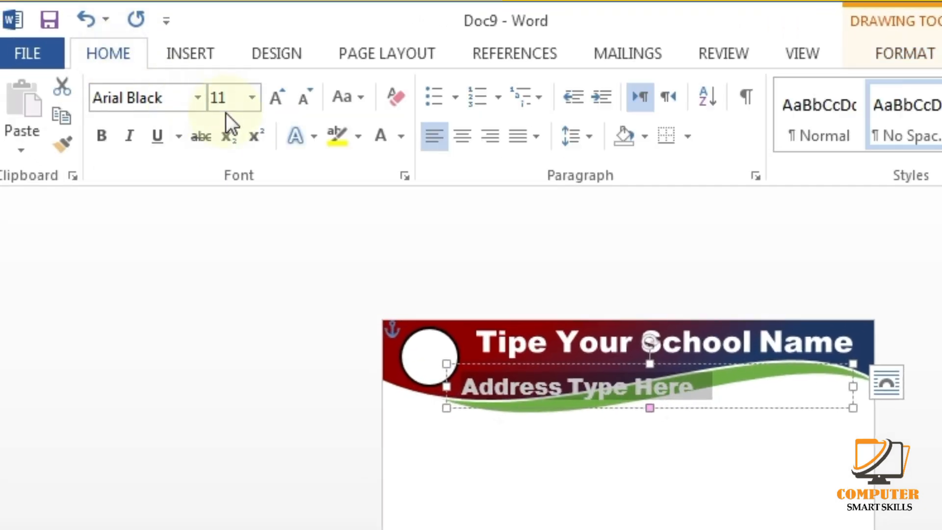
{"action": "left_click", "coordinate": [201, 97]}
{"action": "left_click", "coordinate": [209, 218]}
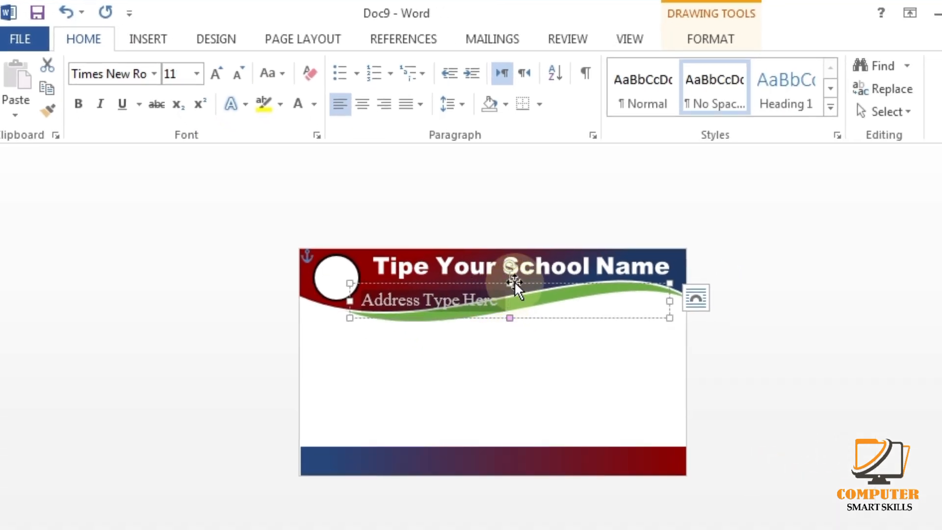
Move the address box up beneath the school name and reduce its text to font size 8
{"action": "left_click_drag", "start_coordinate": [663, 363], "coordinate": [682, 350]}
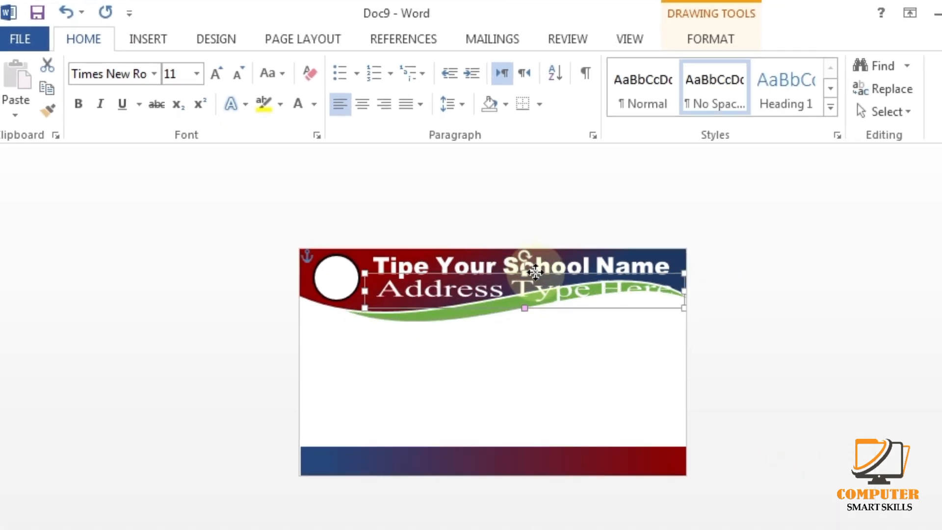
{"action": "left_click_drag", "start_coordinate": [677, 293], "coordinate": [479, 296]}
{"action": "left_click", "coordinate": [237, 75]}
{"action": "left_click", "coordinate": [237, 74]}
{"action": "left_click", "coordinate": [237, 75]}
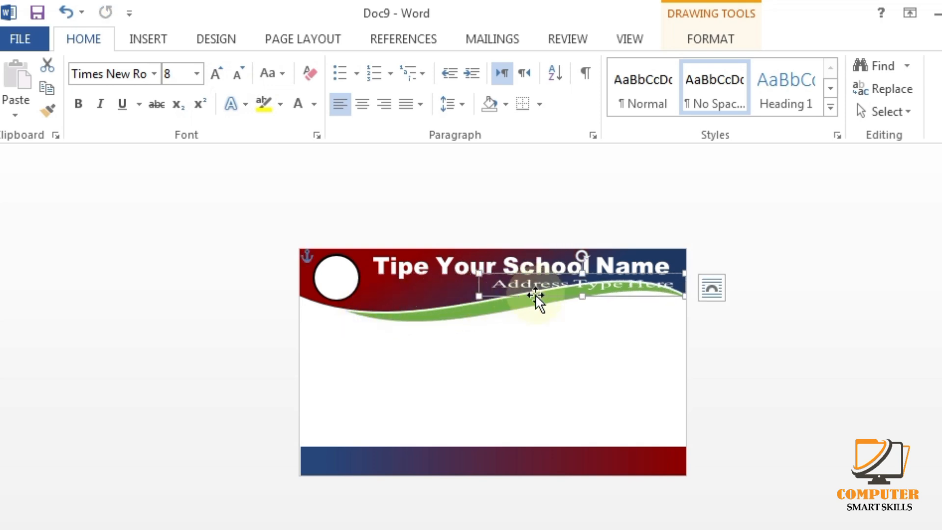
Align the address box under the start of the school name, resize it to fit the header, and make its text bold
{"action": "left_click_drag", "start_coordinate": [536, 296], "coordinate": [397, 296]}
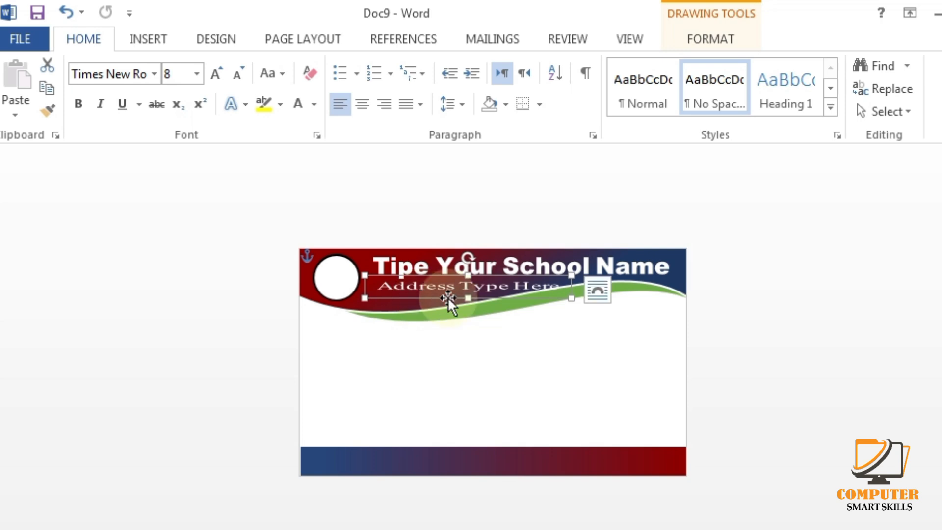
{"action": "left_click_drag", "start_coordinate": [468, 298], "coordinate": [467, 308]}
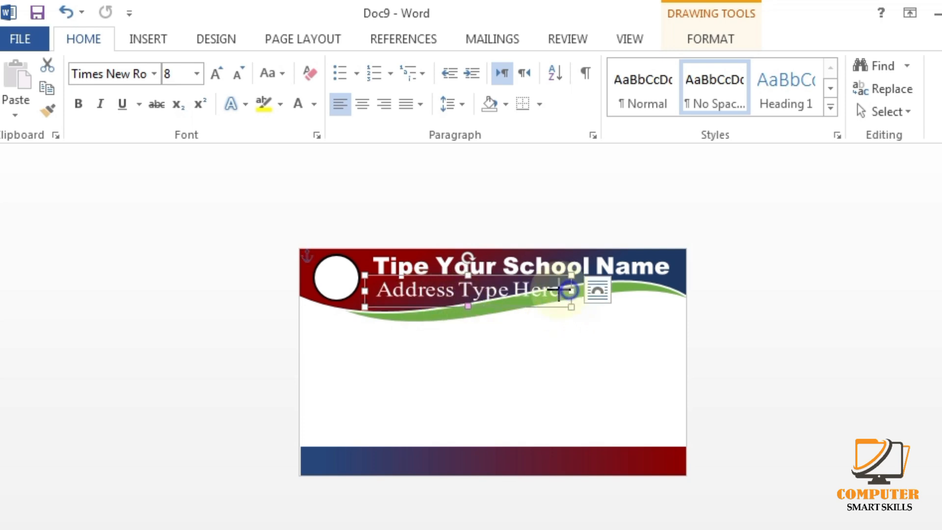
{"action": "left_click_drag", "start_coordinate": [571, 291], "coordinate": [519, 292]}
{"action": "left_click_drag", "start_coordinate": [442, 275], "coordinate": [411, 290]}
{"action": "left_click", "coordinate": [81, 104]}
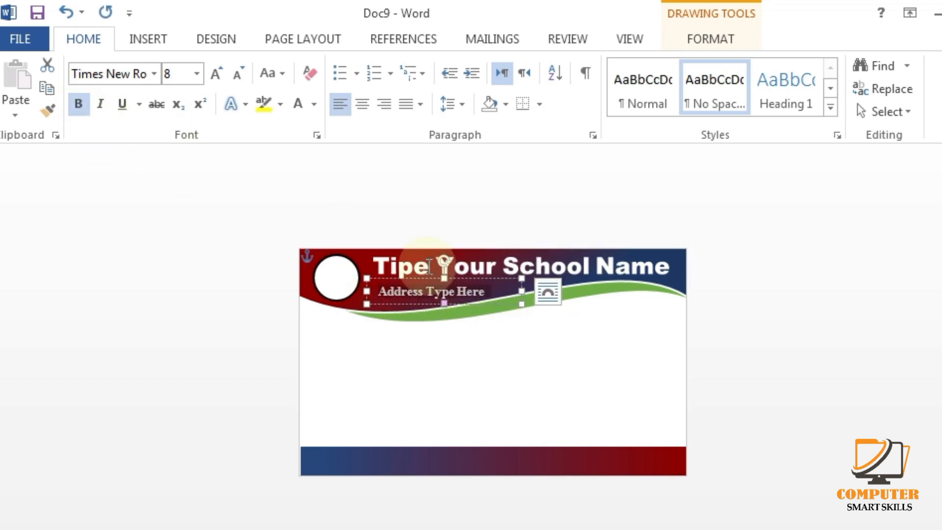
{"action": "left_click", "coordinate": [534, 340]}
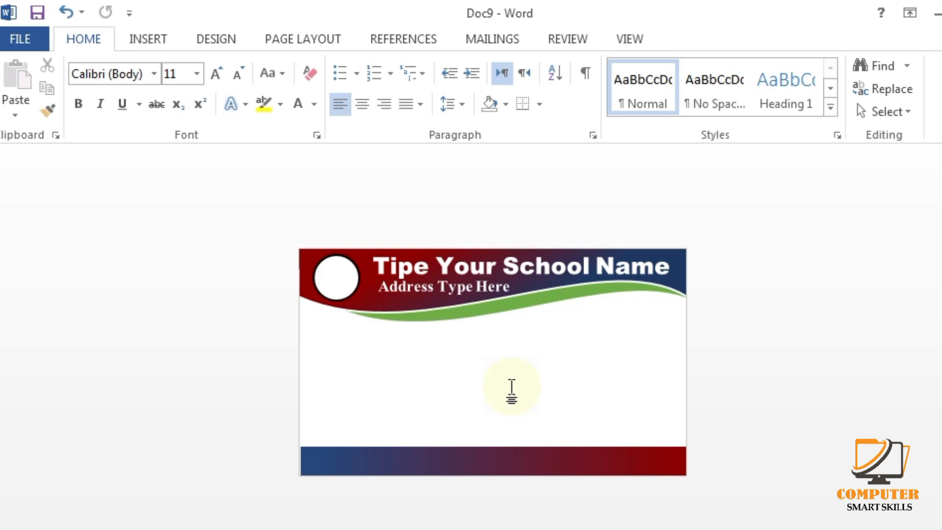
Draw a parallelogram 0.23" high and 1.13" wide just below the right part of the green wave
{"action": "left_click", "coordinate": [148, 39]}
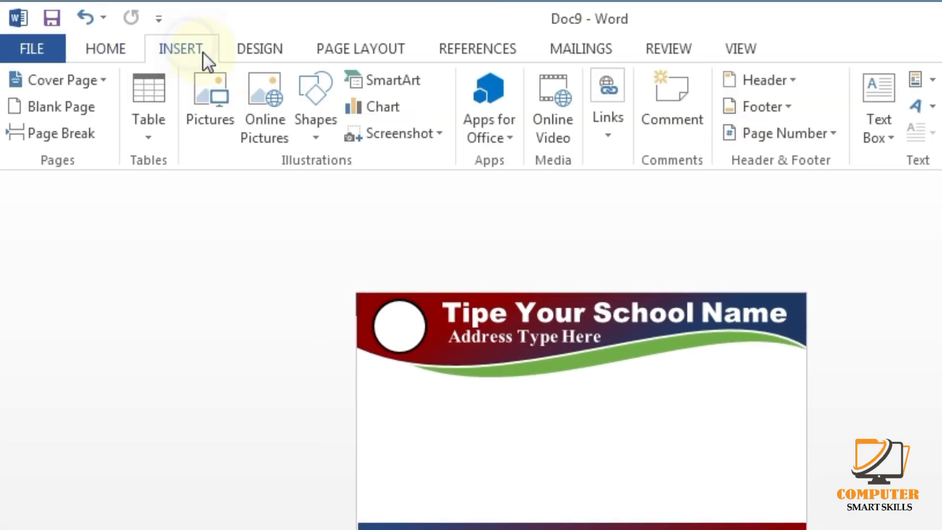
{"action": "left_click", "coordinate": [311, 83]}
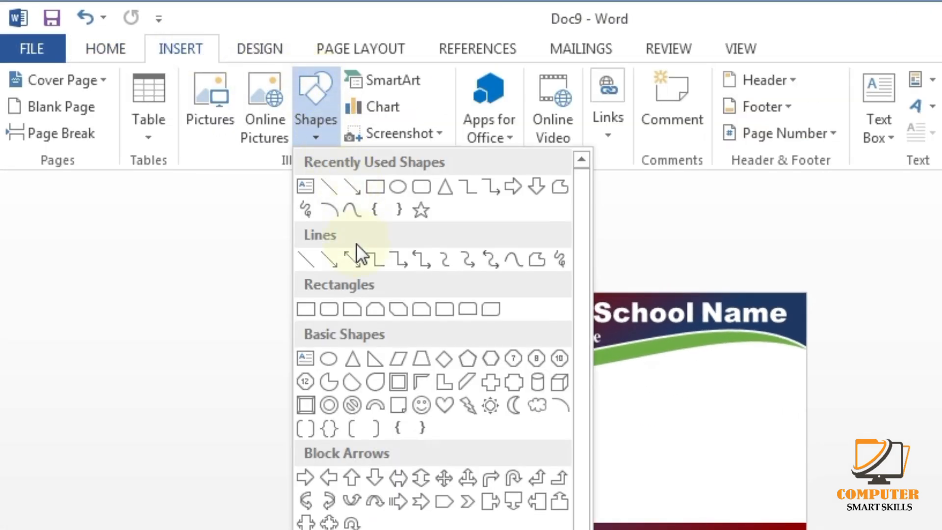
{"action": "left_click", "coordinate": [398, 354]}
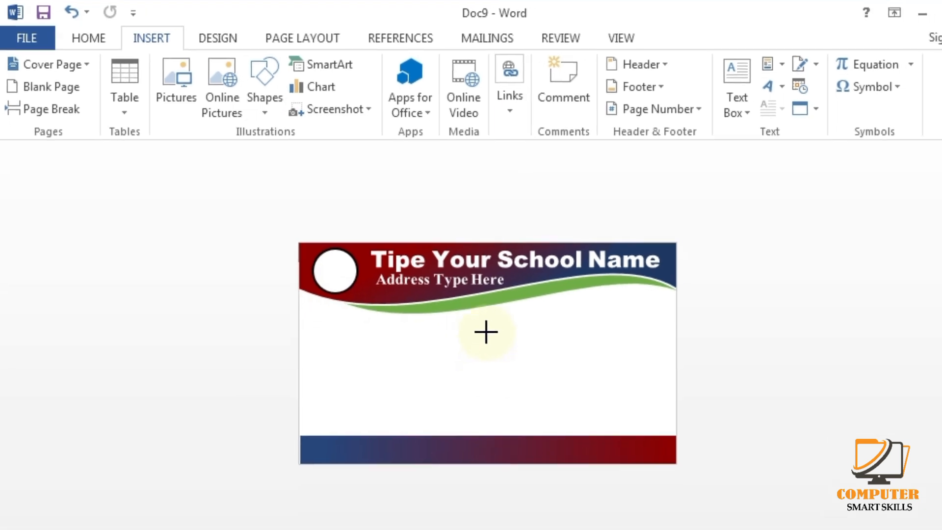
{"action": "left_click_drag", "start_coordinate": [580, 397], "coordinate": [721, 423]}
{"action": "left_click_drag", "start_coordinate": [604, 353], "coordinate": [592, 313]}
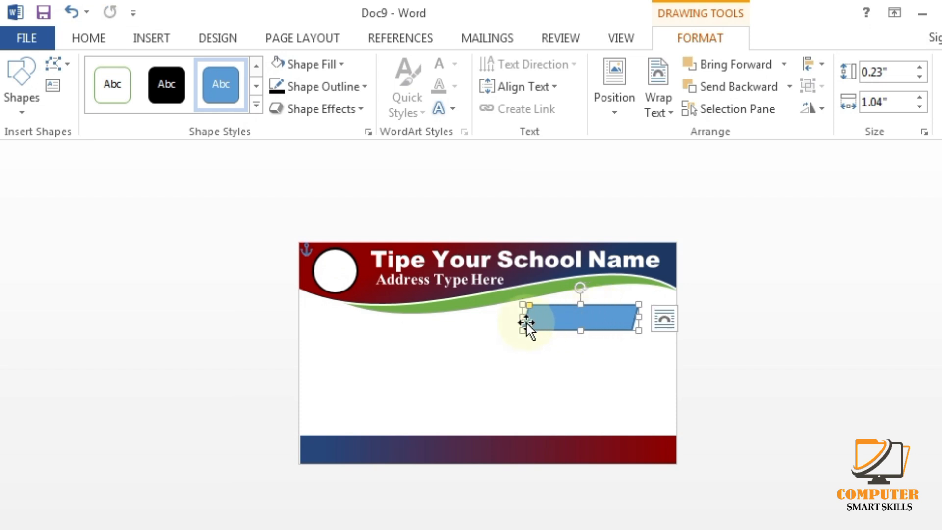
{"action": "left_click_drag", "start_coordinate": [522, 318], "coordinate": [512, 318]}
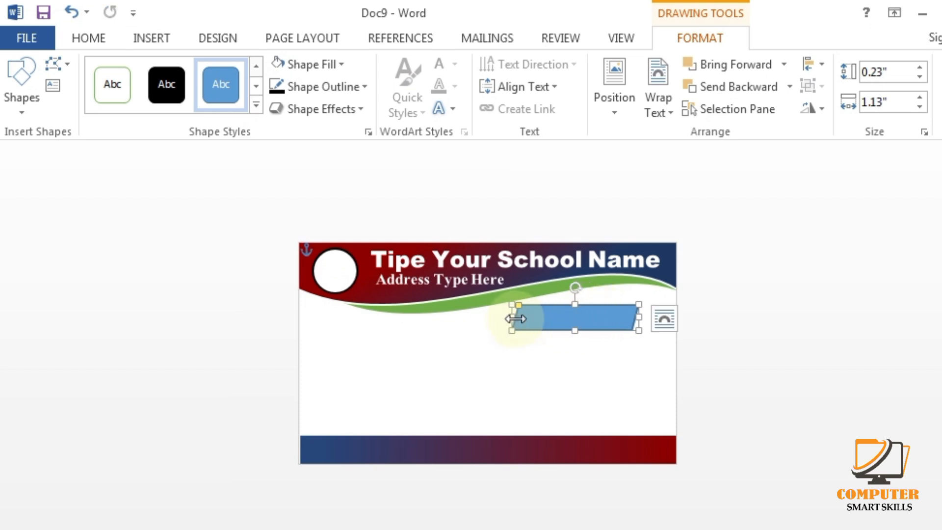
Remove the parallelogram's outline and give it the blue-to-red linear gradient fill
{"action": "left_click", "coordinate": [319, 84]}
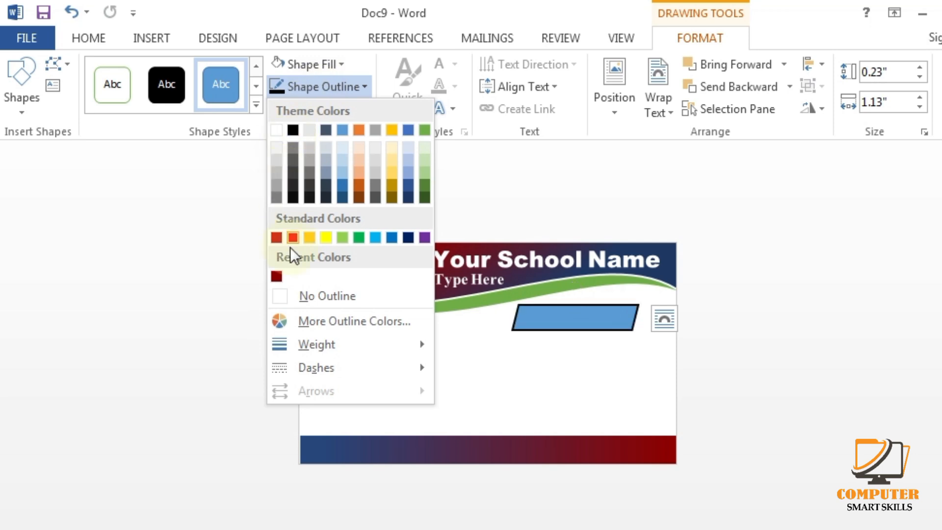
{"action": "left_click", "coordinate": [286, 299]}
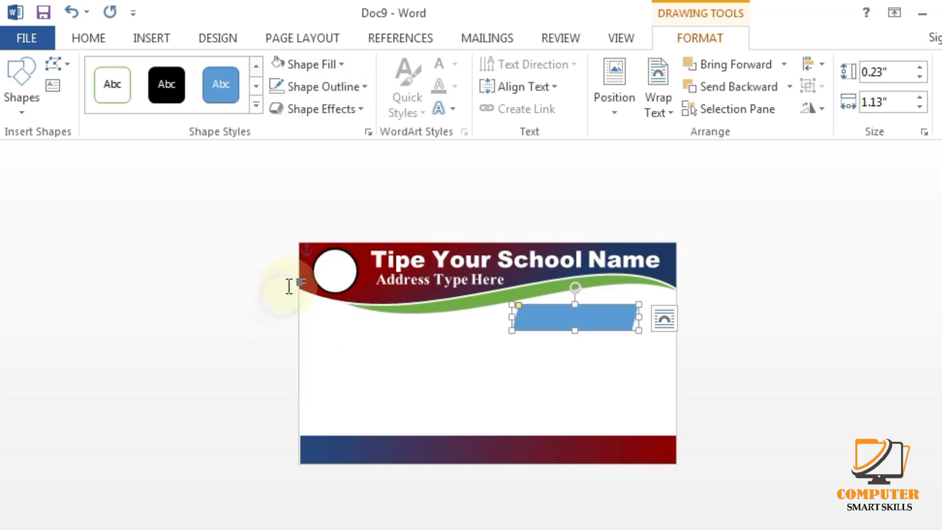
{"action": "left_click", "coordinate": [318, 64]}
{"action": "mouse_move", "coordinate": [328, 346]}
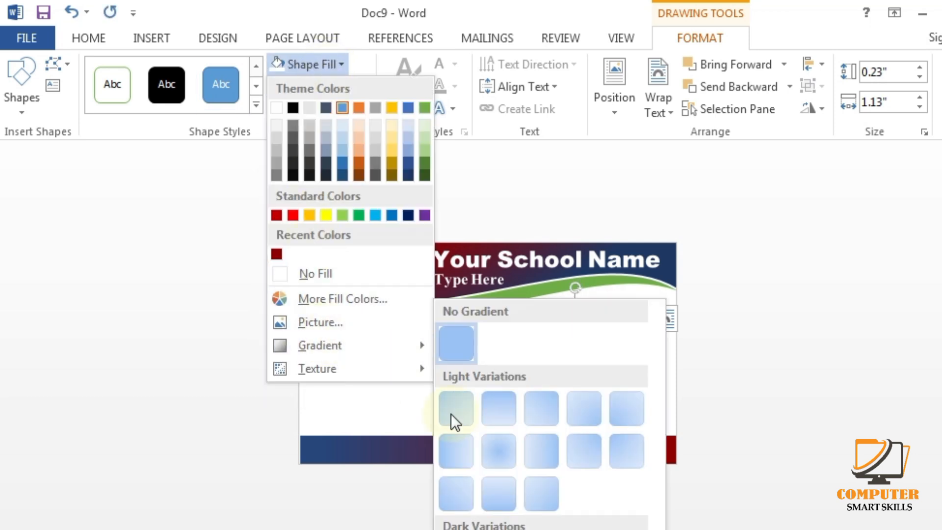
{"action": "left_click", "coordinate": [491, 529]}
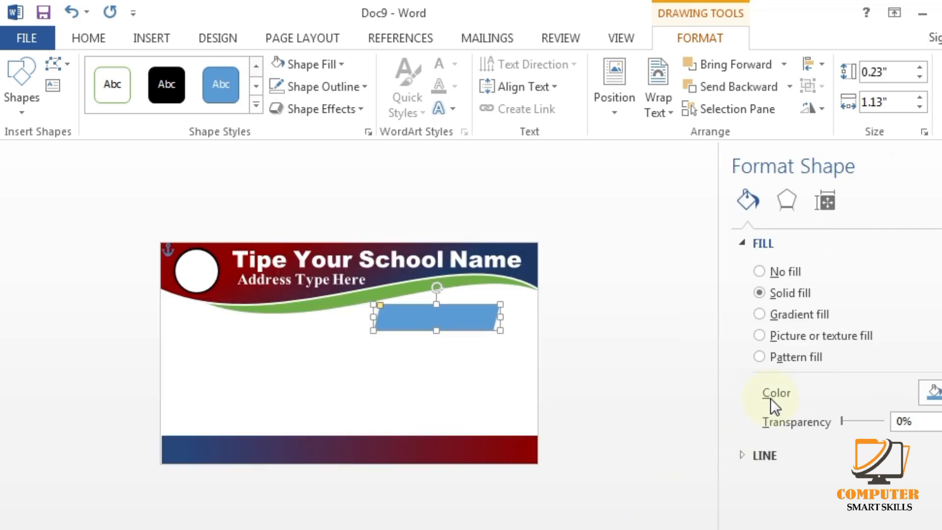
{"action": "left_click", "coordinate": [754, 317]}
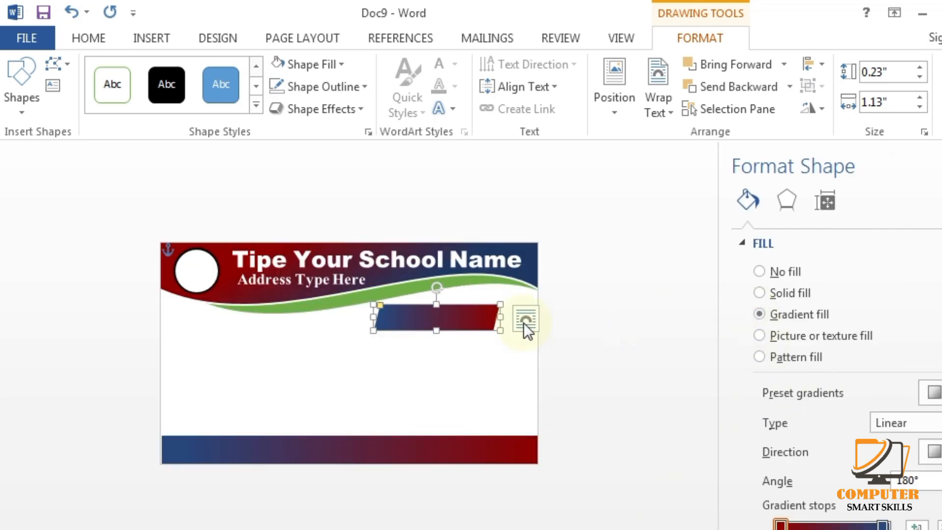
Resize the parallelogram to 0.21" high by 1.3" wide, shift it slightly right, and close the shape formatting settings
{"action": "left_click_drag", "start_coordinate": [436, 303], "coordinate": [436, 309]}
{"action": "left_click_drag", "start_coordinate": [372, 332], "coordinate": [354, 332]}
{"action": "left_click_drag", "start_coordinate": [465, 322], "coordinate": [472, 319]}
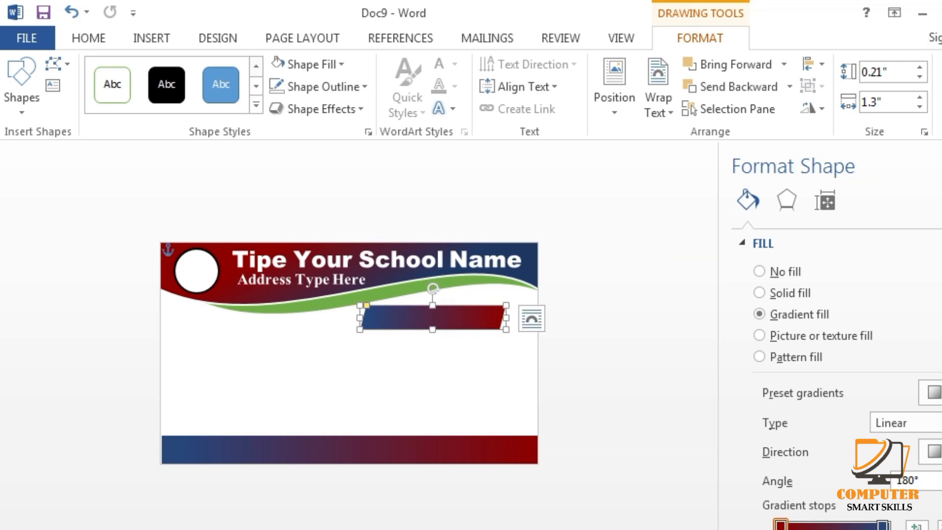
{"action": "left_click", "coordinate": [935, 167]}
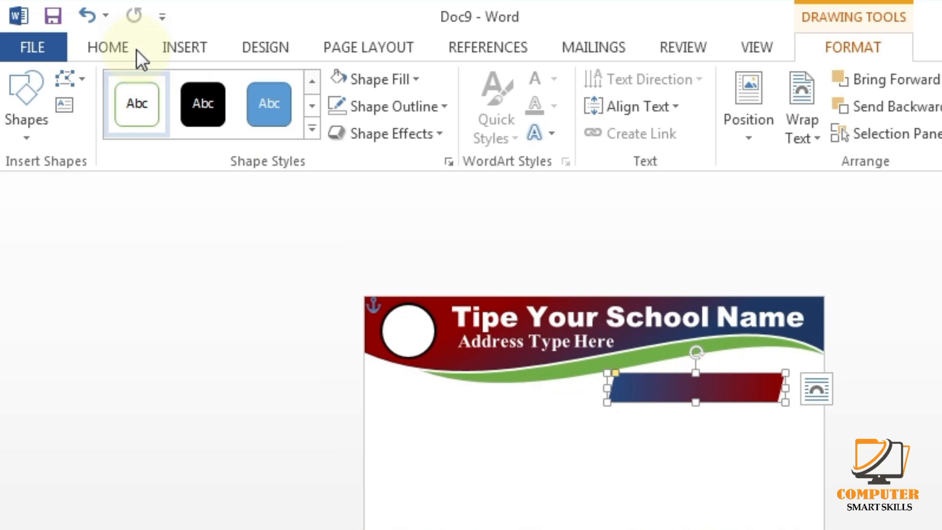
Insert a plain black WordArt text and move its box onto the white area below the parallelogram
{"action": "left_click", "coordinate": [89, 38]}
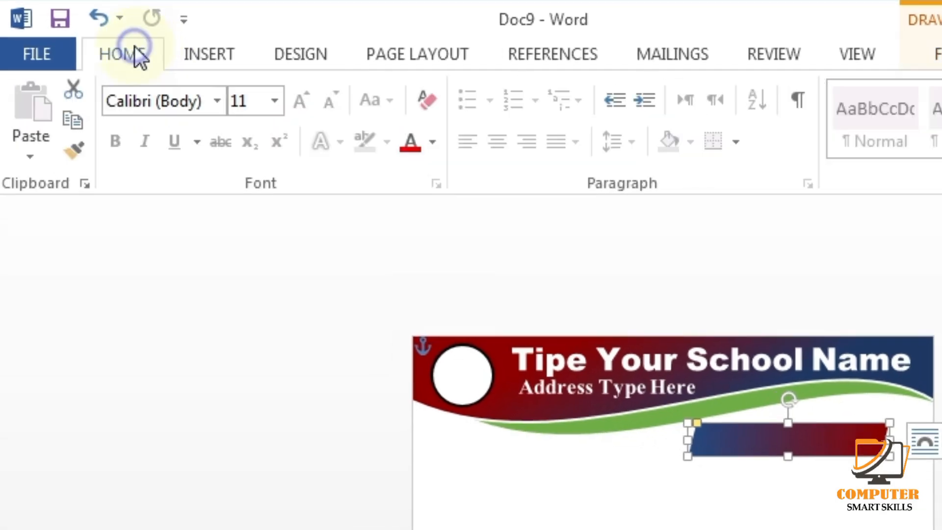
{"action": "left_click", "coordinate": [151, 37]}
{"action": "left_click", "coordinate": [789, 125]}
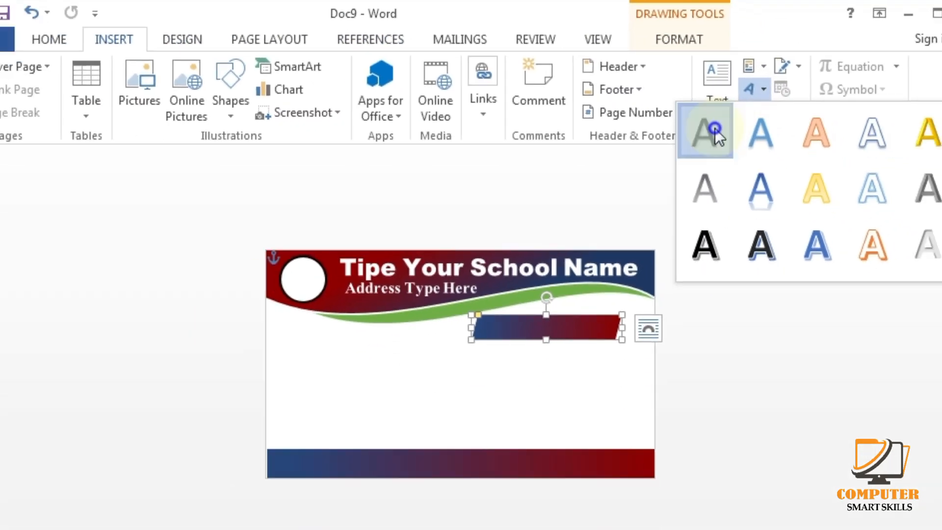
{"action": "left_click", "coordinate": [733, 180]}
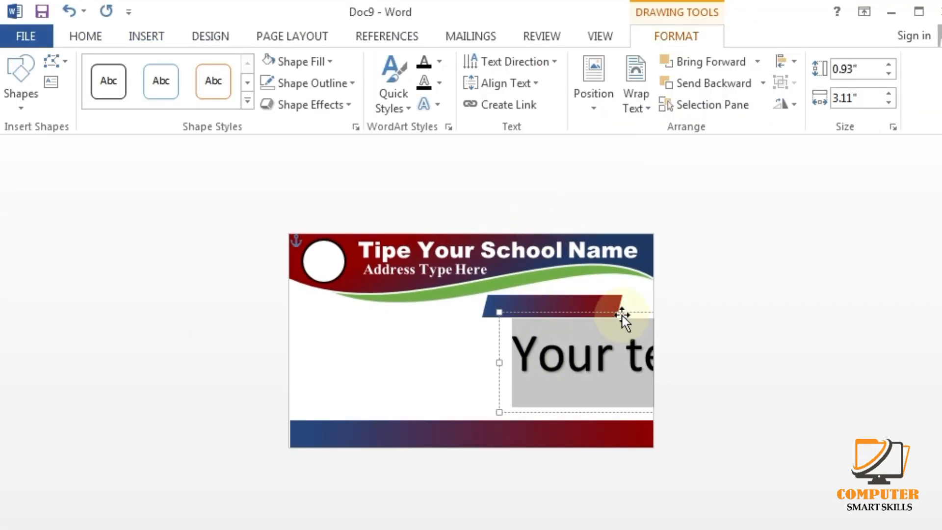
{"action": "left_click_drag", "start_coordinate": [623, 316], "coordinate": [425, 320]}
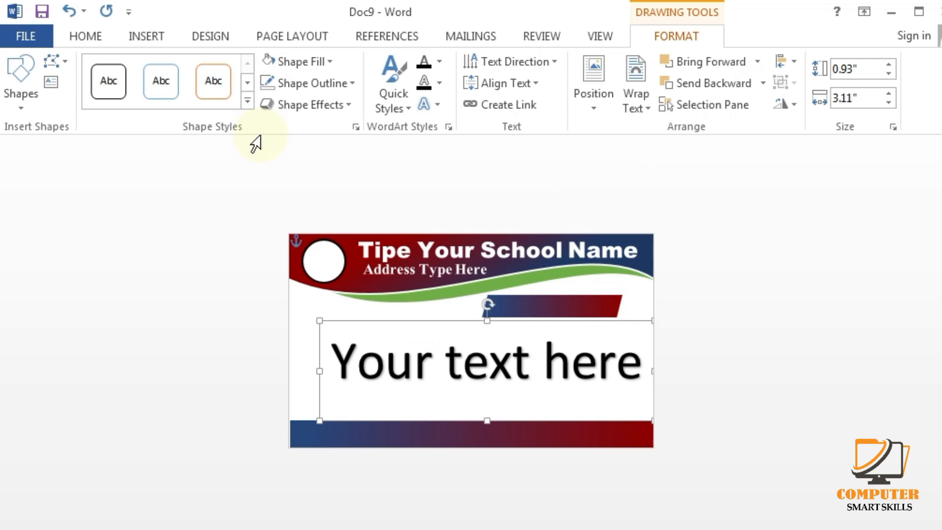
Apply the No Spacing style to the WordArt, move its box below the parallelogram and replace the placeholder with "Student ID Card"
{"action": "left_click", "coordinate": [89, 36]}
{"action": "left_click", "coordinate": [680, 94]}
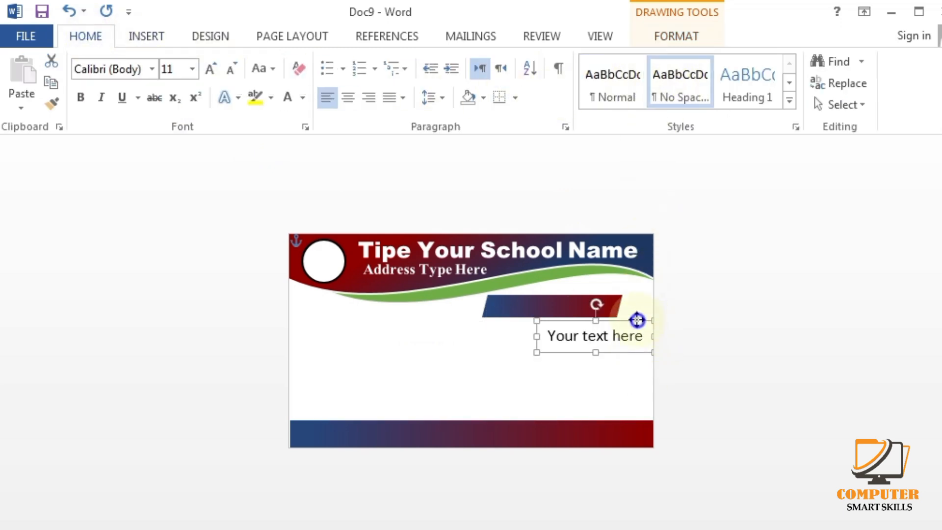
{"action": "left_click_drag", "start_coordinate": [637, 320], "coordinate": [427, 340]}
{"action": "type", "text": "S"}
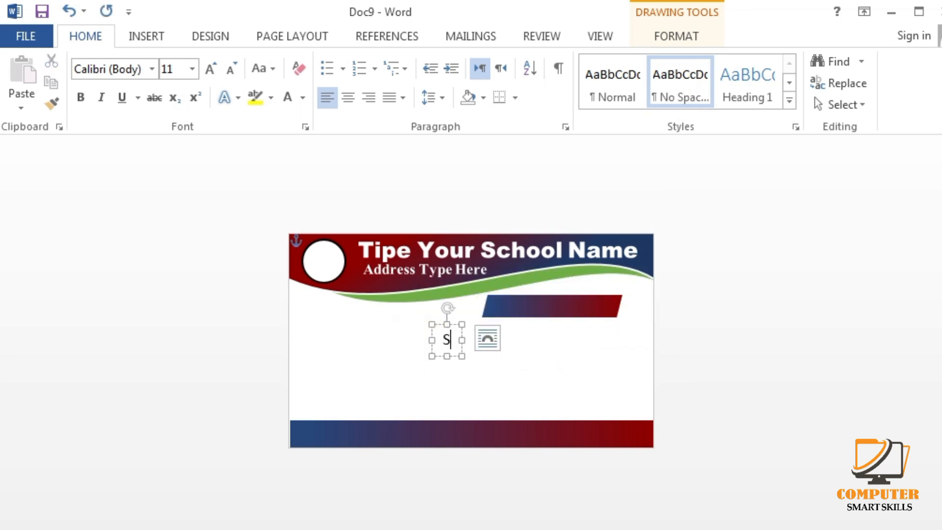
{"action": "type", "text": "tudent ID C"}
{"action": "type", "text": "ard"}
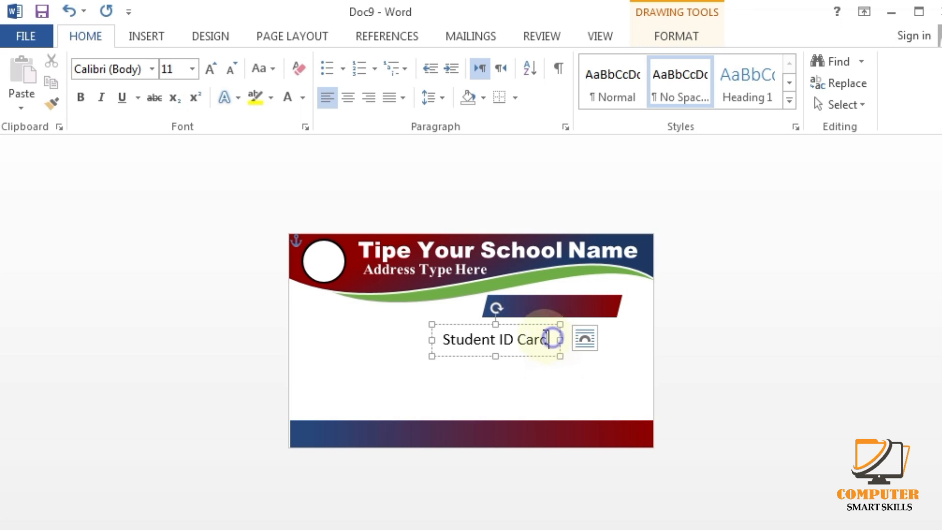
Format the "Student ID Card" text in white with the Arial Black font
{"action": "left_click_drag", "start_coordinate": [551, 339], "coordinate": [434, 338]}
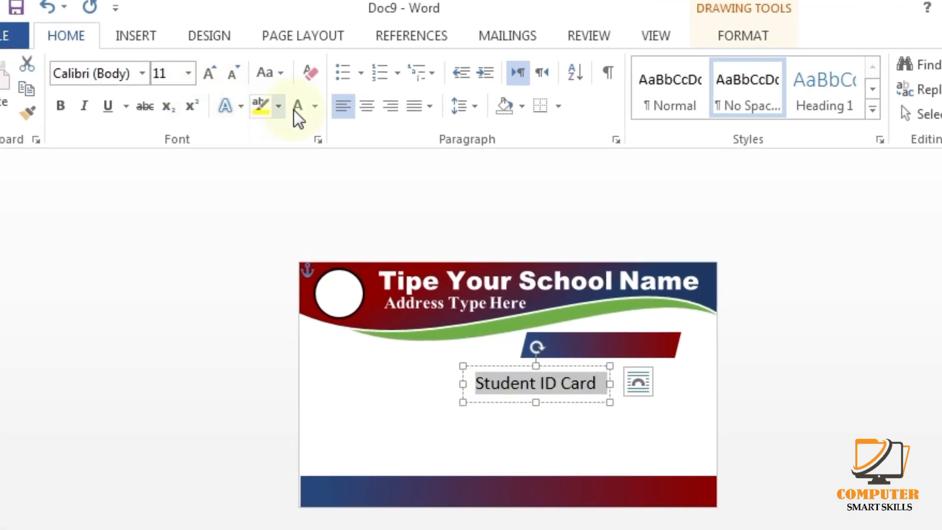
{"action": "left_click", "coordinate": [303, 98]}
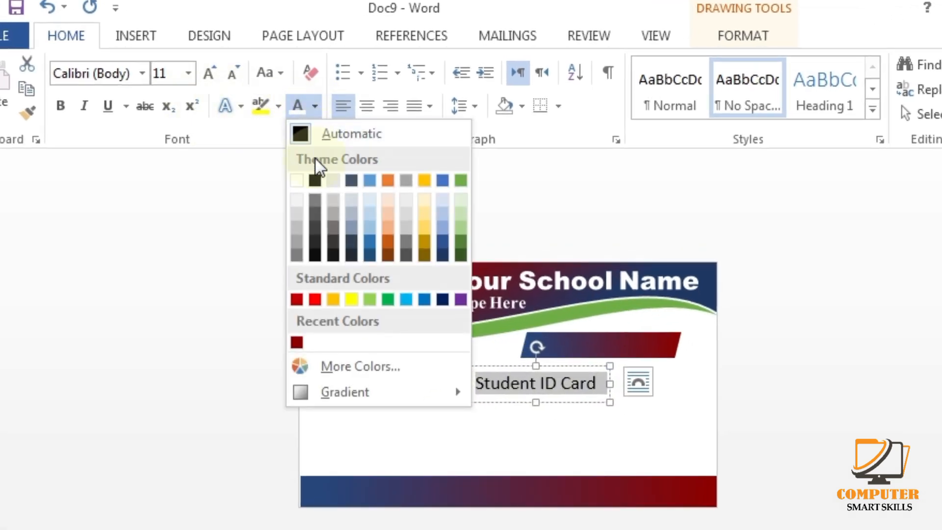
{"action": "left_click", "coordinate": [296, 180]}
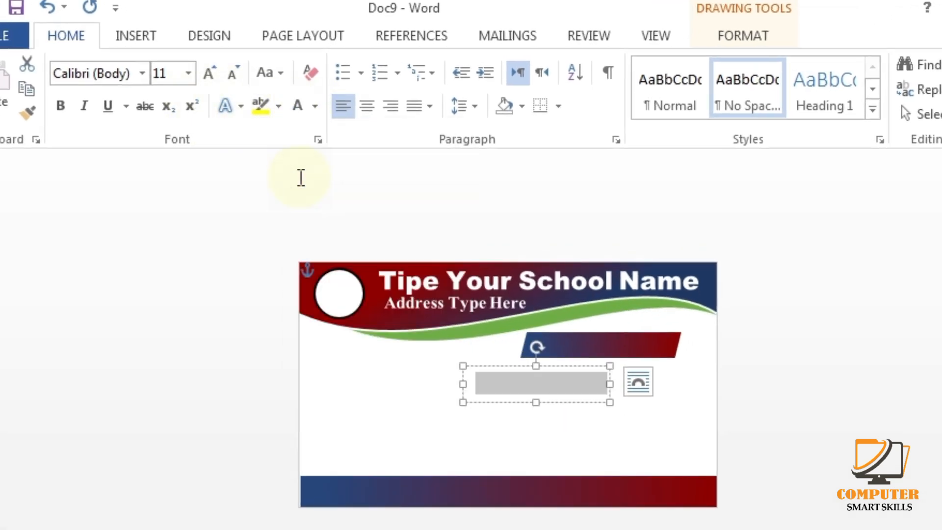
{"action": "left_click", "coordinate": [140, 74]}
{"action": "left_click", "coordinate": [154, 261]}
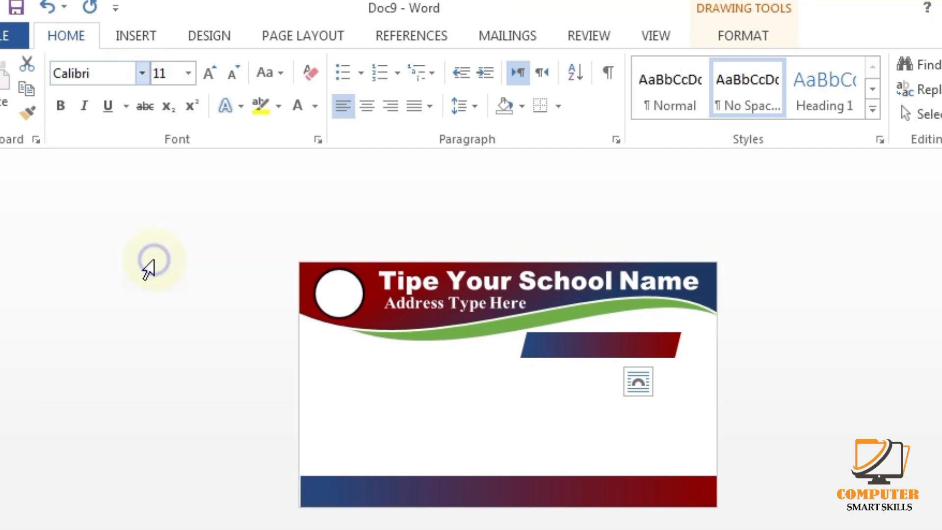
Move the "Student ID Card" text onto the gradient parallelogram, reduce it to 10 pt and nudge its box into alignment
{"action": "left_click_drag", "start_coordinate": [584, 369], "coordinate": [635, 326]}
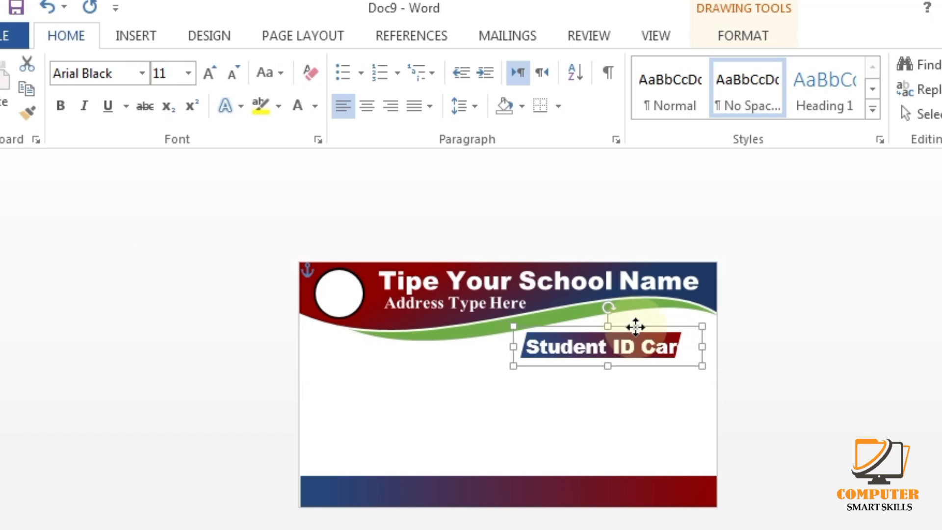
{"action": "left_click_drag", "start_coordinate": [690, 349], "coordinate": [499, 349]}
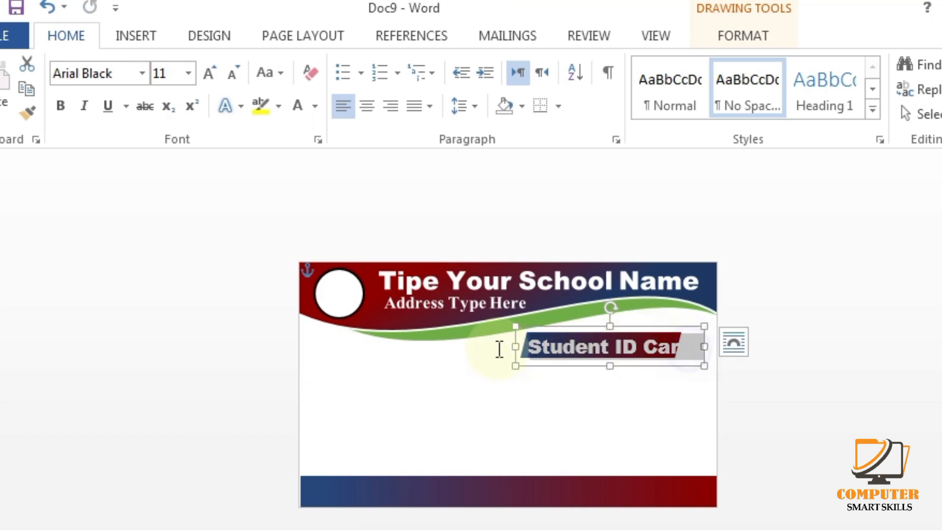
{"action": "left_click", "coordinate": [236, 78]}
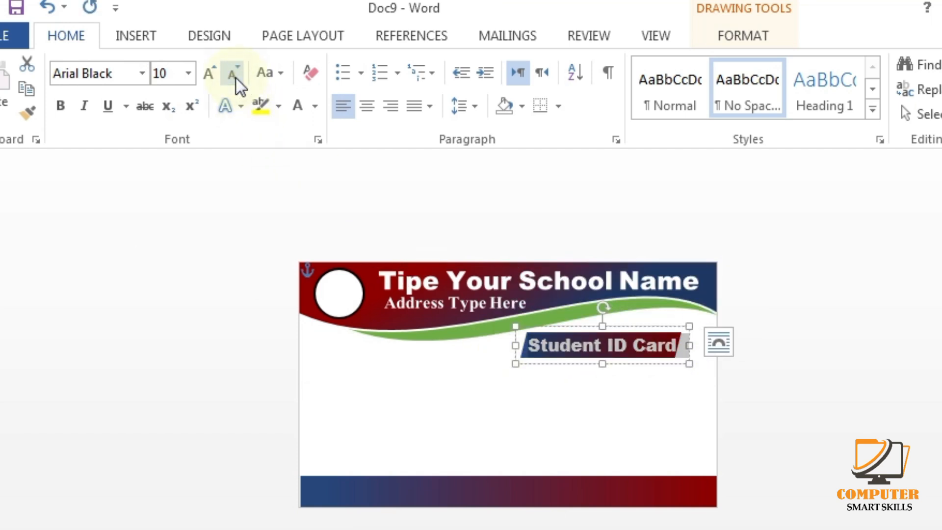
{"action": "left_click", "coordinate": [563, 385]}
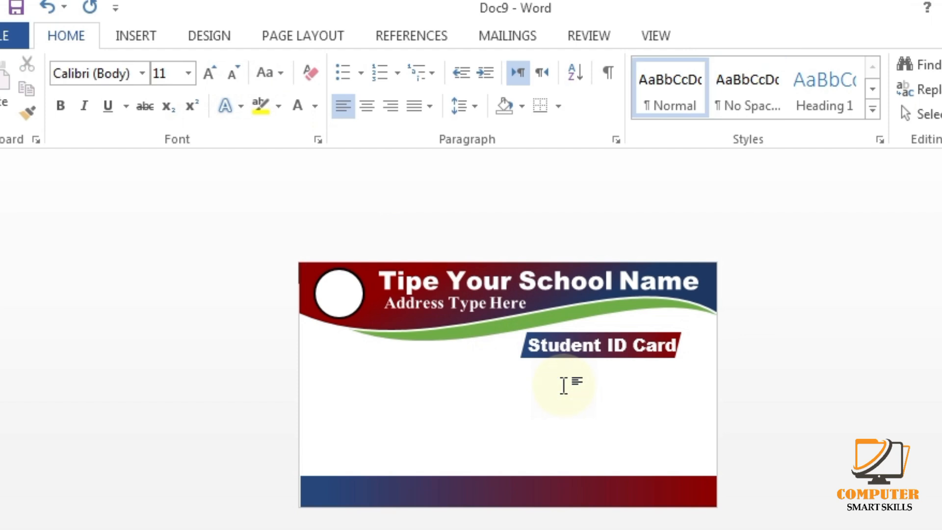
{"action": "left_click", "coordinate": [572, 345]}
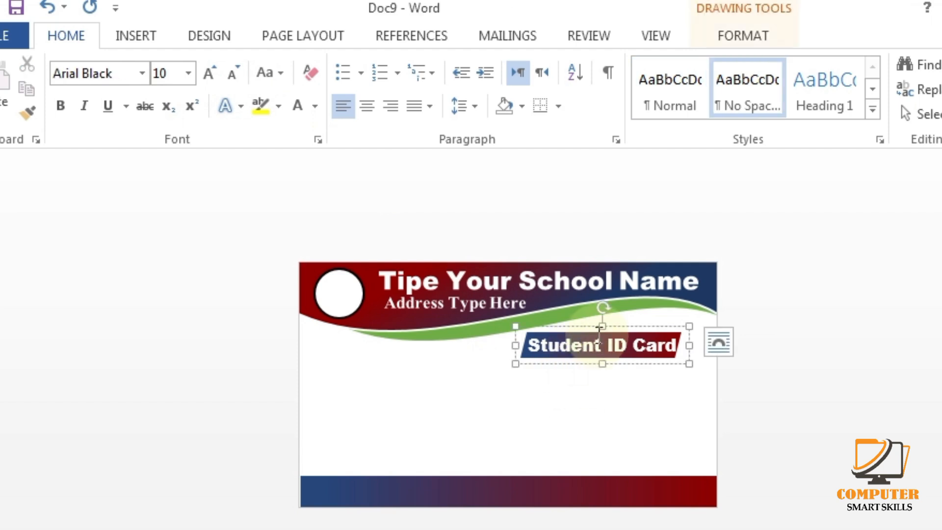
{"action": "left_click_drag", "start_coordinate": [591, 328], "coordinate": [589, 327]}
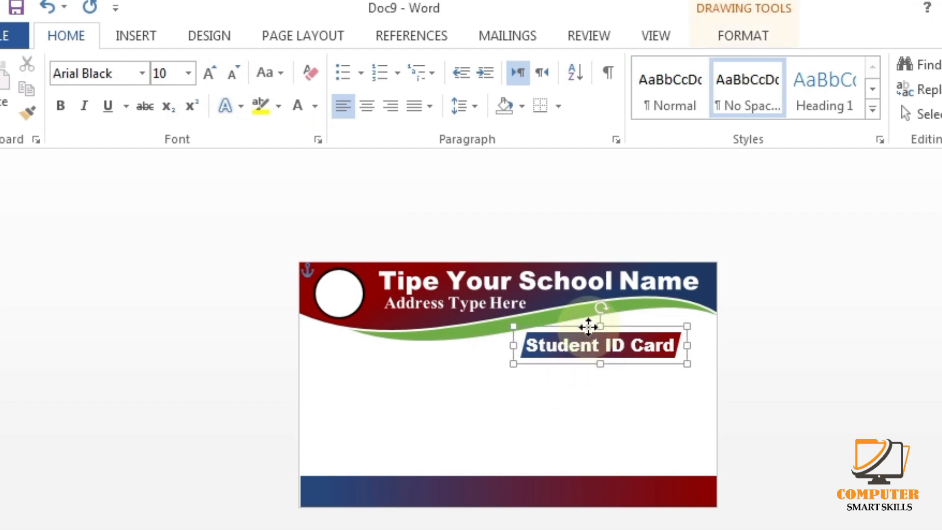
{"action": "left_click", "coordinate": [595, 401]}
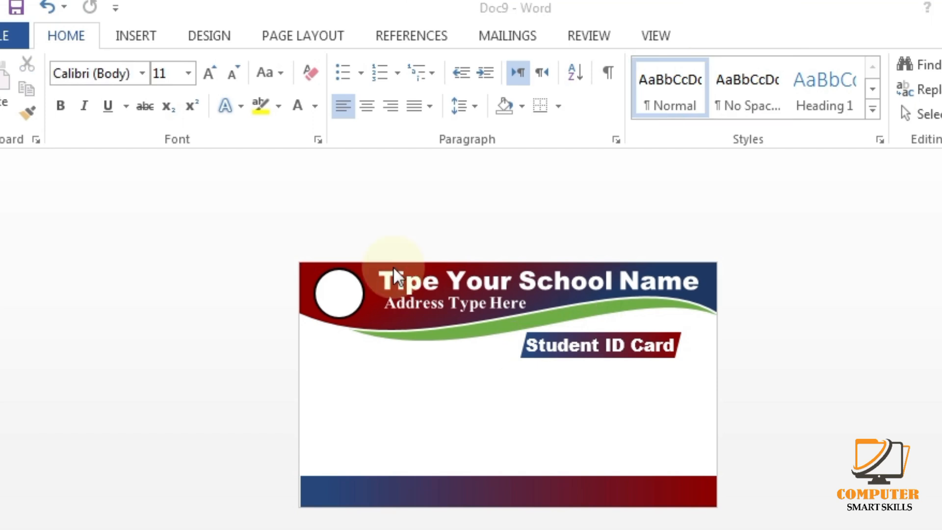
Draw a rectangle about 0.61" high by 0.5" wide below the right end of the "Student ID Card" banner
{"action": "left_click", "coordinate": [147, 35]}
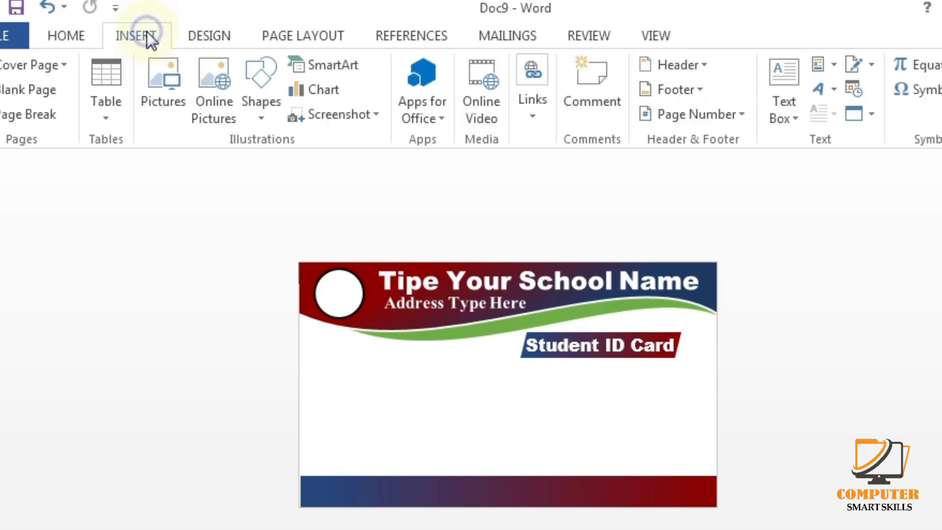
{"action": "left_click", "coordinate": [257, 73]}
{"action": "left_click", "coordinate": [338, 162]}
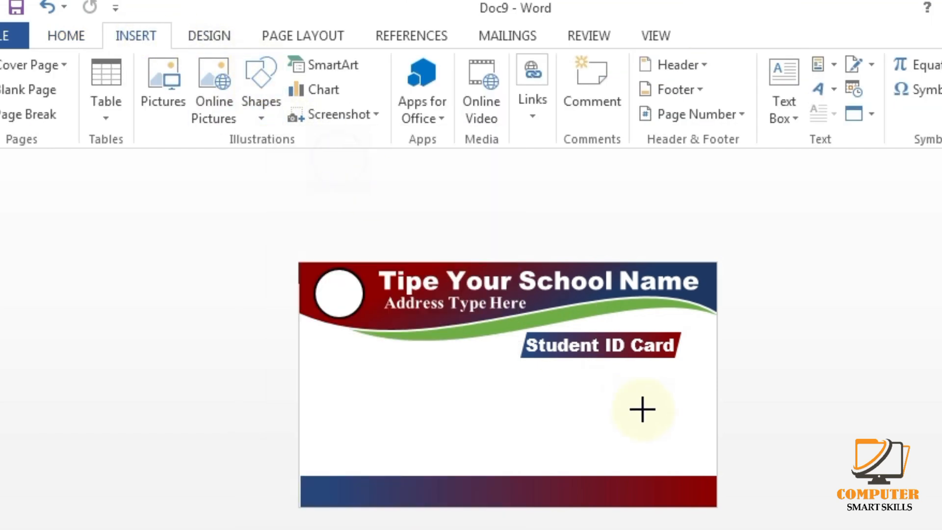
{"action": "mouse_move", "coordinate": [639, 379]}
{"action": "left_mouse_down"}
{"action": "mouse_move", "coordinate": [697, 455]}
{"action": "mouse_move", "coordinate": [671, 421]}
{"action": "mouse_move", "coordinate": [631, 403]}
{"action": "left_mouse_up"}
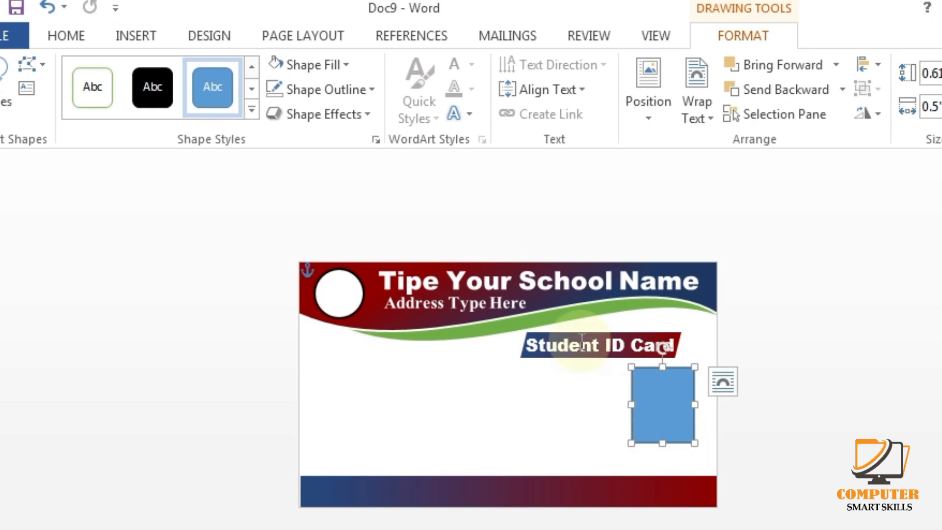
Give the rectangle below the banner a white fill and a black outline
{"action": "left_click", "coordinate": [317, 65]}
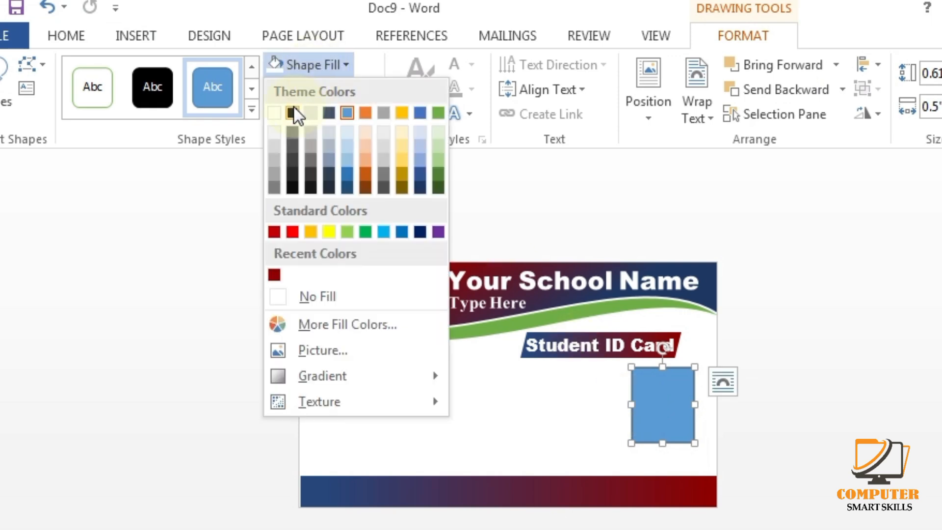
{"action": "left_click", "coordinate": [275, 114]}
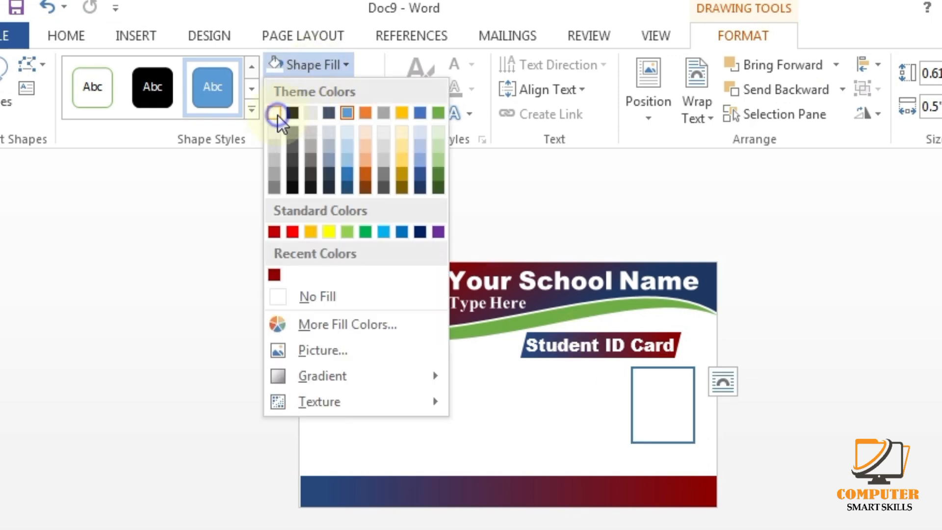
{"action": "left_click", "coordinate": [295, 89]}
{"action": "left_click", "coordinate": [295, 134]}
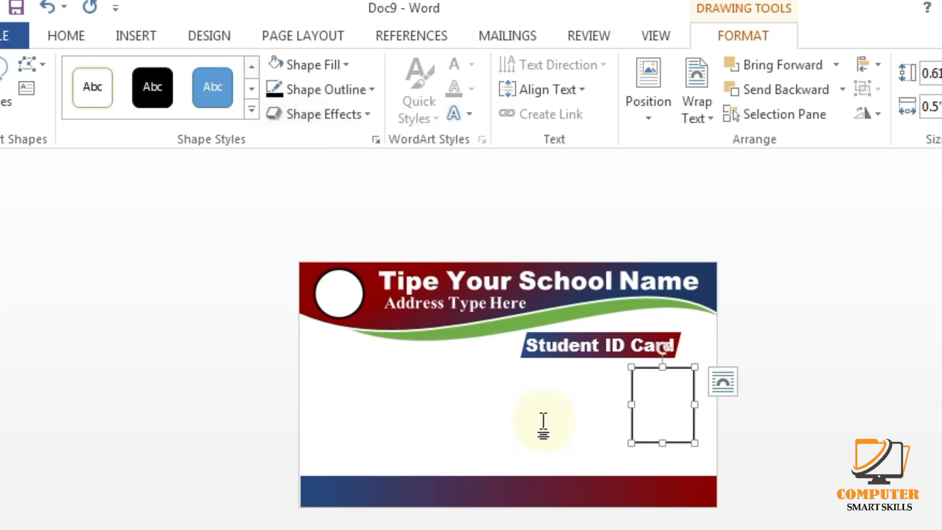
{"action": "left_click", "coordinate": [579, 430]}
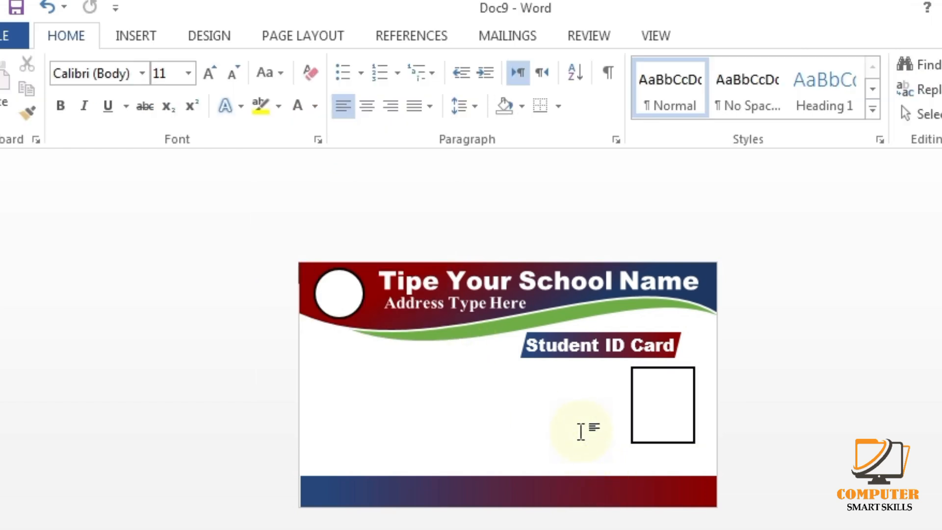
Draw a text box about 0.86" high by 2.27" wide in the white area beside the photo rectangle
{"action": "left_click", "coordinate": [139, 33]}
{"action": "left_click", "coordinate": [197, 36]}
{"action": "left_click", "coordinate": [140, 38]}
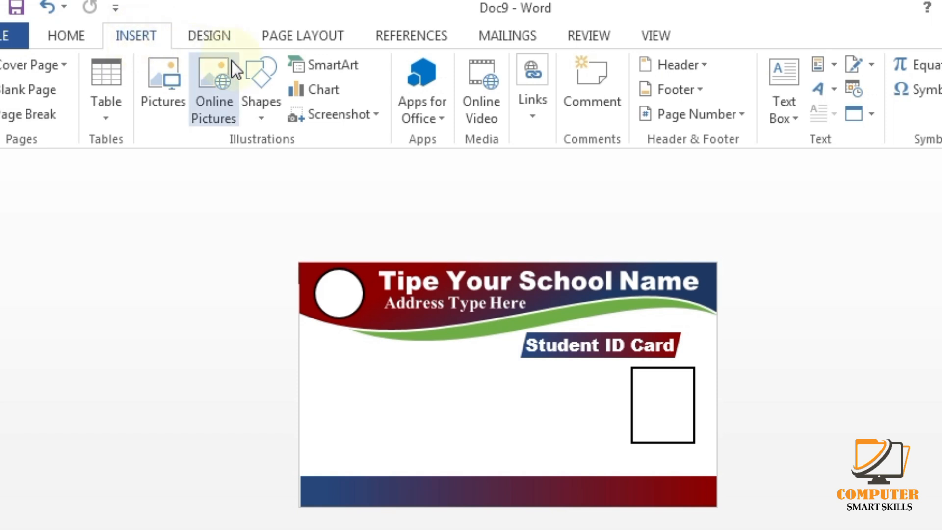
{"action": "left_click", "coordinate": [275, 74]}
{"action": "left_click", "coordinate": [280, 163]}
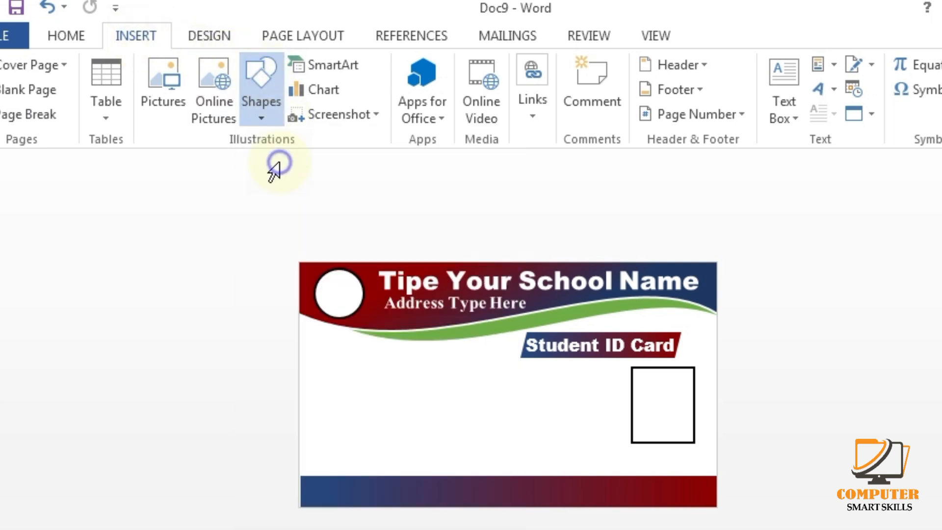
{"action": "mouse_move", "coordinate": [318, 366]}
{"action": "left_mouse_down"}
{"action": "mouse_move", "coordinate": [572, 420]}
{"action": "mouse_move", "coordinate": [597, 449]}
{"action": "mouse_move", "coordinate": [599, 472]}
{"action": "left_mouse_up"}
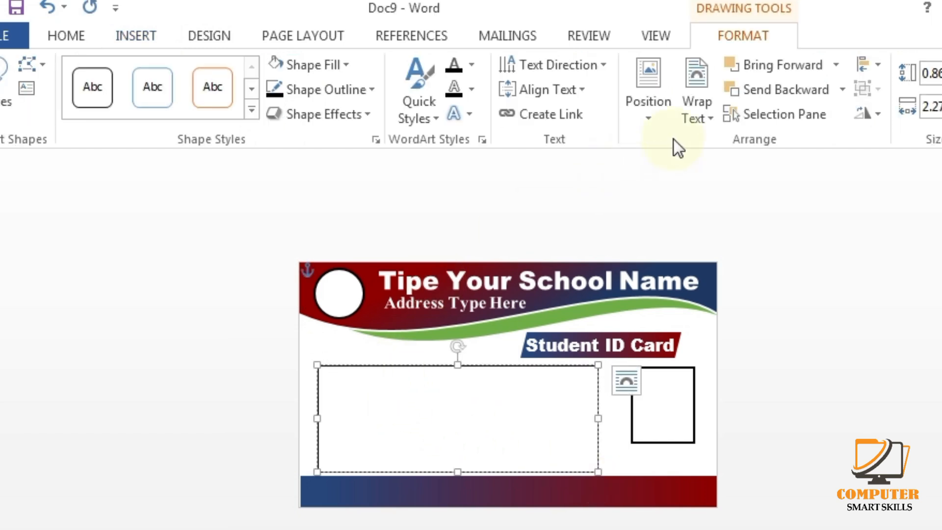
Apply the No Spacing style in the text box and enter "Studen Name:", "Address:", "Roll No:" and "Section:" on separate lines
{"action": "left_click", "coordinate": [78, 33]}
{"action": "left_click", "coordinate": [730, 90]}
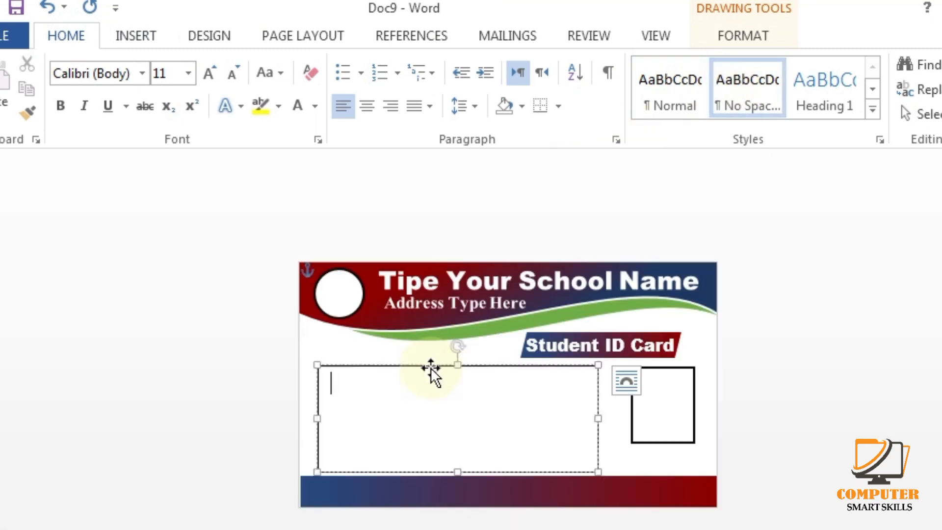
{"action": "type", "text": "St"}
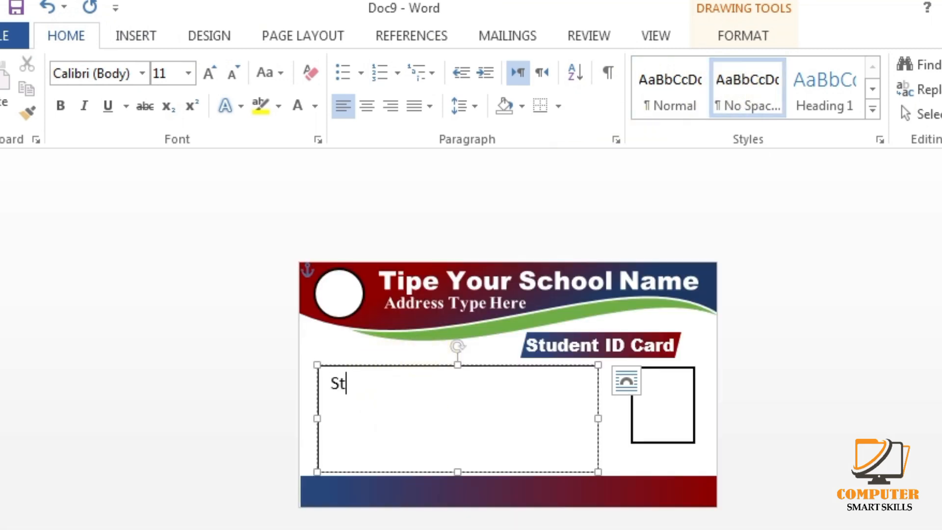
{"action": "type", "text": "uden Name"}
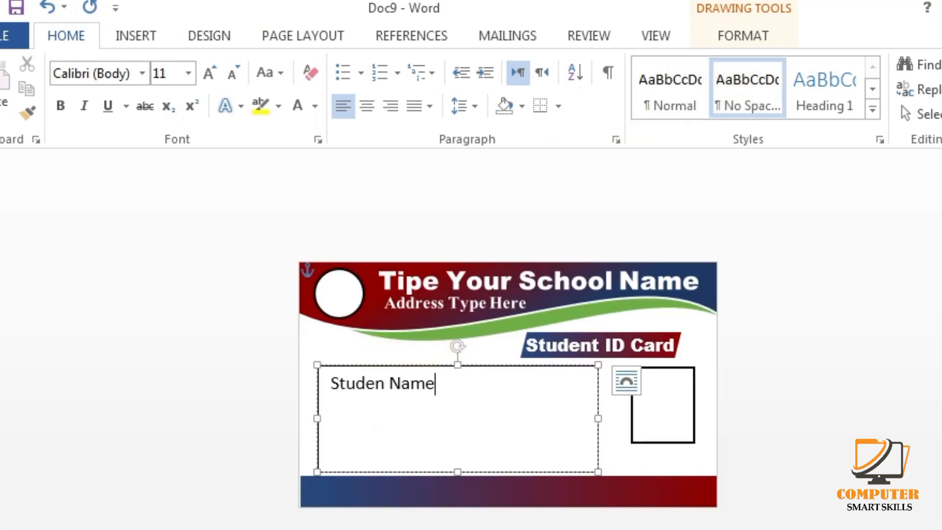
{"action": "type", "text": ":"}
{"action": "key", "text": "Return"}
{"action": "type", "text": "Address:"}
{"action": "key", "text": "Return"}
{"action": "type", "text": "Roll N"}
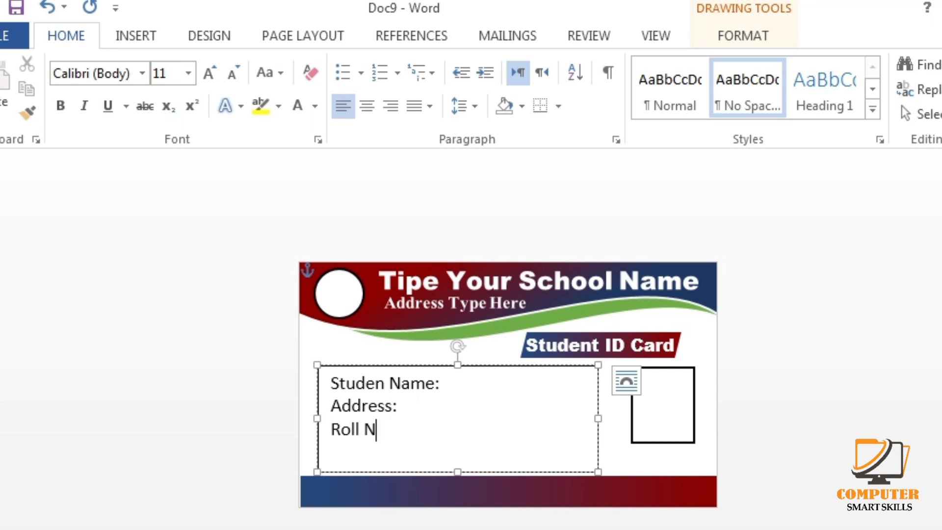
{"action": "type", "text": "o:"}
{"action": "key", "text": "Return"}
{"action": "type", "text": "Section:"}
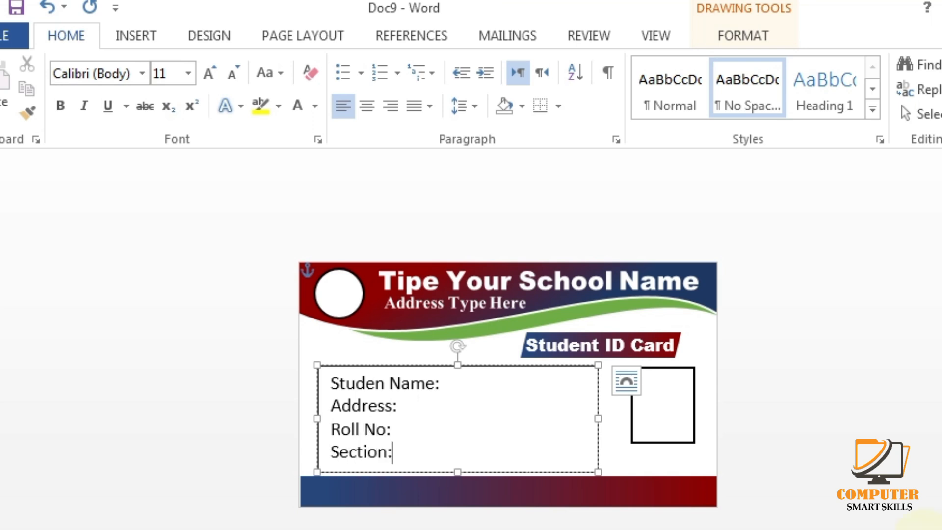
Reduce all text in the student details box to 7 pt
{"action": "left_click_drag", "start_coordinate": [395, 451], "coordinate": [305, 326]}
{"action": "left_click", "coordinate": [234, 73]}
{"action": "left_click", "coordinate": [234, 72]}
{"action": "left_click", "coordinate": [234, 73]}
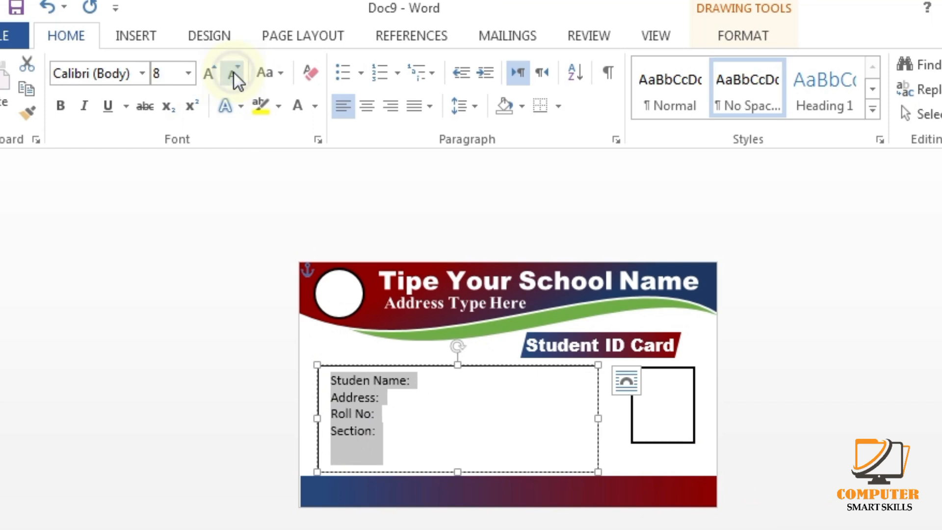
{"action": "left_click", "coordinate": [233, 72]}
Add the lines "Issude Date:" and "Valid Date" below "Section:" in the student details box
{"action": "left_click", "coordinate": [381, 427]}
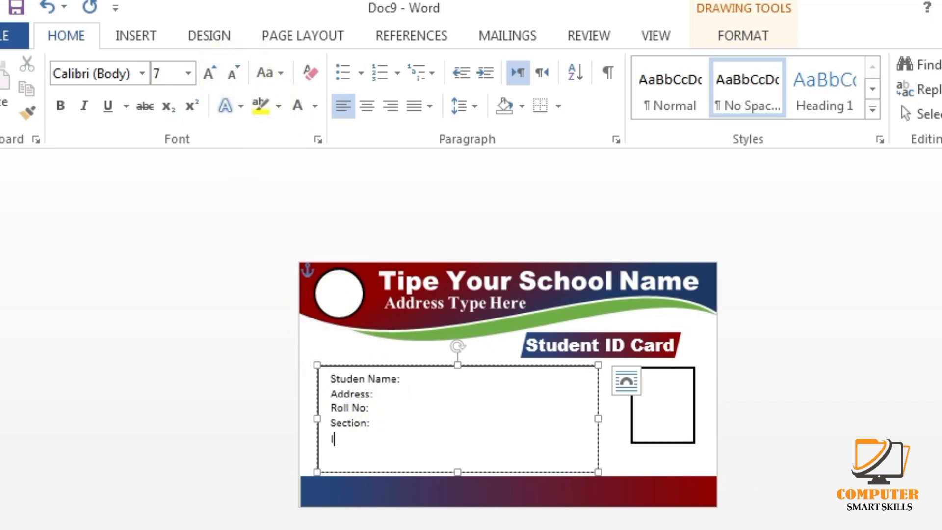
{"action": "type", "text": "Issude Date: "}
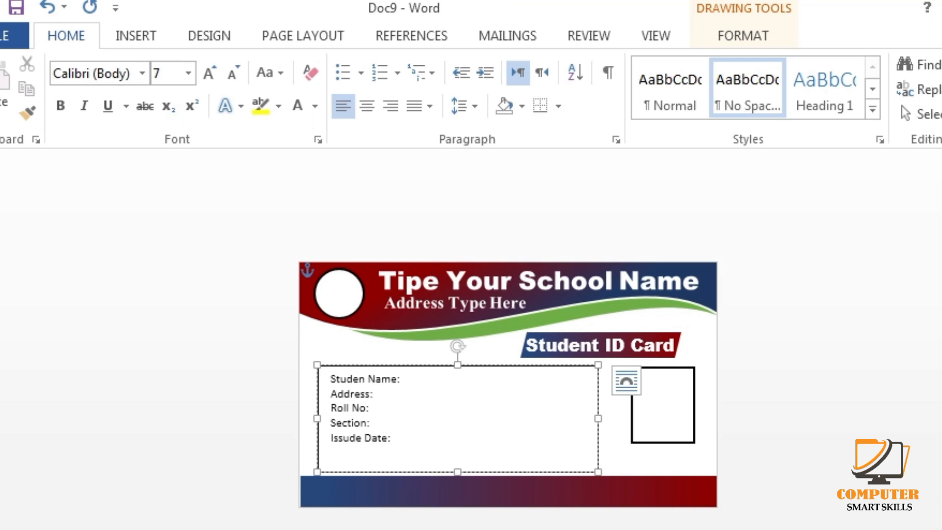
{"action": "type", "text": "Valid Date"}
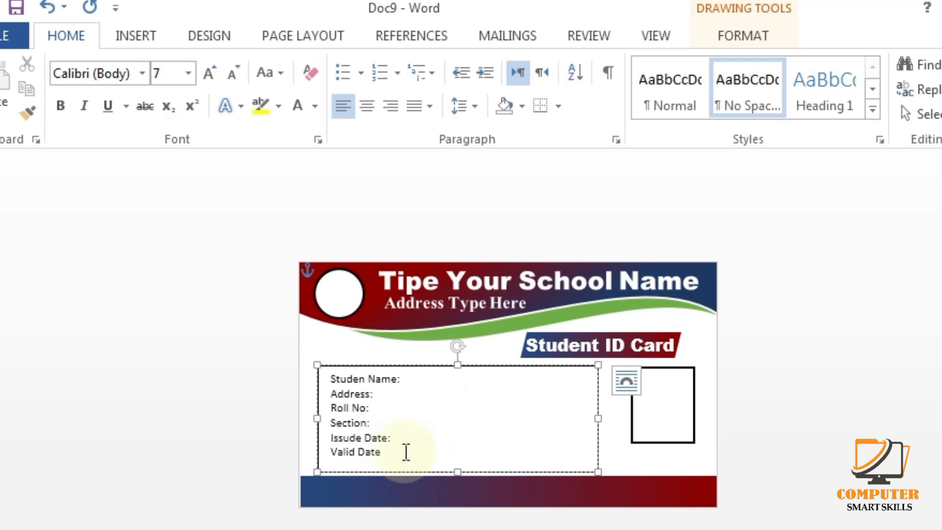
Enlarge all the student detail labels to 8 pt and move their text box to the card's left edge
{"action": "left_click_drag", "start_coordinate": [405, 452], "coordinate": [320, 375]}
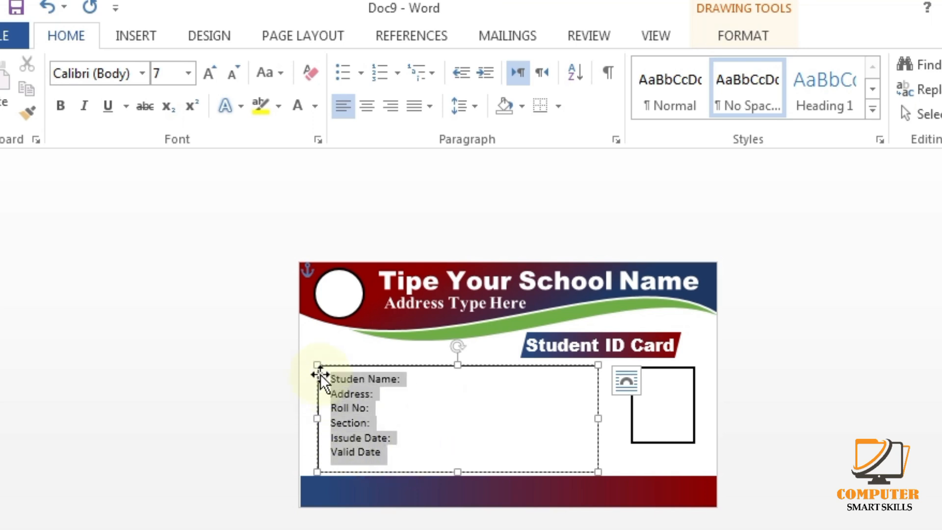
{"action": "left_click", "coordinate": [216, 73]}
{"action": "left_click", "coordinate": [427, 364]}
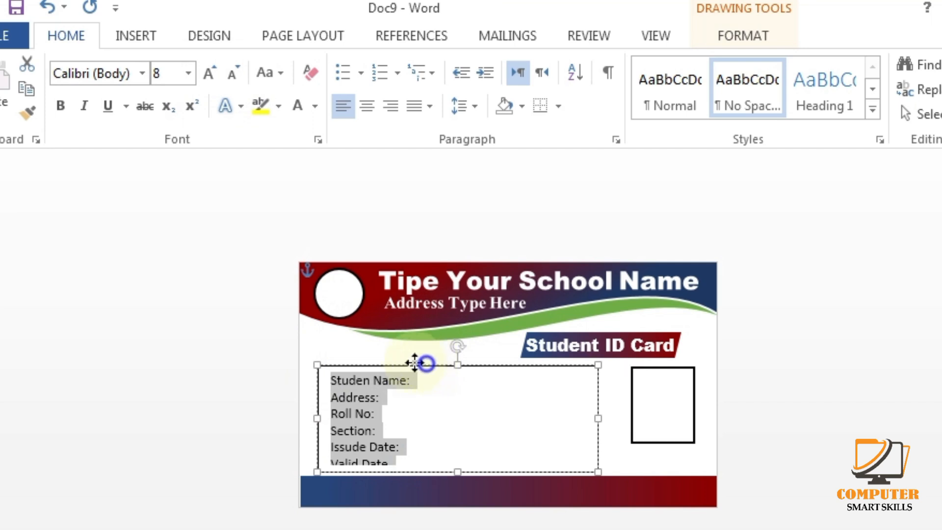
{"action": "mouse_move", "coordinate": [415, 364]}
{"action": "left_mouse_down"}
{"action": "mouse_move", "coordinate": [402, 349]}
{"action": "mouse_move", "coordinate": [408, 363]}
{"action": "left_mouse_up"}
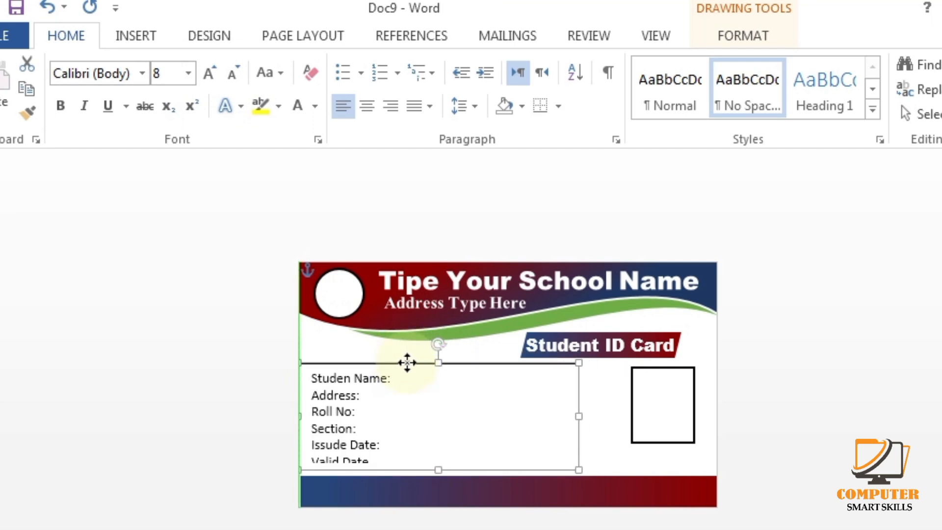
Add an aligned underscore blank after each student detail label from "Studen Name:" to "Valid Date", and enlarge the text box to show all six lines
{"action": "left_click", "coordinate": [423, 385]}
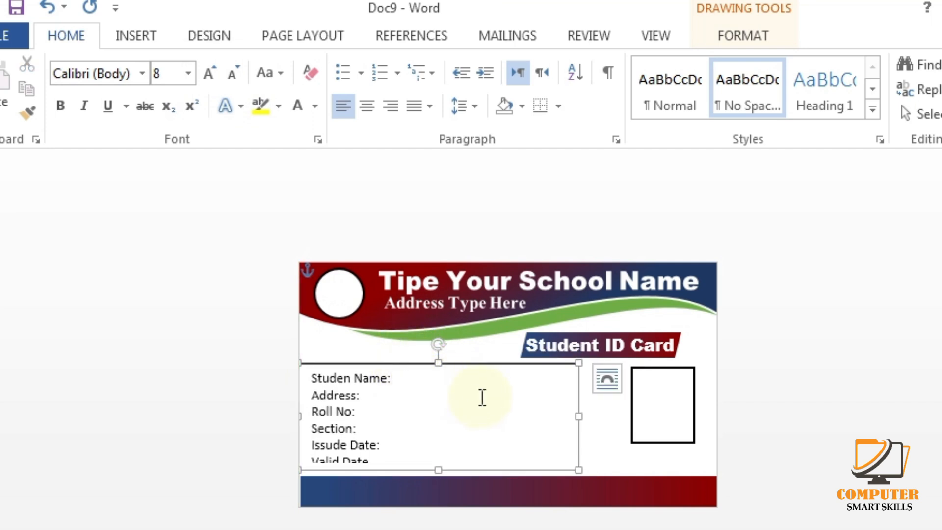
{"action": "key", "text": "Tab"}
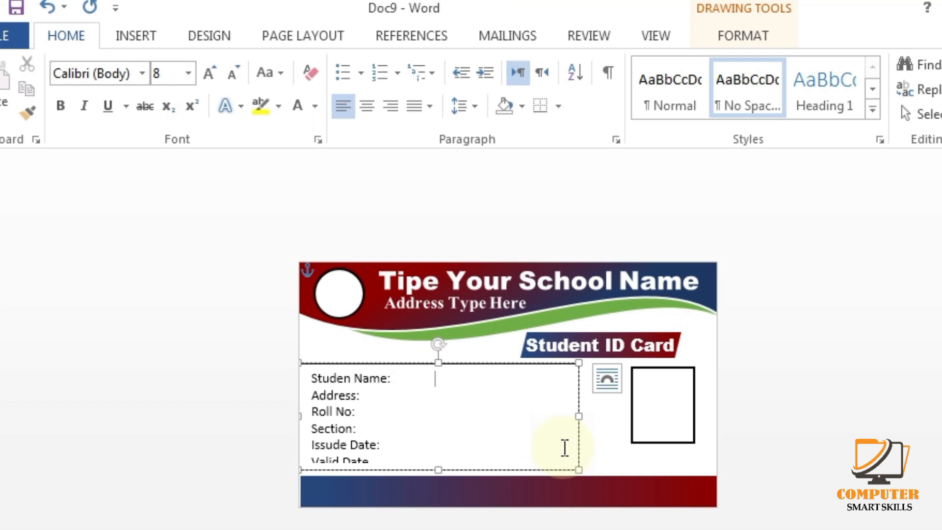
{"action": "type", "text": "__________"}
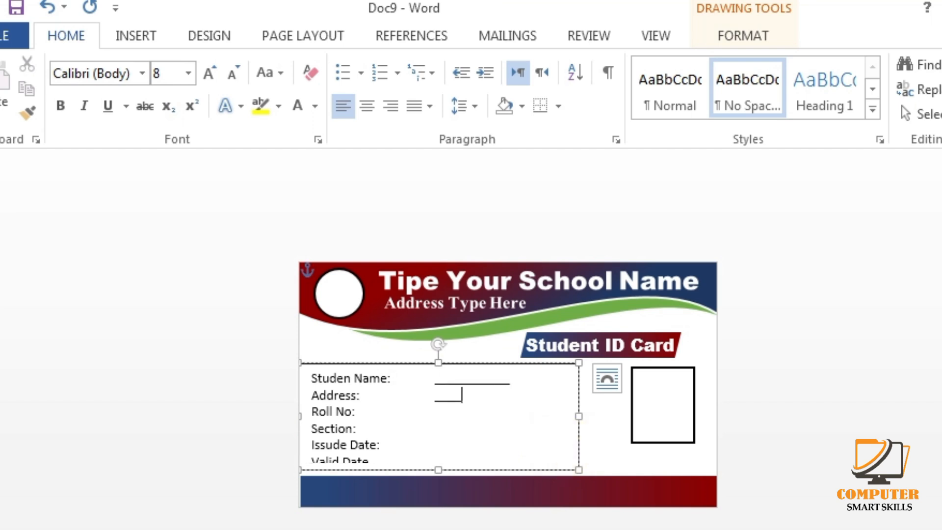
{"action": "type", "text": "________________"}
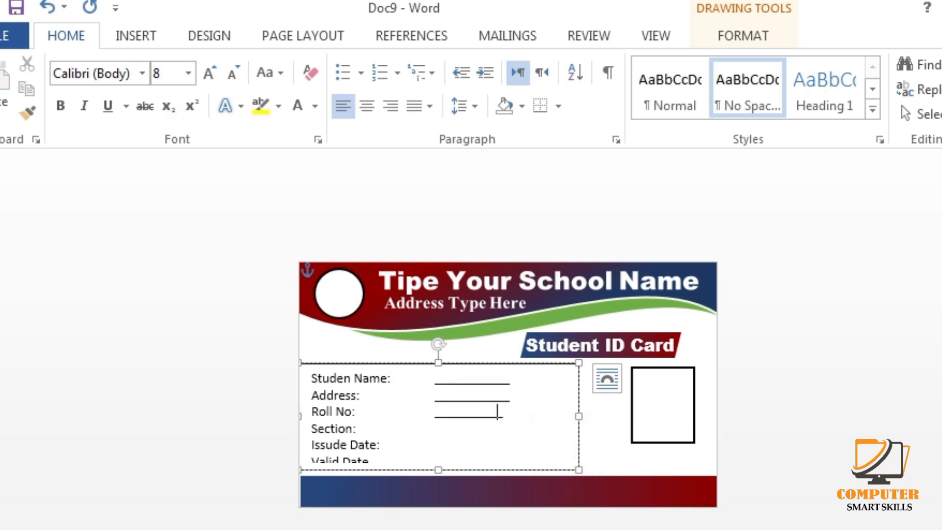
{"action": "type", "text": "_________"}
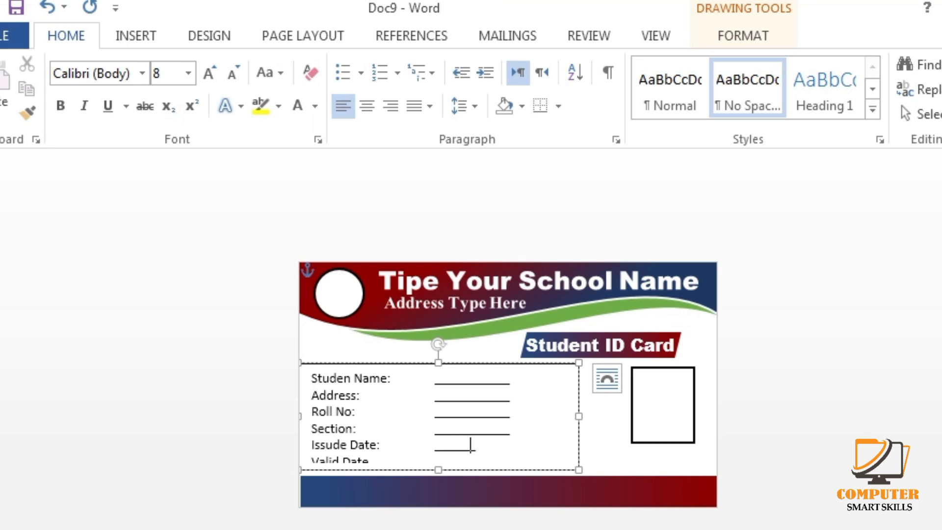
{"action": "type", "text": "__"}
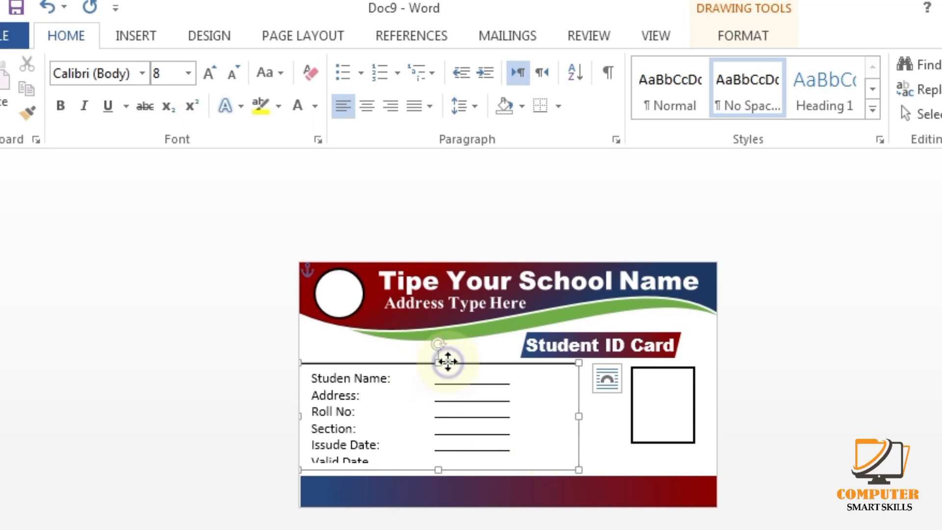
{"action": "left_click", "coordinate": [484, 523]}
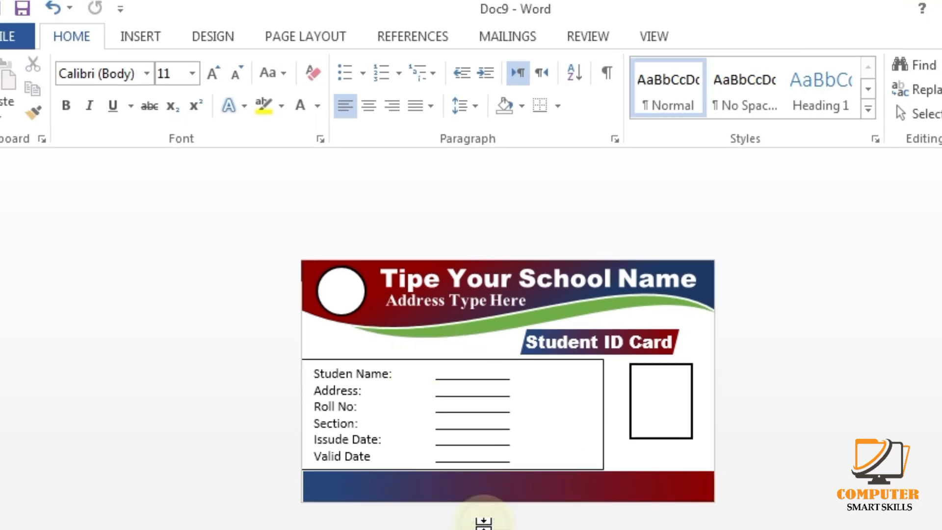
Remove the outline and fill from the student details text box and nudge it slightly upward
{"action": "left_click", "coordinate": [461, 359]}
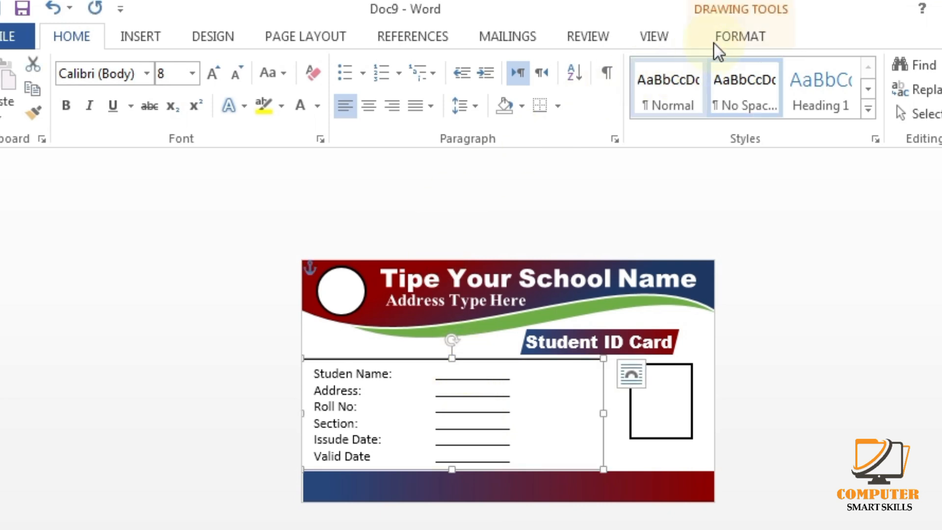
{"action": "left_click", "coordinate": [724, 36]}
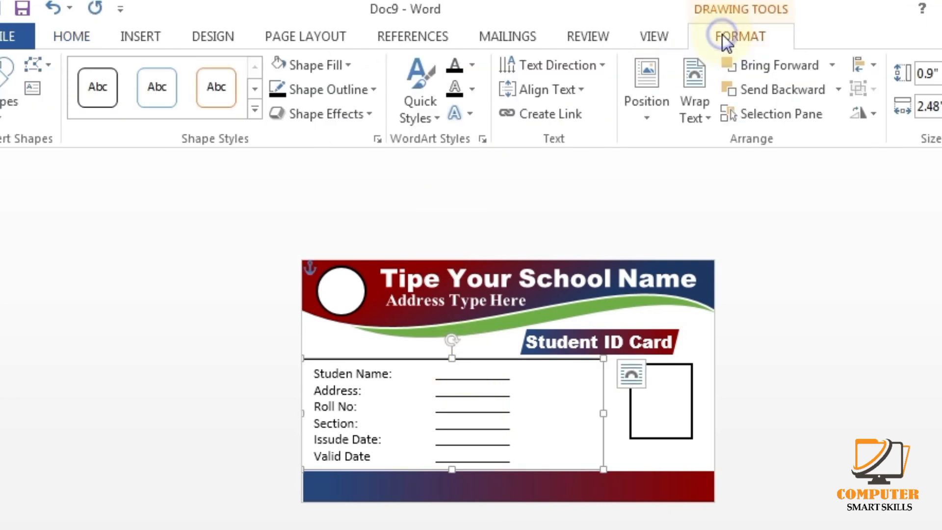
{"action": "left_click", "coordinate": [324, 91]}
{"action": "left_click", "coordinate": [281, 319]}
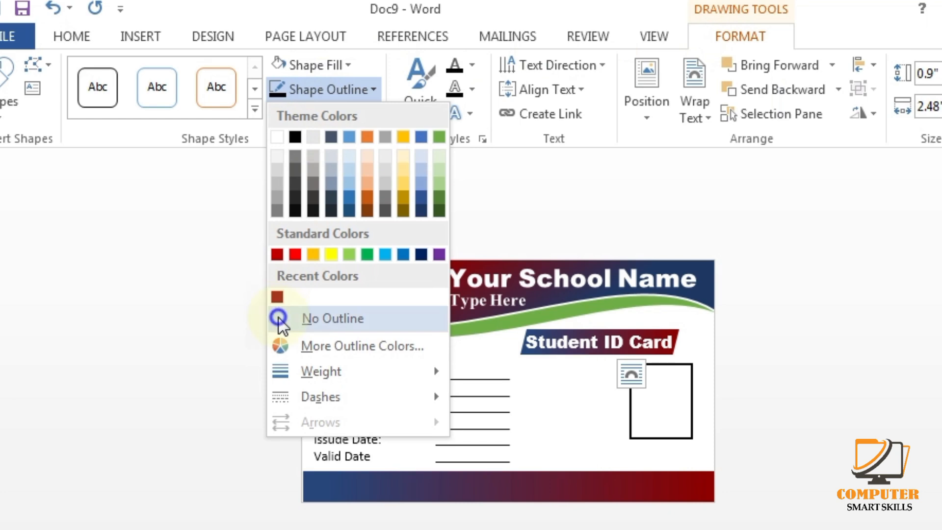
{"action": "left_click", "coordinate": [320, 64]}
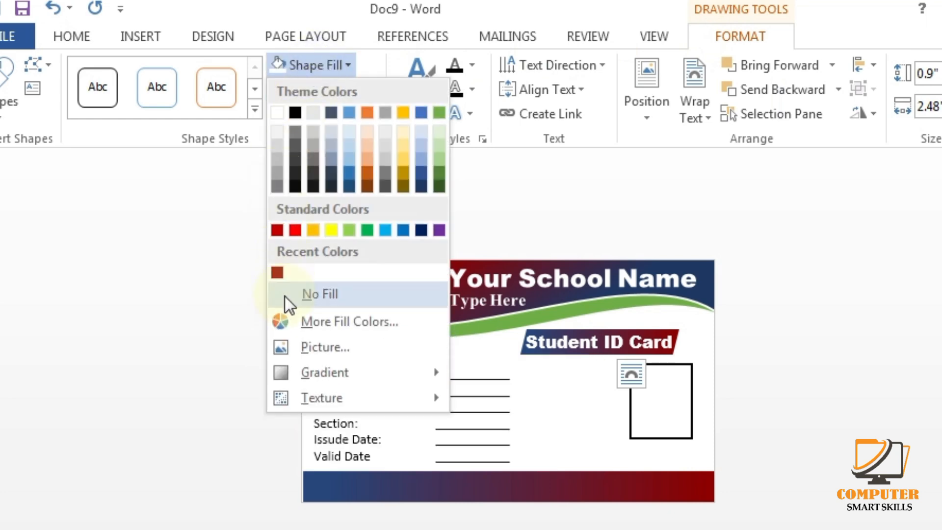
{"action": "left_click", "coordinate": [285, 296]}
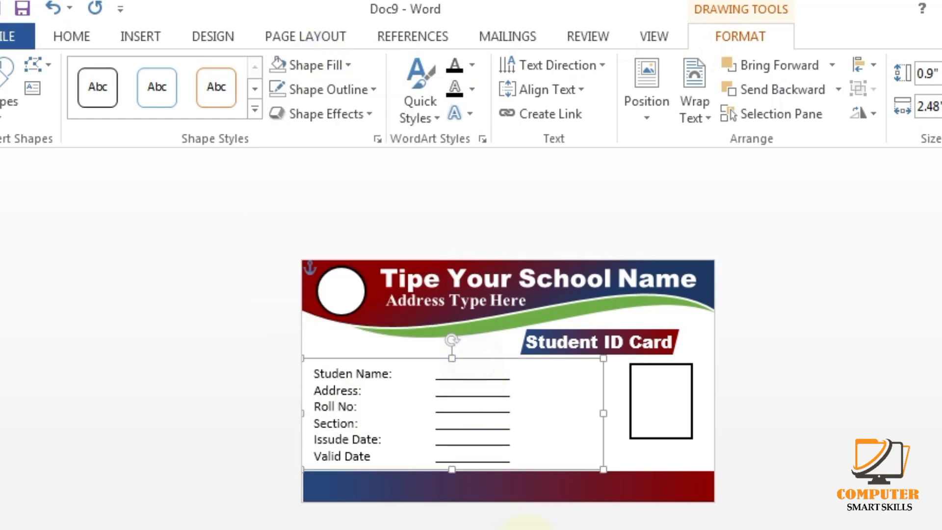
{"action": "key", "text": "Up"}
{"action": "key", "text": "Up"}
{"action": "left_click", "coordinate": [527, 521]}
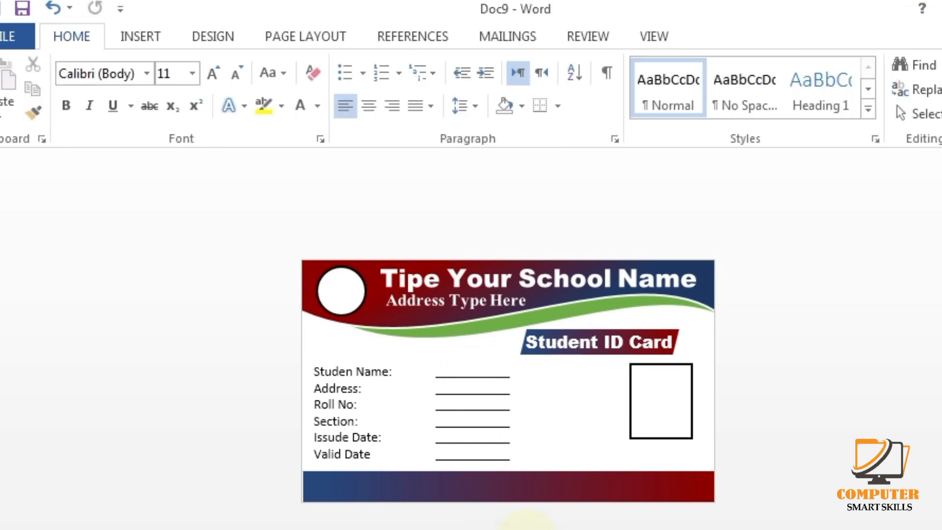
Draw a text box about 0.78" wide, place it between the detail blanks and the photo frame, and heighten it to about 0.43"
{"action": "left_click", "coordinate": [138, 39]}
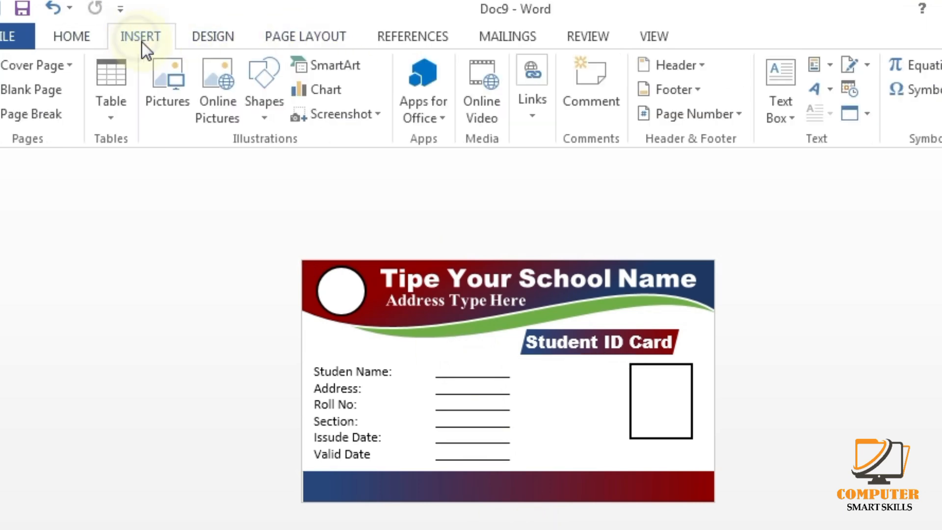
{"action": "left_click", "coordinate": [267, 92]}
{"action": "left_click", "coordinate": [272, 161]}
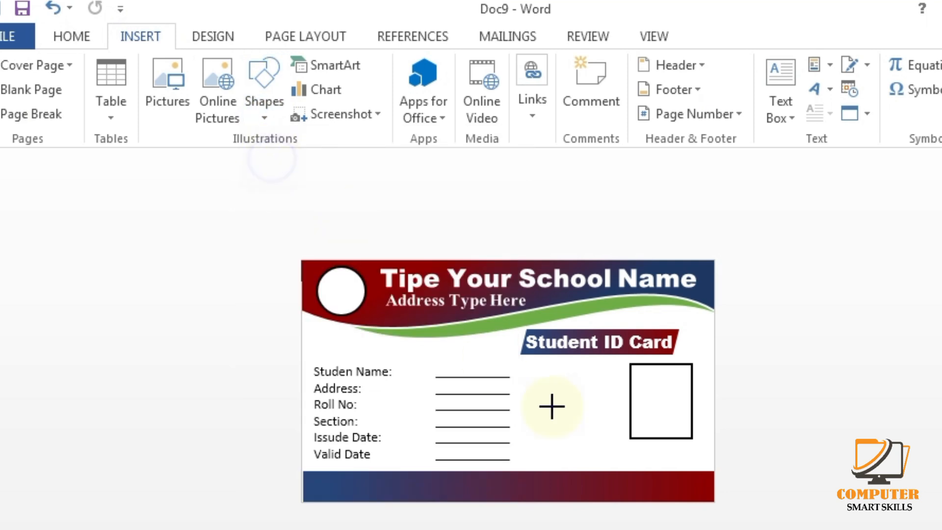
{"action": "left_click_drag", "start_coordinate": [572, 433], "coordinate": [668, 463]}
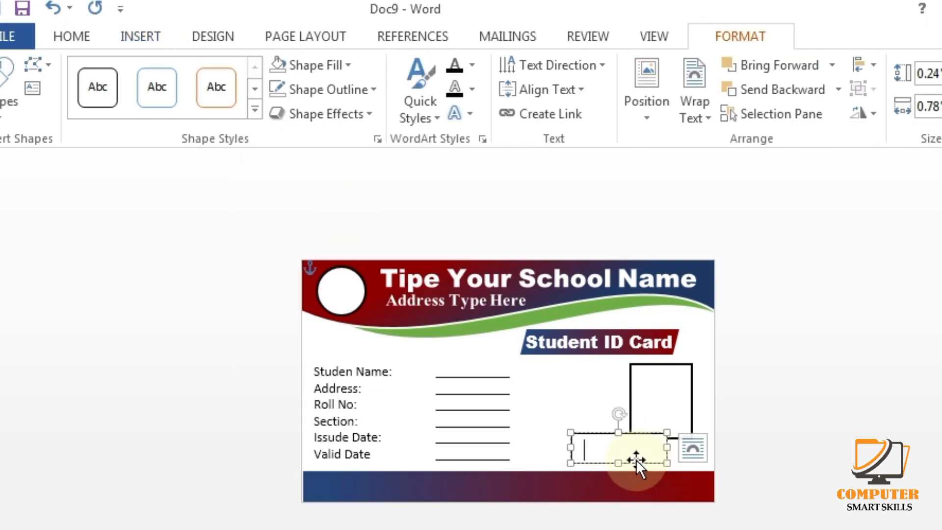
{"action": "left_click_drag", "start_coordinate": [604, 432], "coordinate": [568, 381]}
{"action": "left_click_drag", "start_coordinate": [583, 413], "coordinate": [583, 436]}
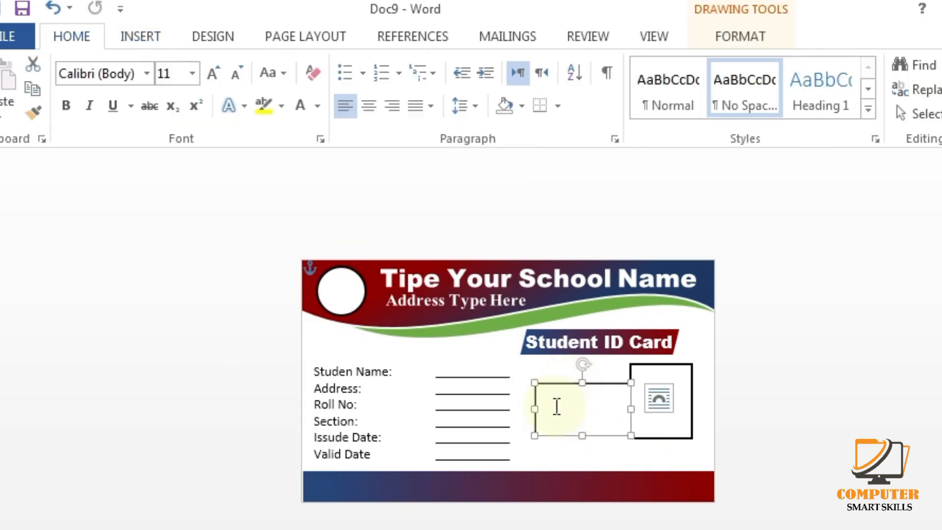
Set the new text box's font size to 6 and enter an underscore line with "Signature" beneath it
{"action": "left_click", "coordinate": [556, 406]}
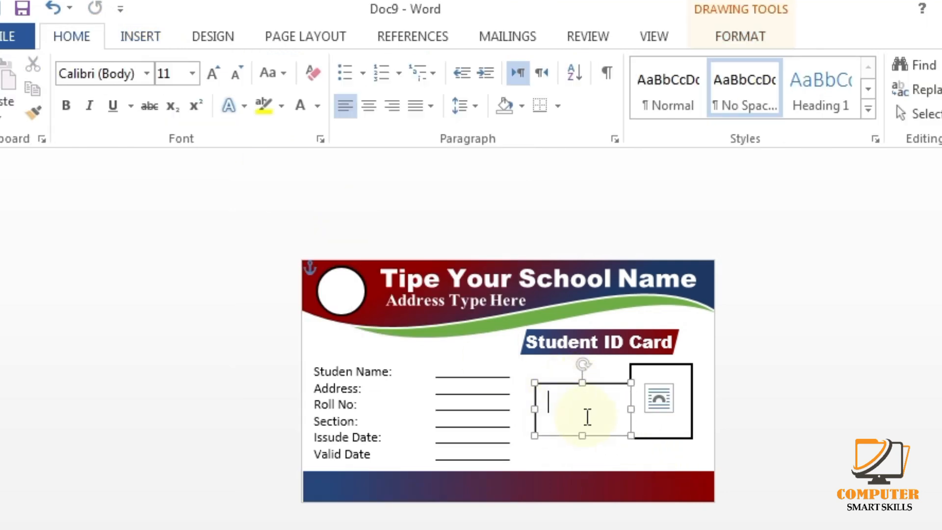
{"action": "left_click", "coordinate": [234, 72]}
{"action": "left_click", "coordinate": [233, 72]}
{"action": "left_click", "coordinate": [234, 73]}
{"action": "left_click", "coordinate": [233, 72]}
{"action": "left_click", "coordinate": [232, 72]}
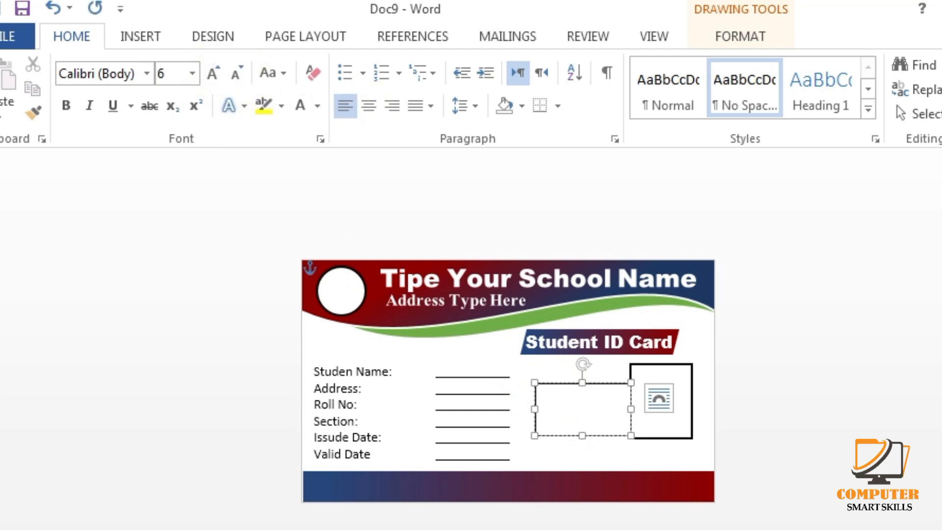
{"action": "key", "text": "Return"}
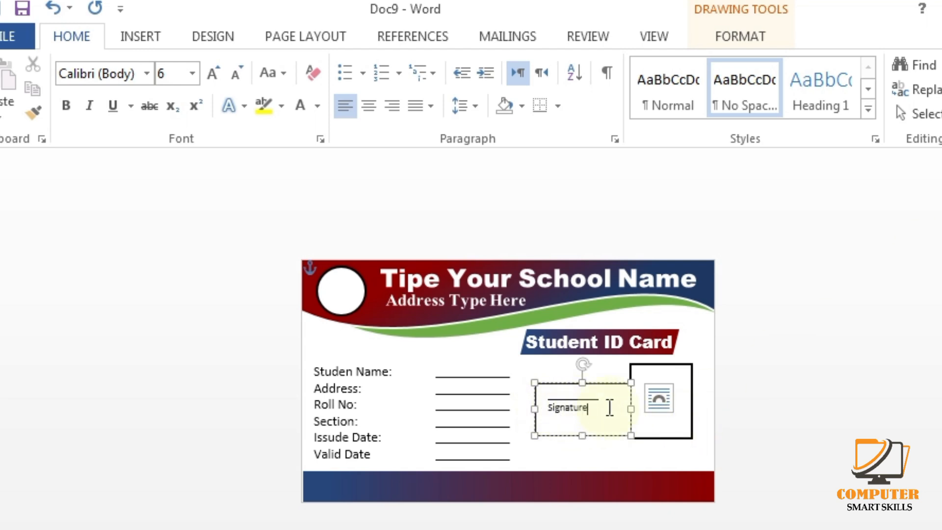
Move the signature text box down to just above the footer band and remove its fill and outline
{"action": "mouse_move", "coordinate": [612, 382]}
{"action": "left_mouse_down"}
{"action": "mouse_move", "coordinate": [625, 407]}
{"action": "mouse_move", "coordinate": [710, 435]}
{"action": "mouse_move", "coordinate": [657, 413]}
{"action": "left_mouse_up"}
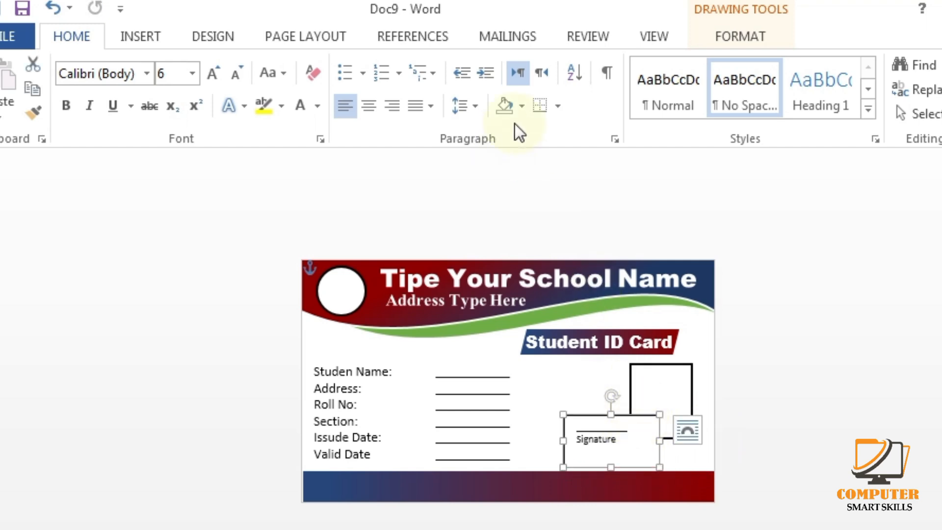
{"action": "left_click", "coordinate": [718, 41]}
{"action": "left_click", "coordinate": [326, 66]}
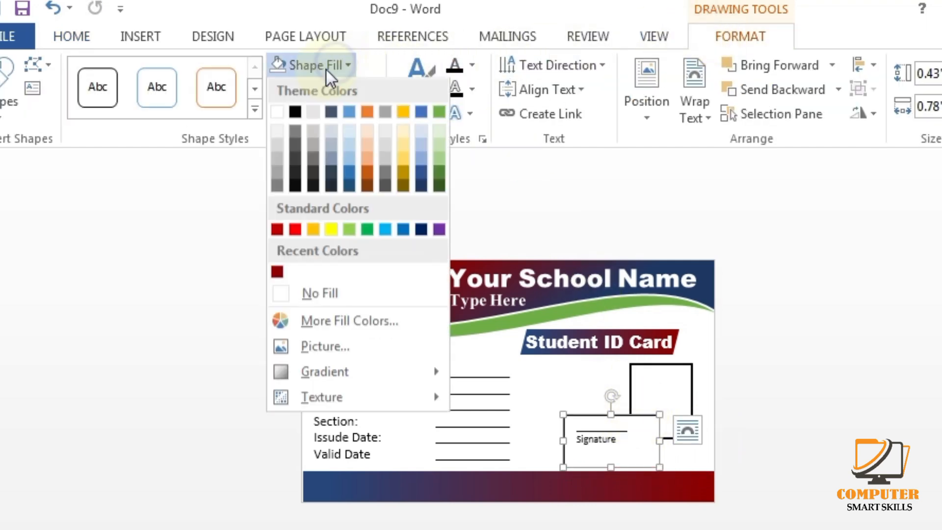
{"action": "left_click", "coordinate": [283, 298]}
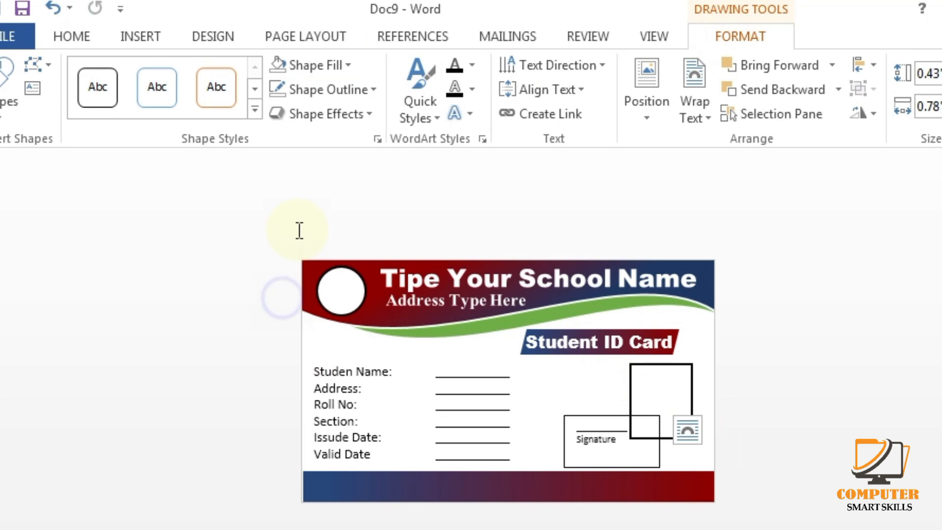
{"action": "left_click", "coordinate": [305, 92]}
{"action": "left_click", "coordinate": [276, 320]}
{"action": "left_click", "coordinate": [649, 441]}
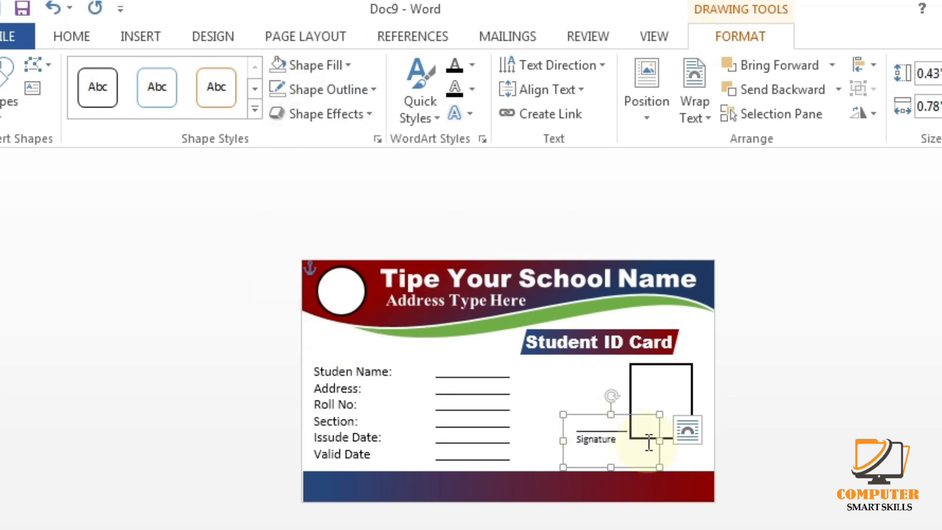
Move the signature box under the photo frame and center its line and "Signature" text
{"action": "left_click_drag", "start_coordinate": [626, 414], "coordinate": [696, 437]}
{"action": "left_click_drag", "start_coordinate": [689, 470], "coordinate": [616, 450]}
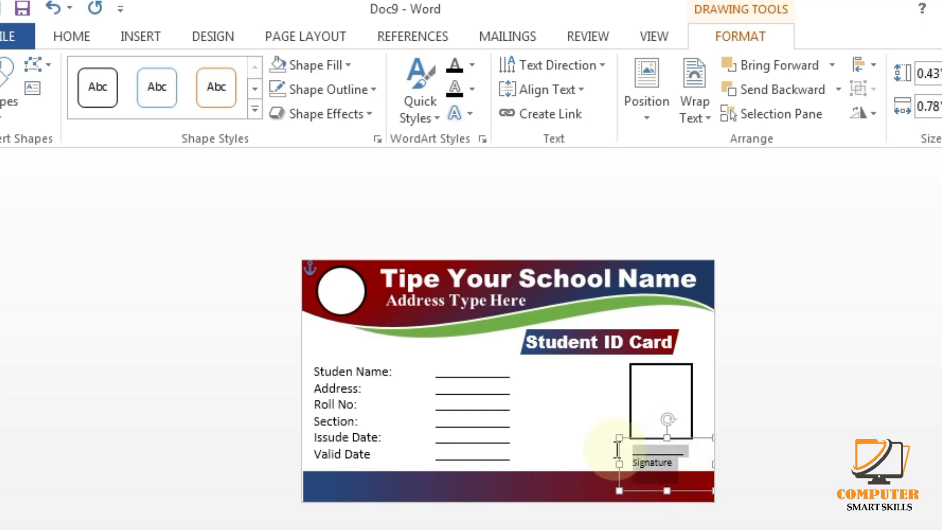
{"action": "left_click", "coordinate": [82, 37]}
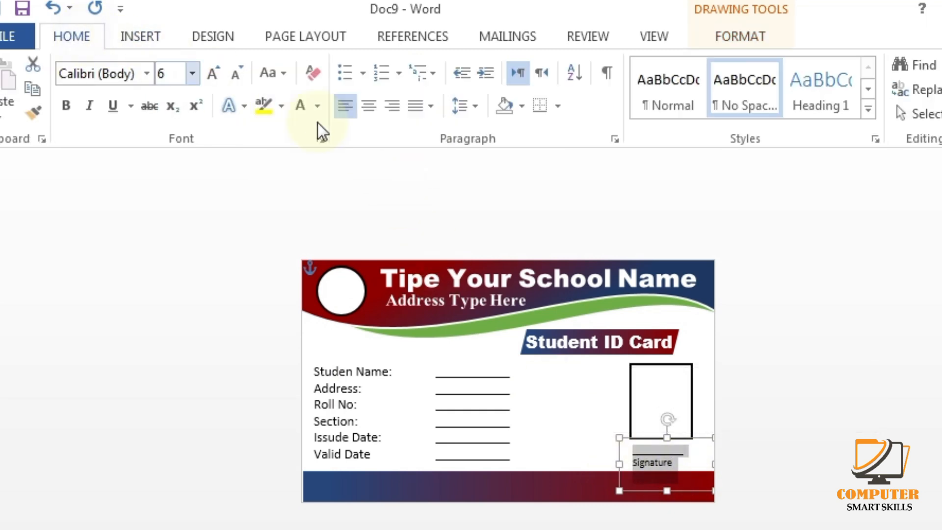
{"action": "left_click", "coordinate": [365, 109]}
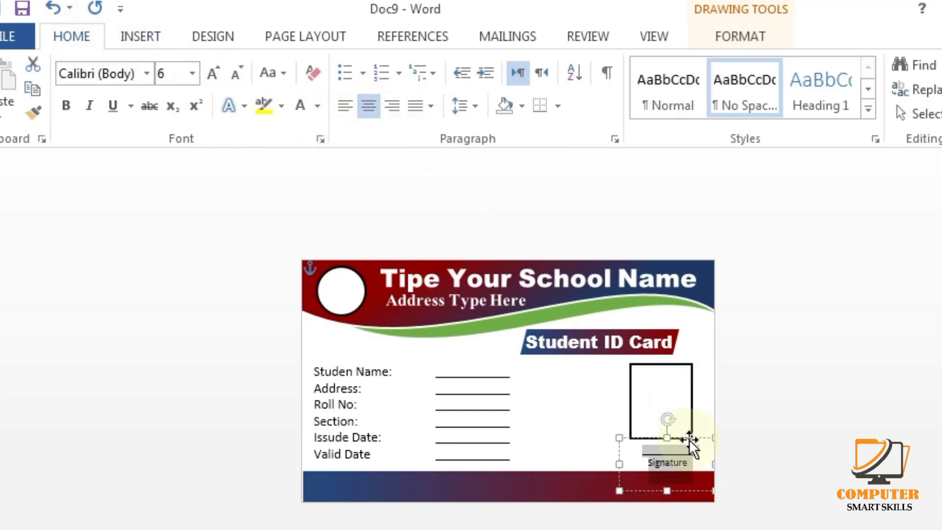
Fine-tune the signature box's position so its text sits centered beneath the photo frame, just above the footer band
{"action": "mouse_move", "coordinate": [699, 436]}
{"action": "left_mouse_down"}
{"action": "mouse_move", "coordinate": [679, 435]}
{"action": "mouse_move", "coordinate": [688, 436]}
{"action": "left_mouse_up"}
{"action": "key", "text": "Right"}
{"action": "key", "text": "Right"}
{"action": "key", "text": "Right"}
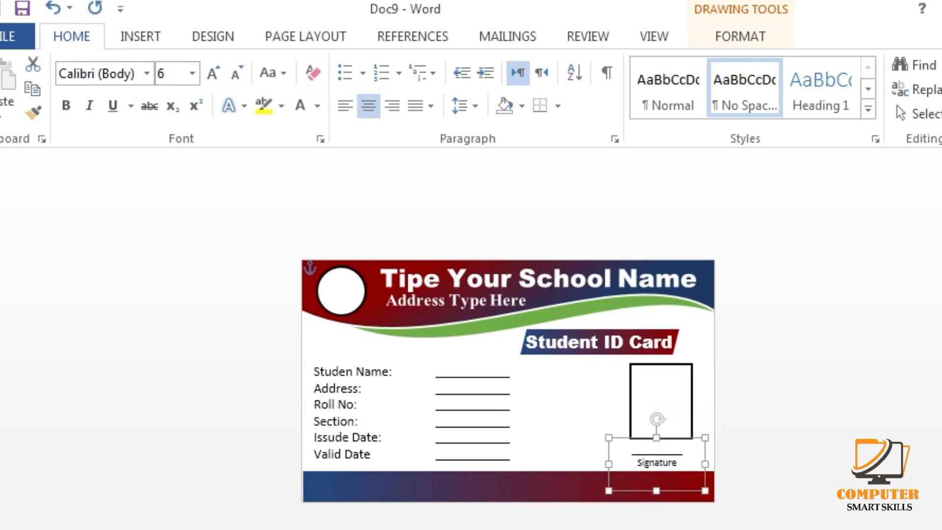
{"action": "key", "text": "Up"}
{"action": "key", "text": "Left"}
{"action": "left_click", "coordinate": [941, 464]}
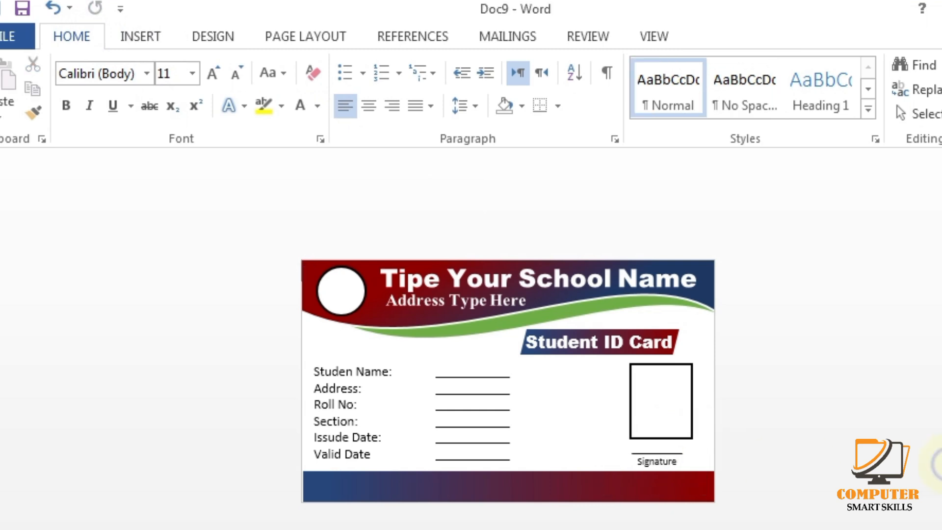
{"action": "left_click", "coordinate": [141, 37]}
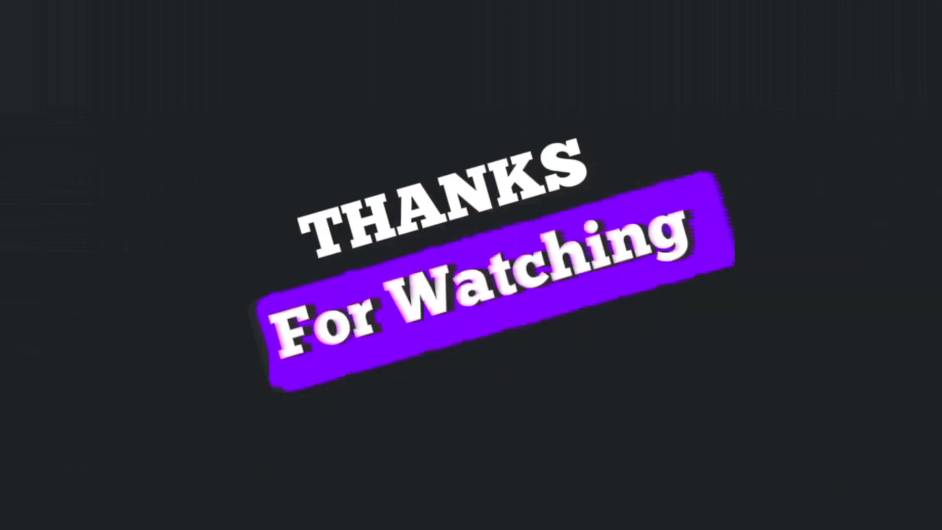